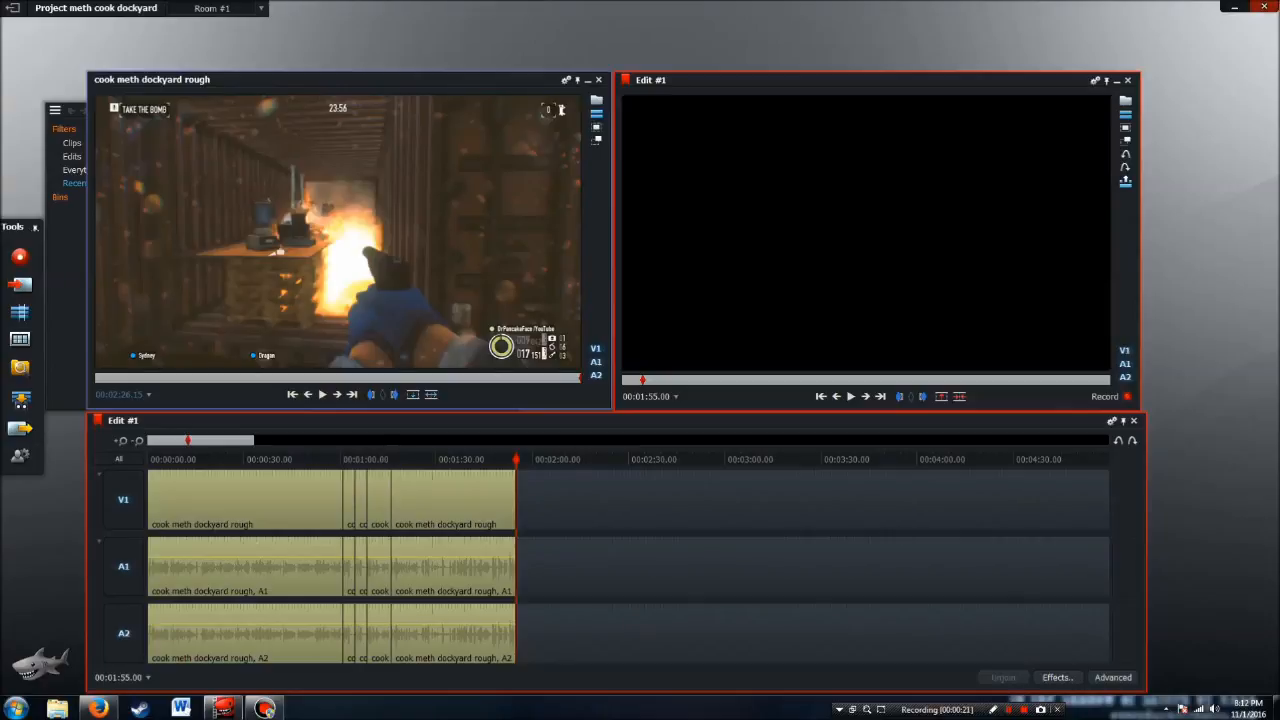
Import end card stock.mp4 from the Payday 2 folder and open the imported clip in the source viewer
left_click(19, 284)
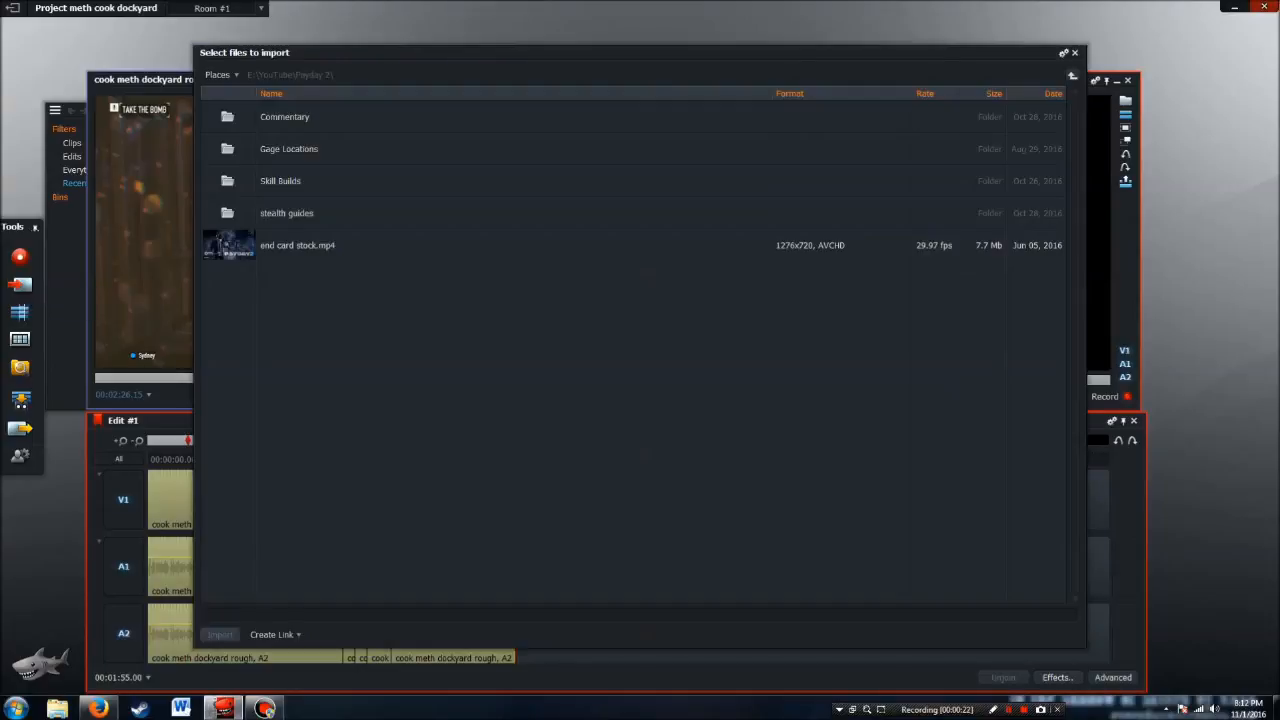
left_click(298, 245)
left_click(220, 635)
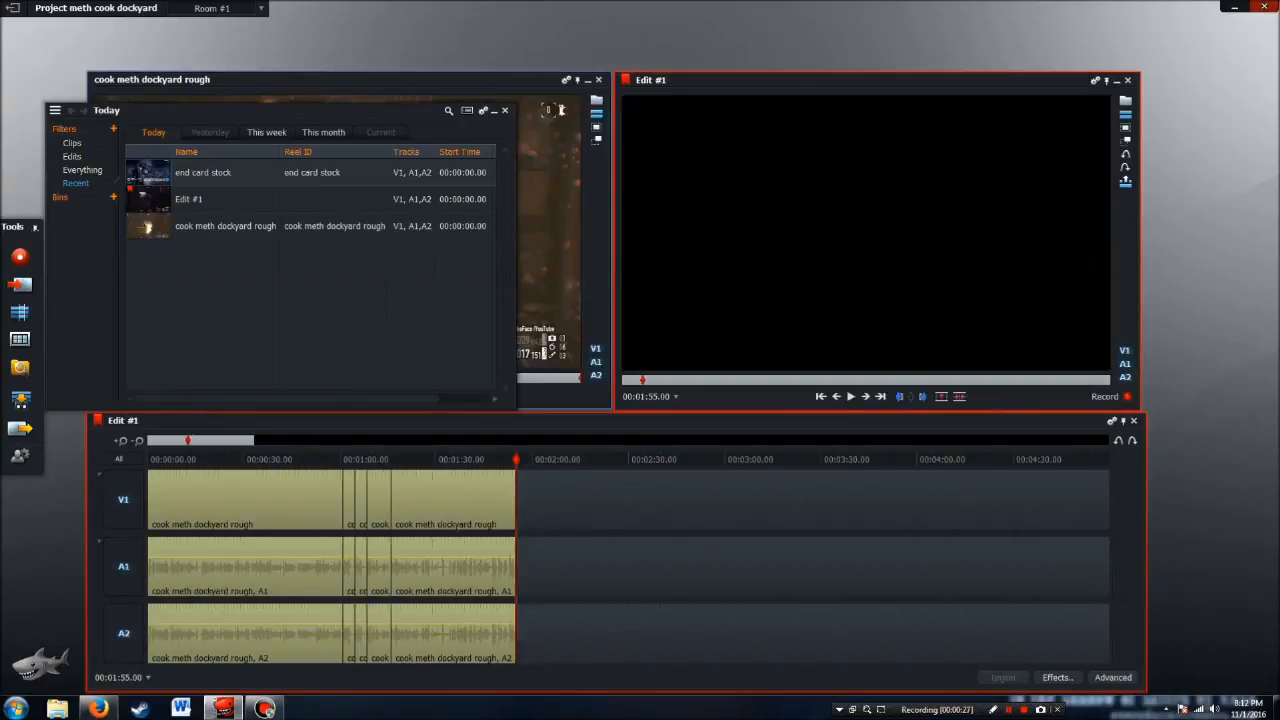
left_click(599, 80)
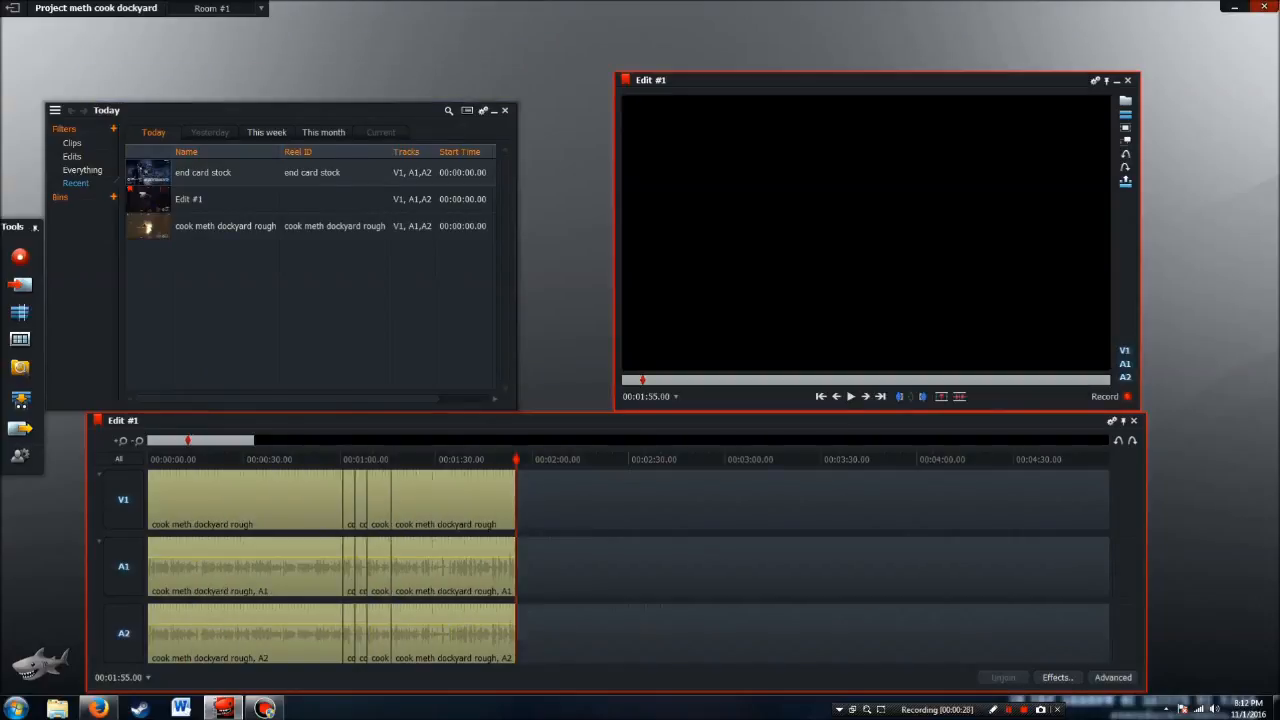
double_click(150, 173)
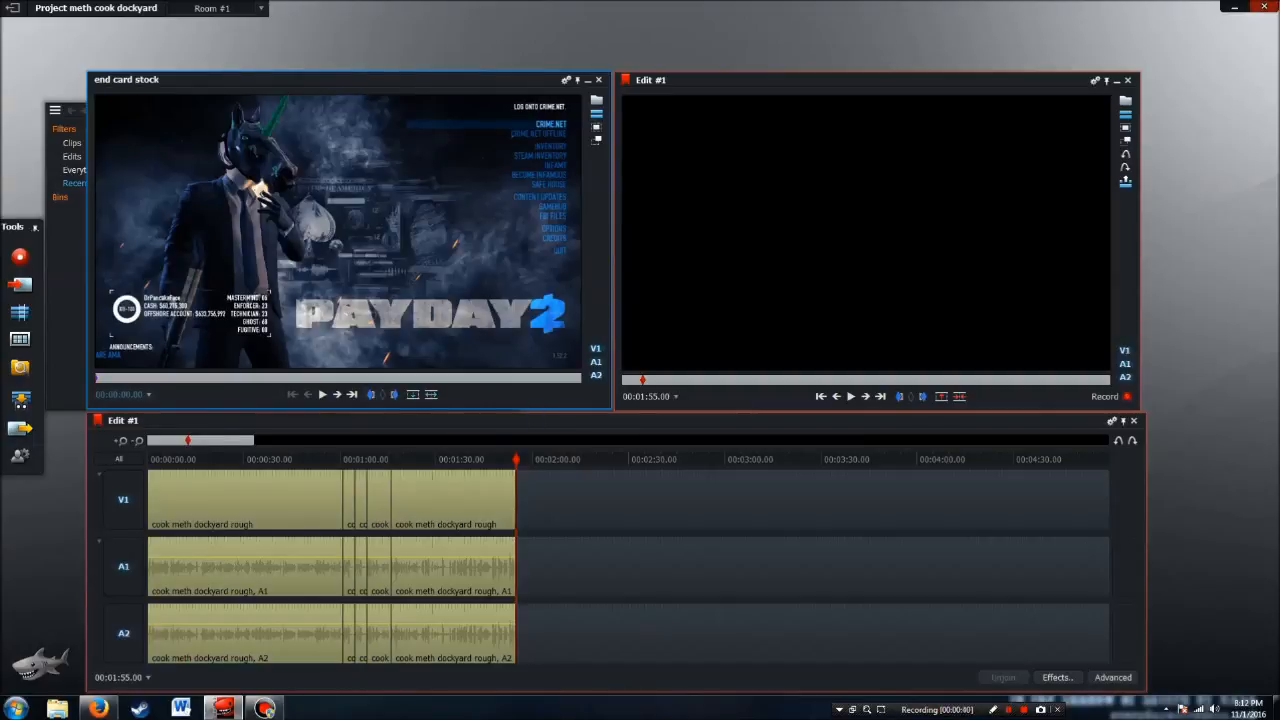
Mark the first 30 seconds of the end card and add it to V1 only at 00:01:55.00, returning the playhead to its start
type("30")
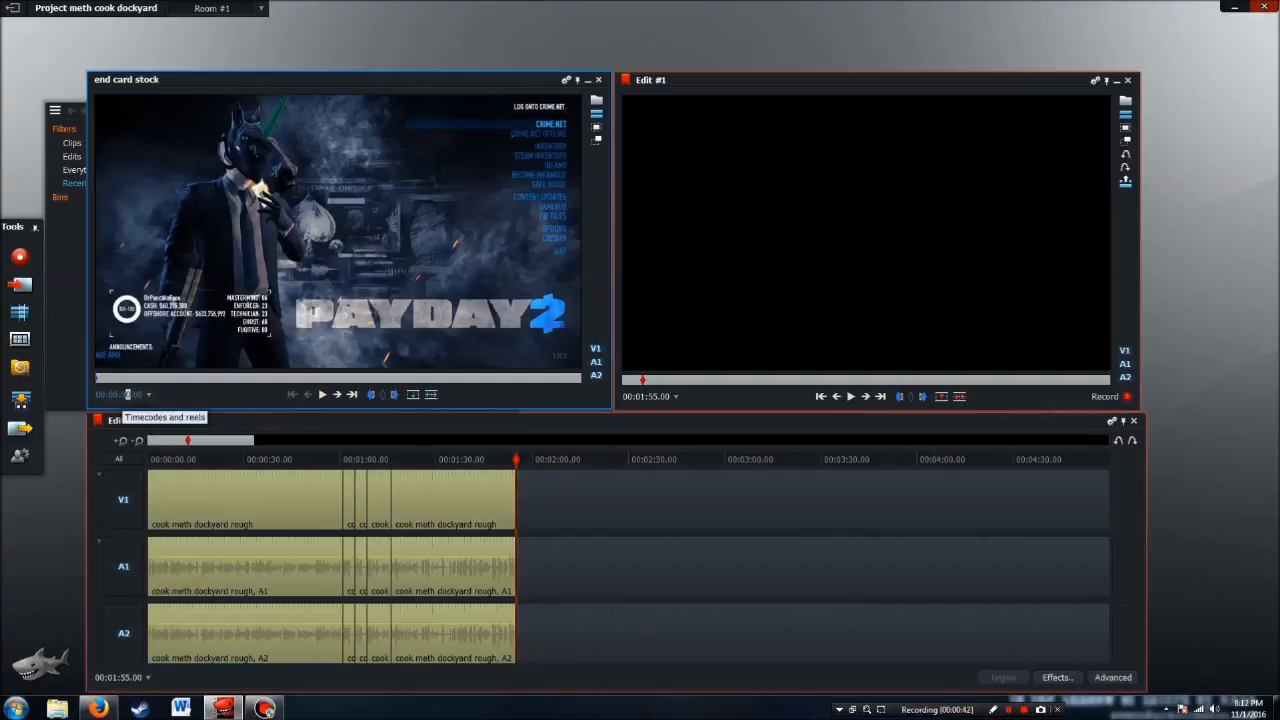
key("Return")
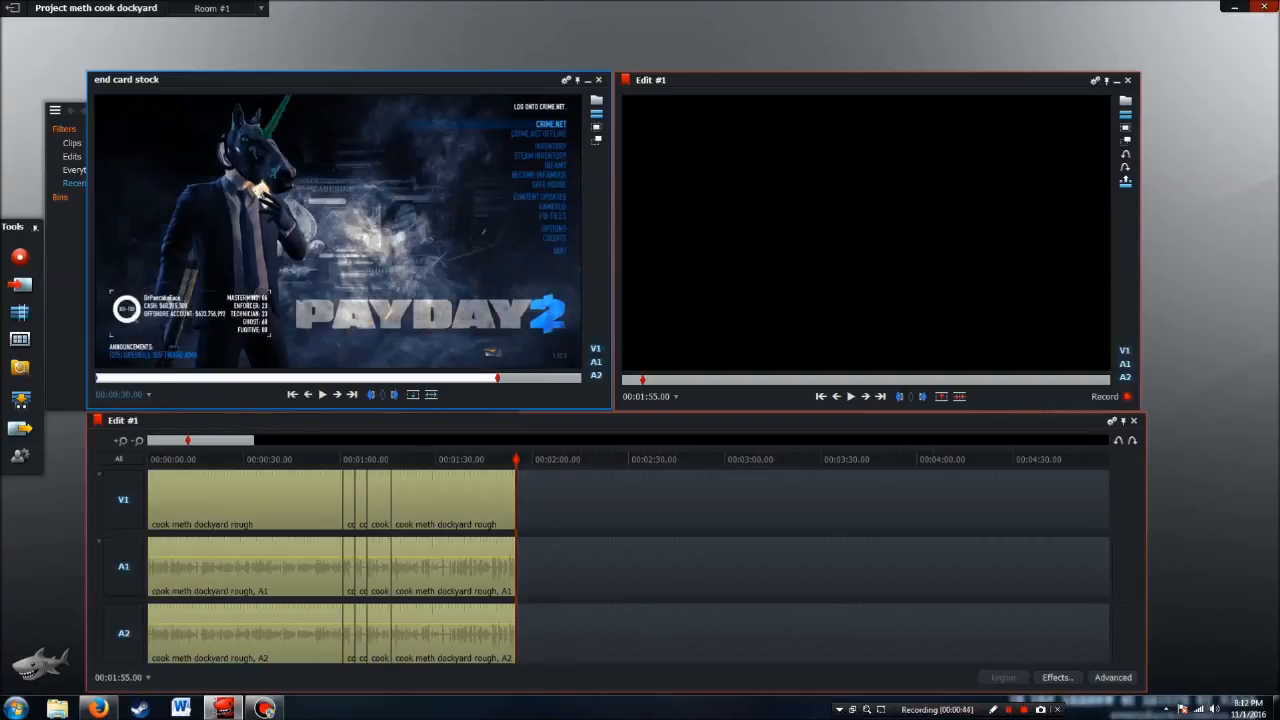
left_click(393, 394)
left_click(124, 633)
left_click(124, 566)
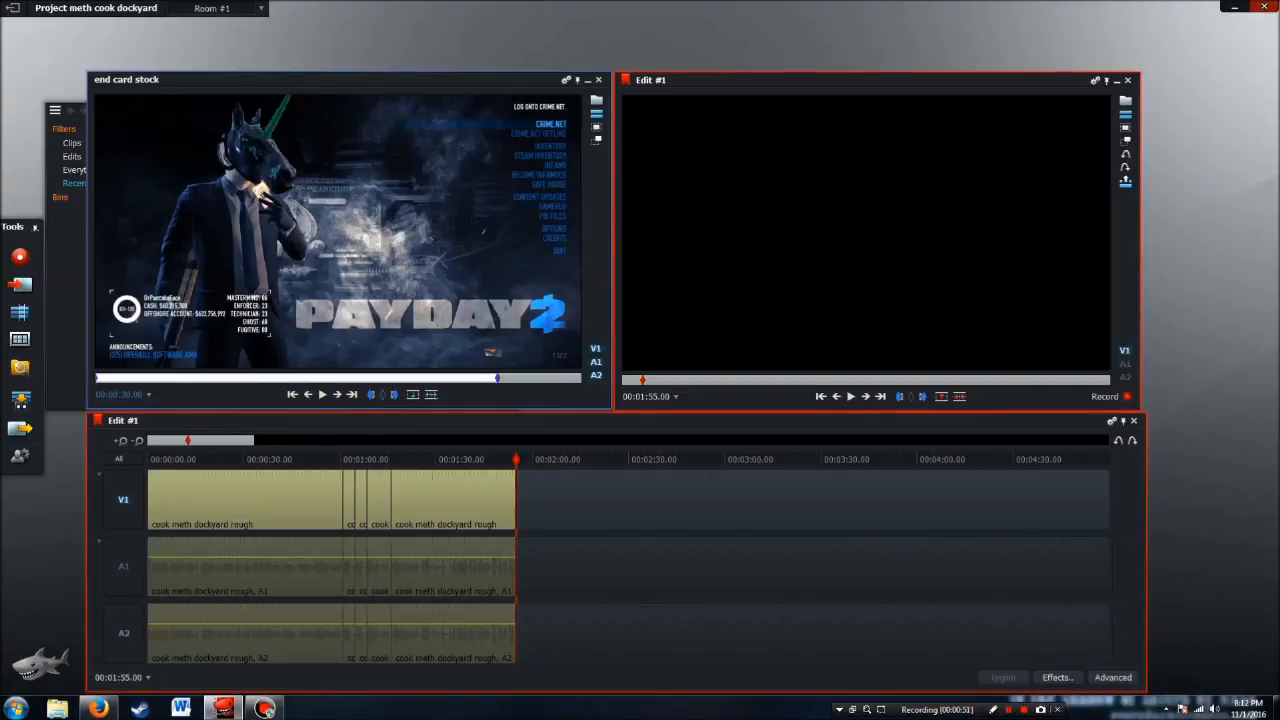
left_click(412, 394)
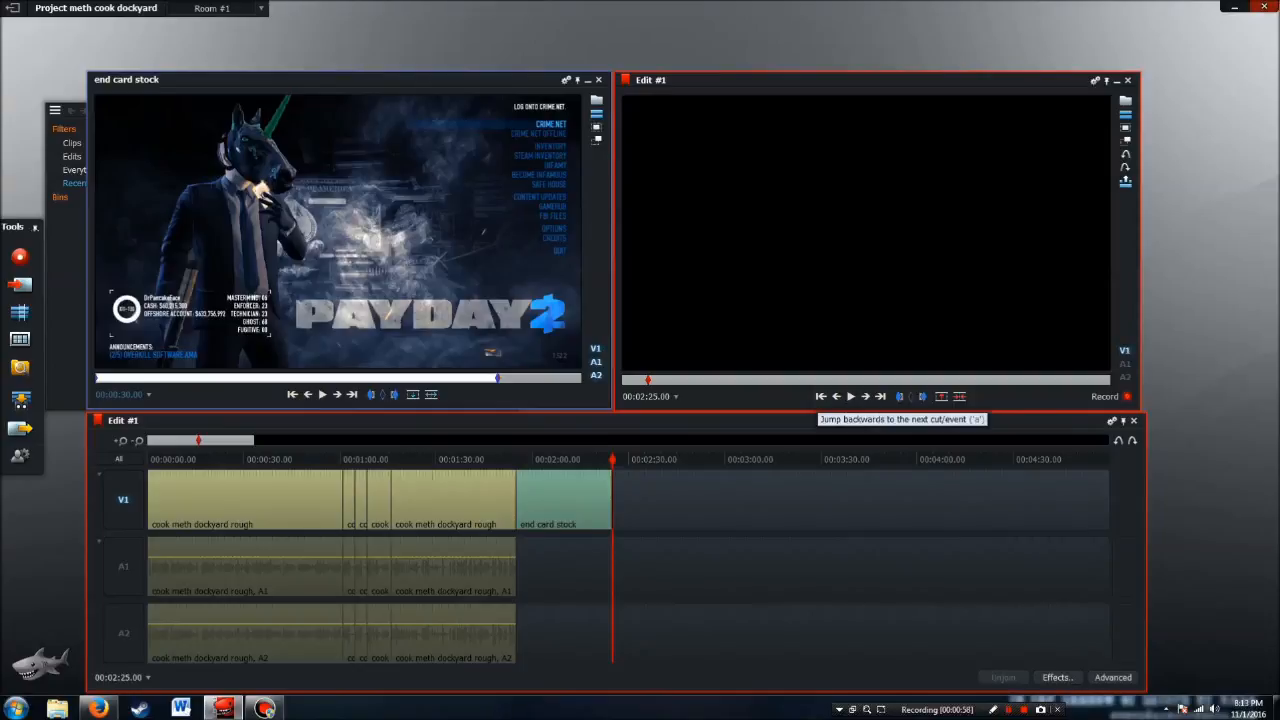
left_click(836, 396)
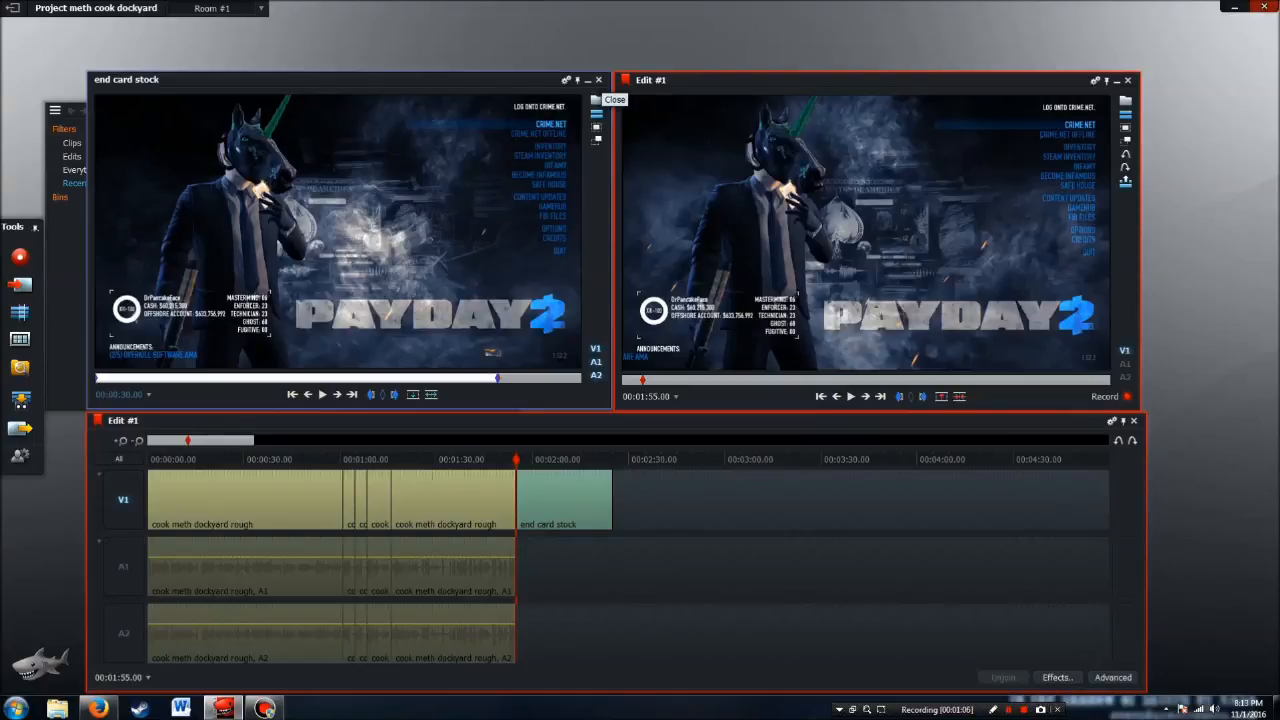
Add one audio track after A2 to Edit #1
right_click(127, 504)
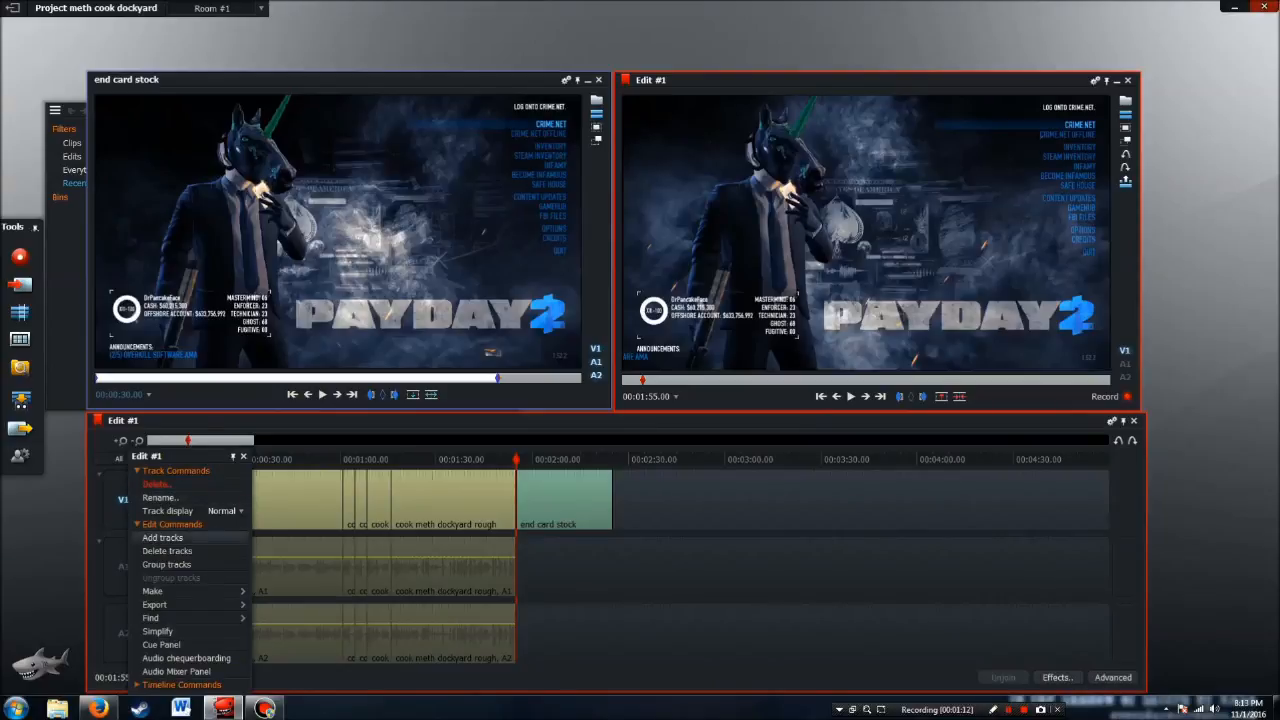
left_click(163, 537)
left_click(715, 312)
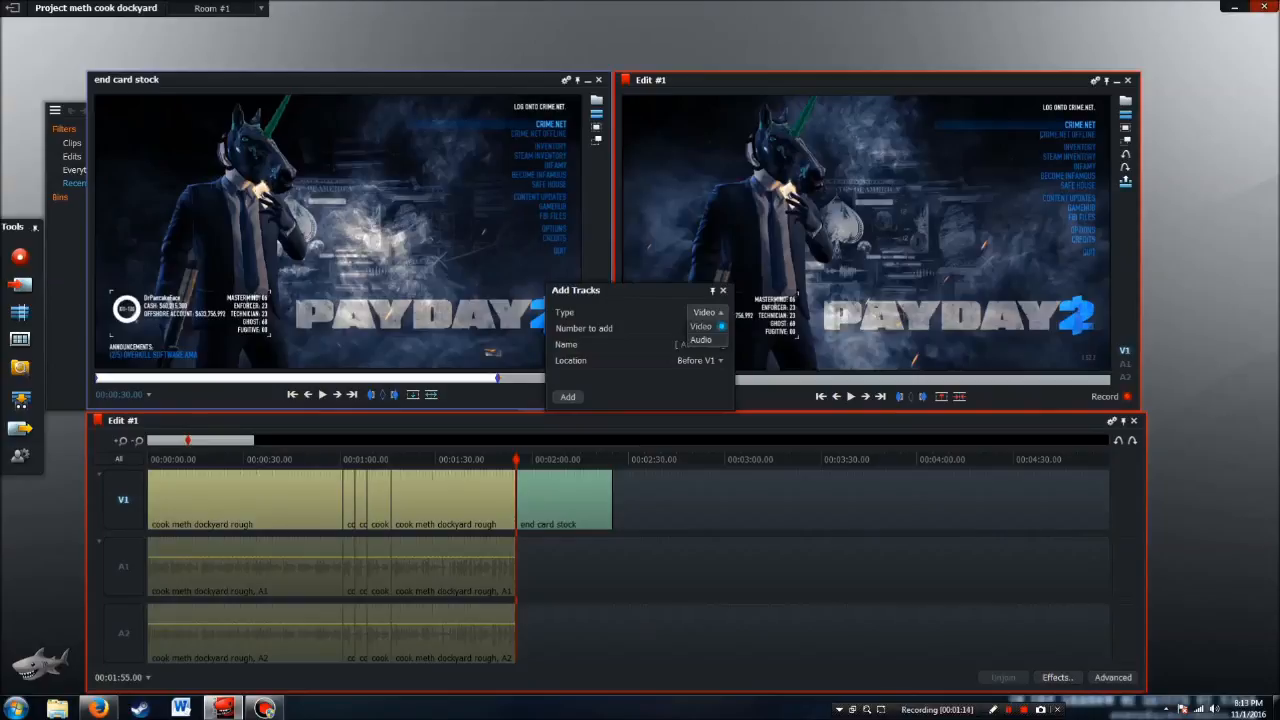
left_click(706, 340)
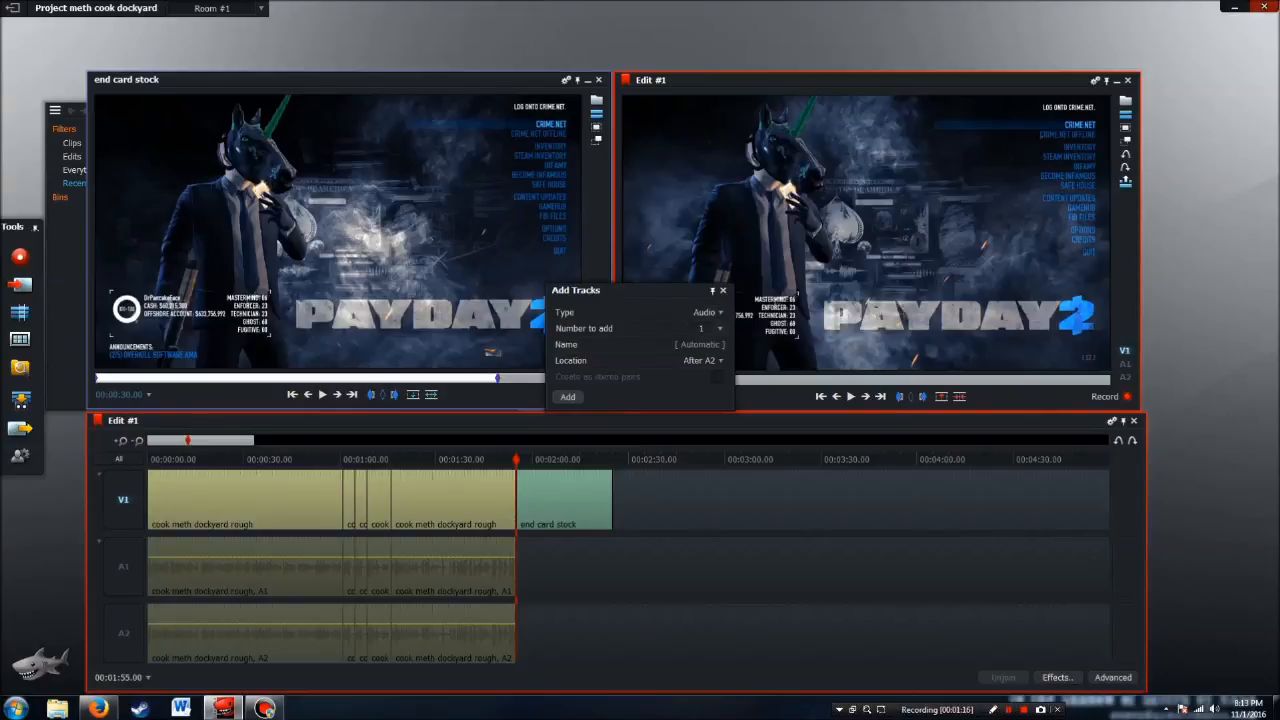
left_click(567, 396)
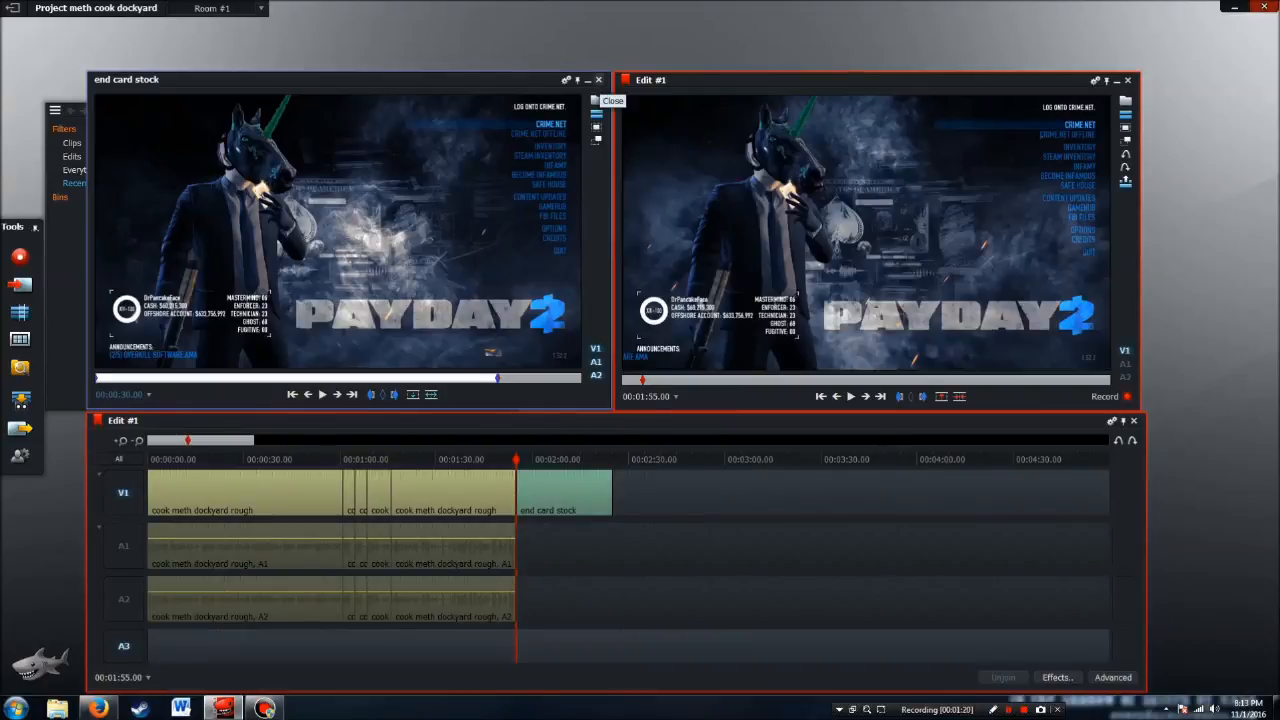
Close the end card clip, import Indie_Romance.mp3 from the YouTube folder and open it in the source viewer
left_click(598, 79)
left_click(20, 285)
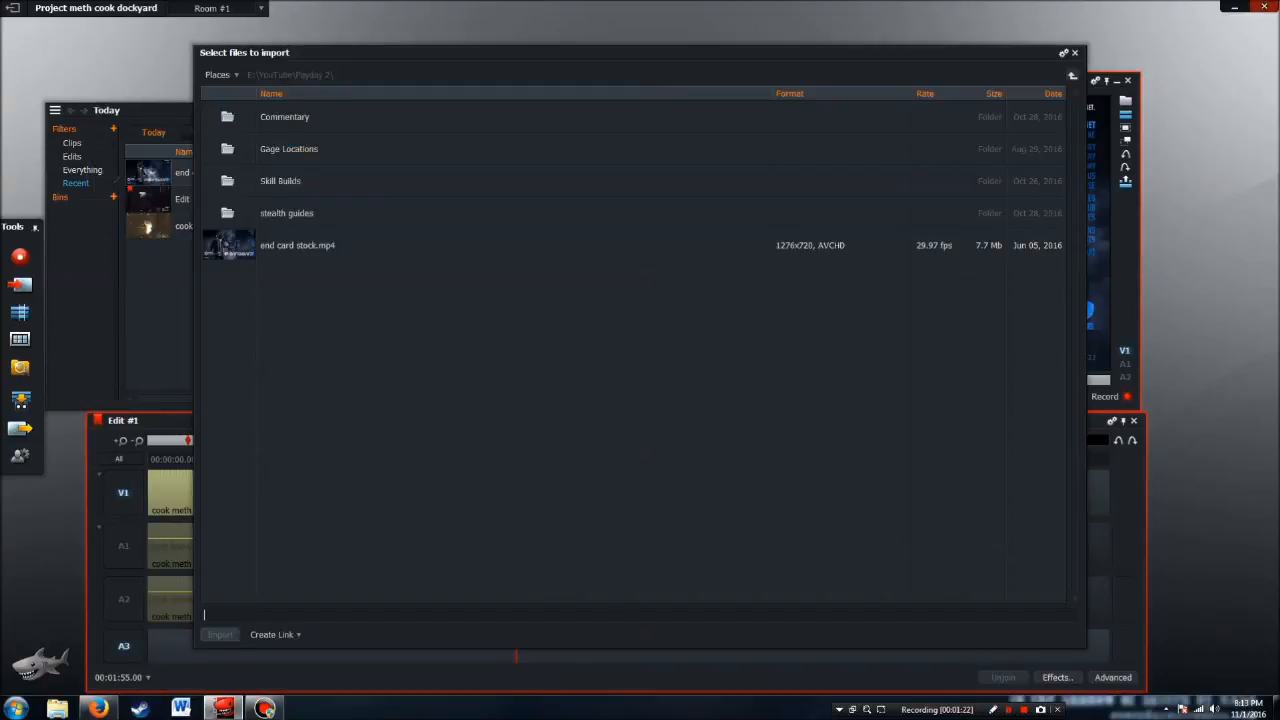
left_click(1072, 76)
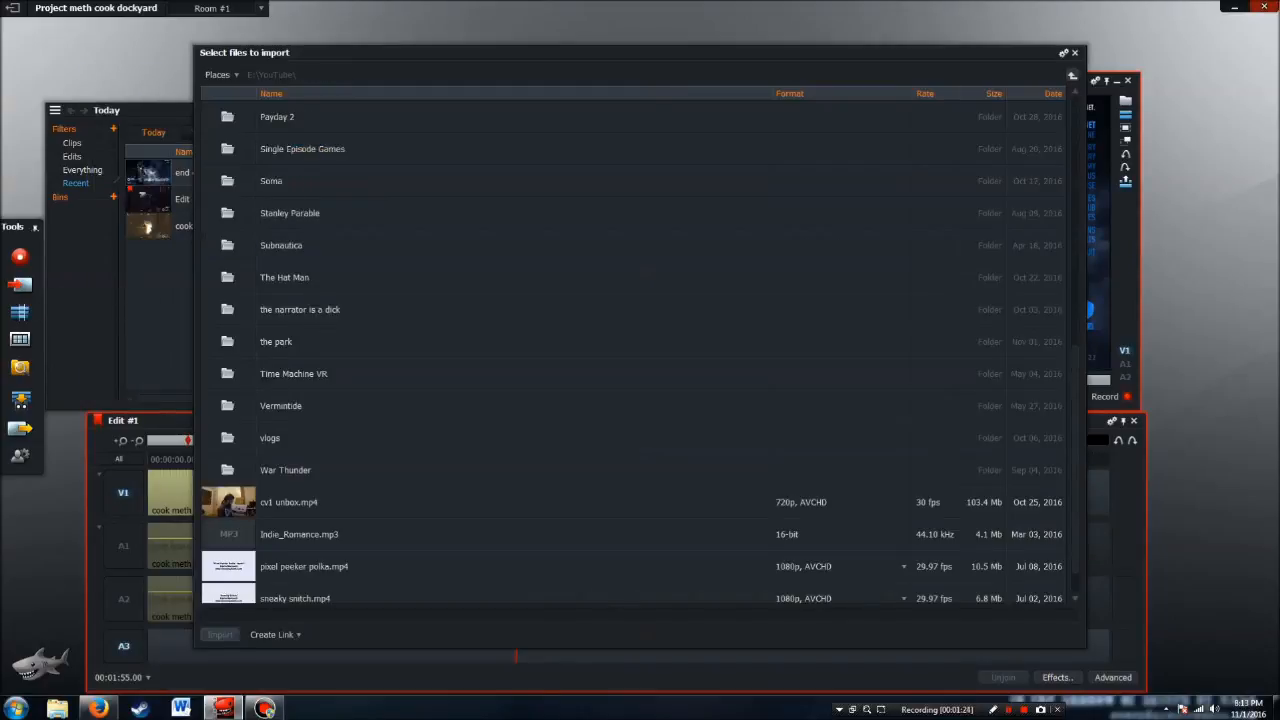
double_click(300, 534)
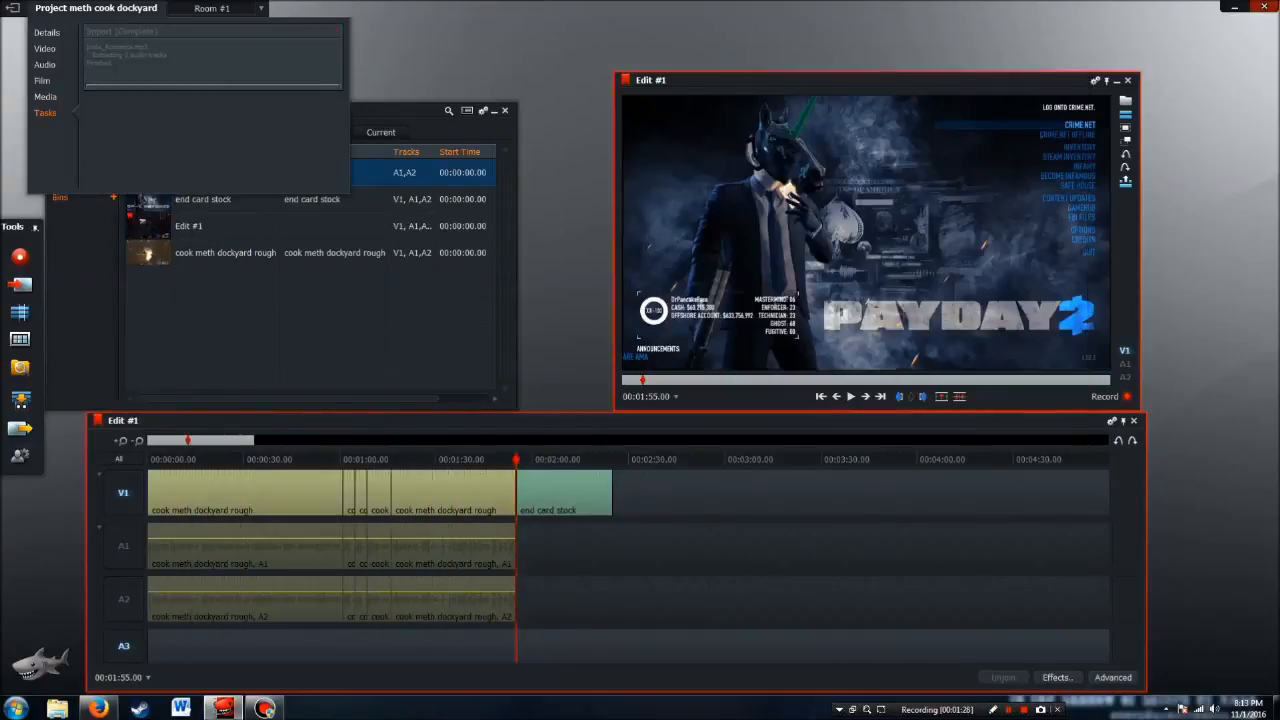
double_click(148, 172)
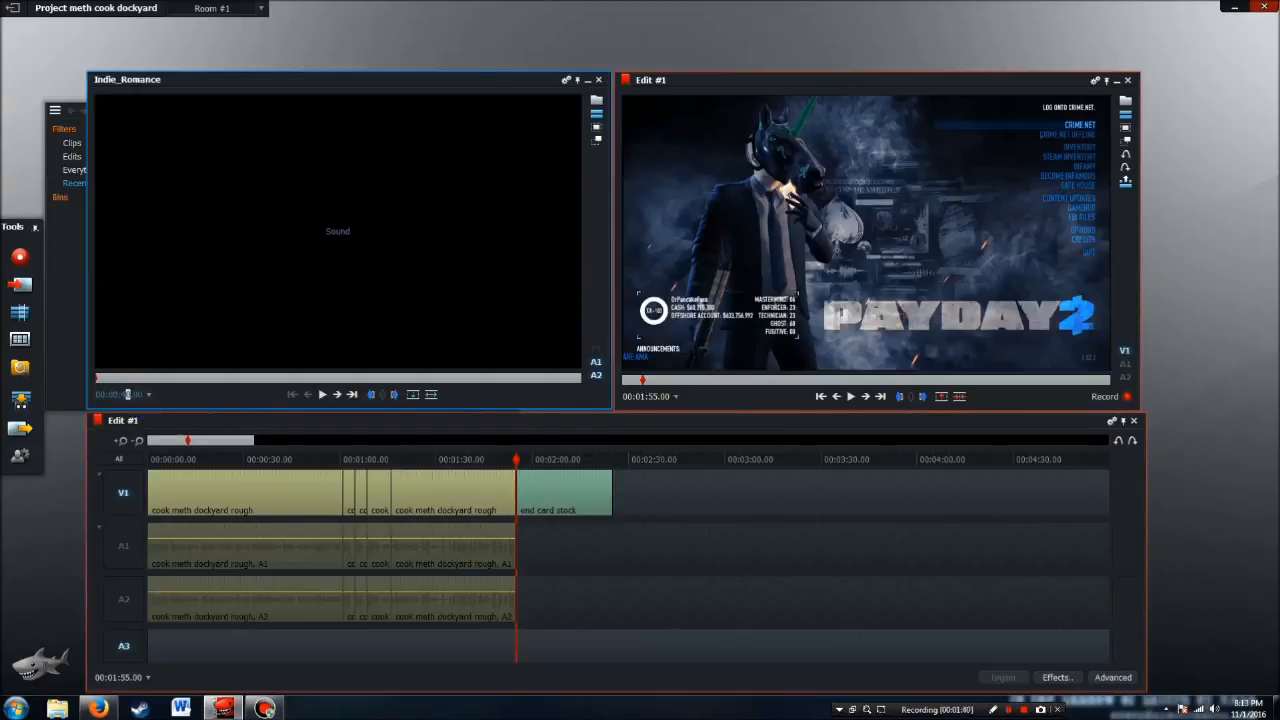
Mark the first 40 seconds of Indie_Romance, from its start to 00:00:40.00
key("Return")
left_click(370, 394)
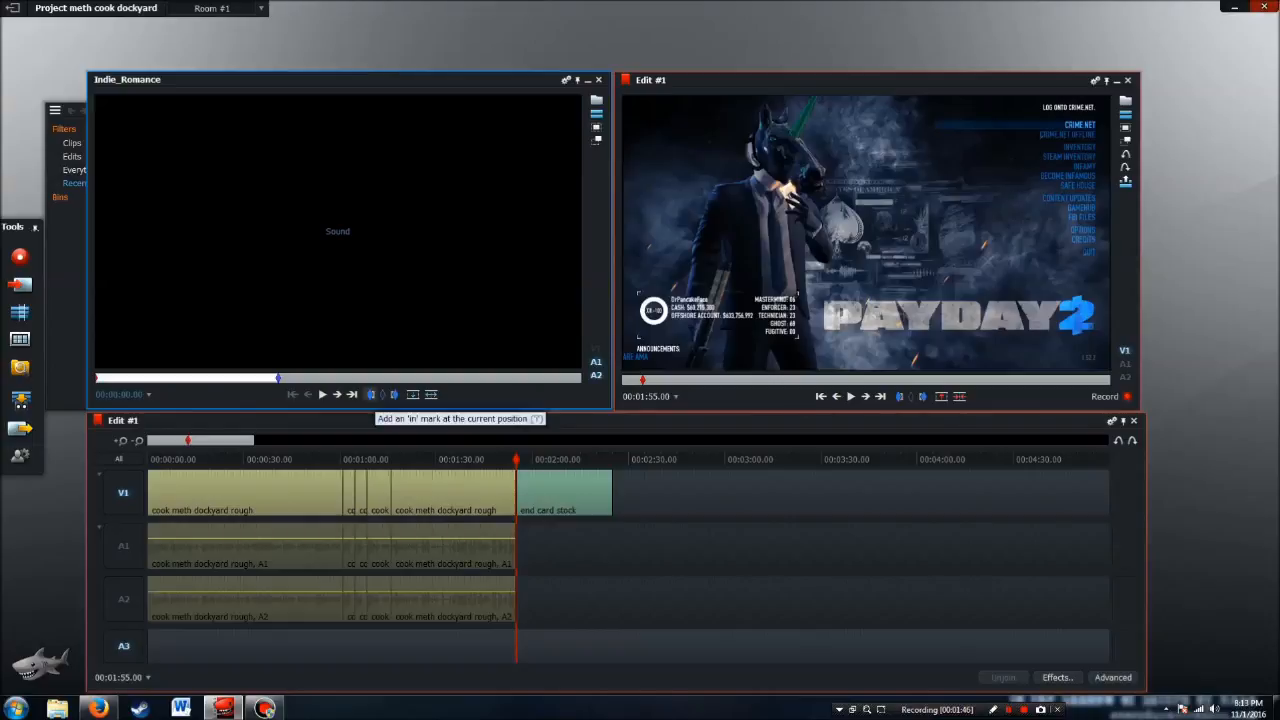
left_click(351, 394)
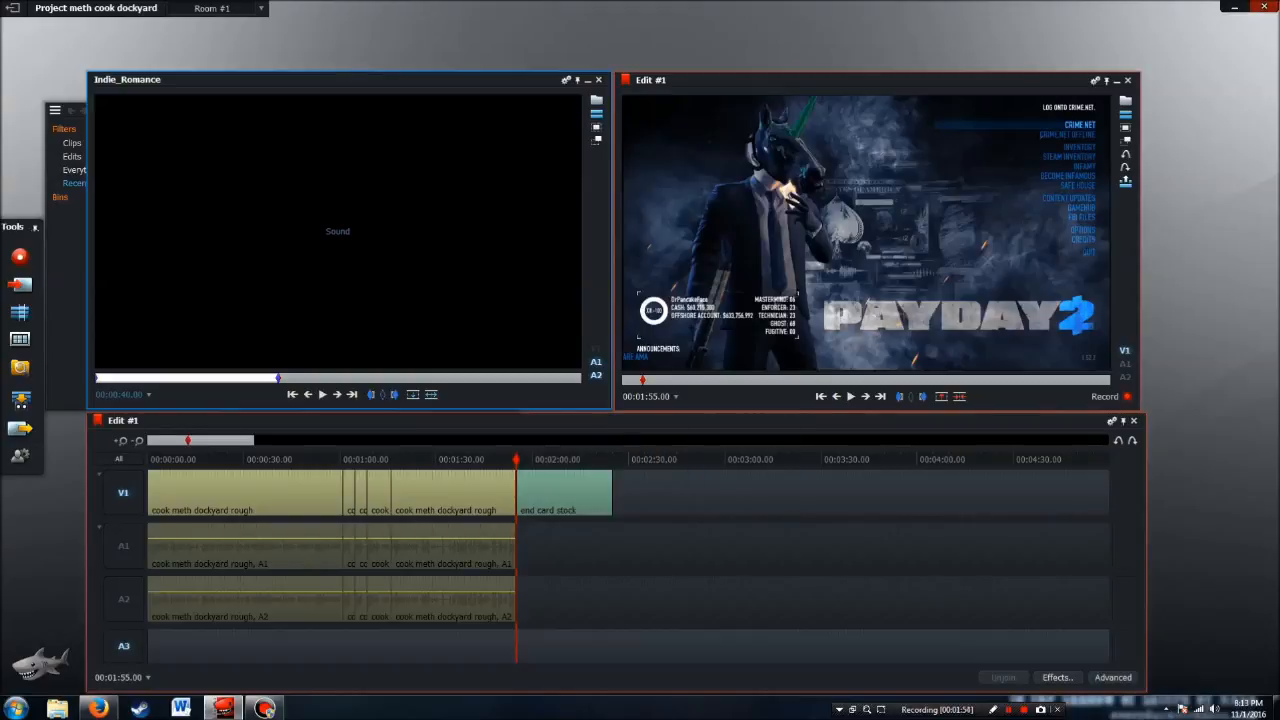
Move the edit's playhead to 00:01:45.00 and place the marked Indie_Romance section on track A3
left_click(655, 397)
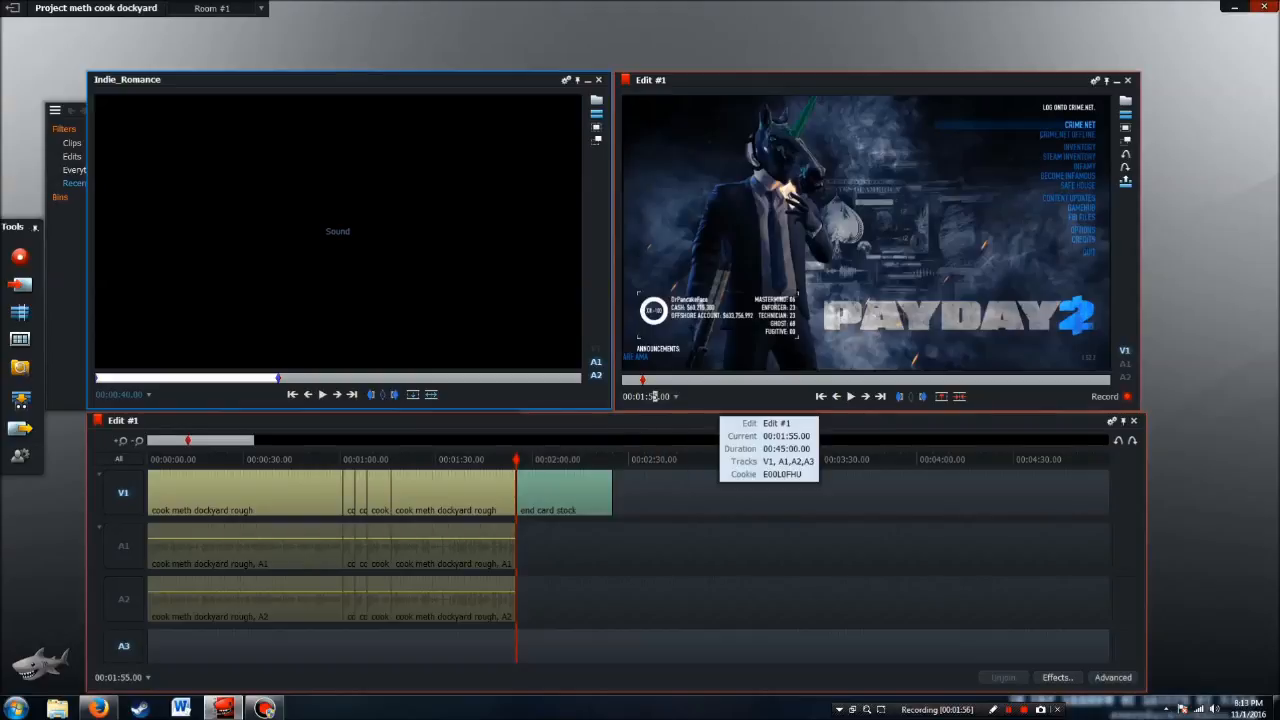
key("Left")
type("4")
key("Return")
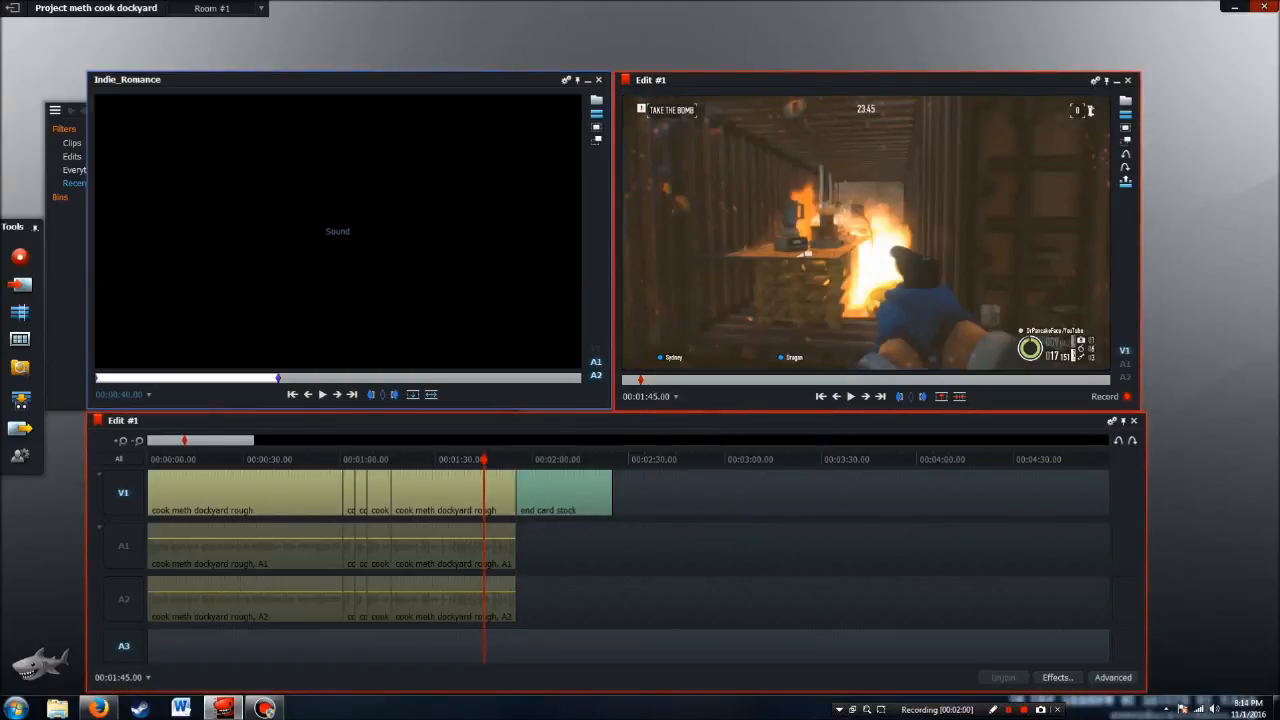
left_click(431, 394)
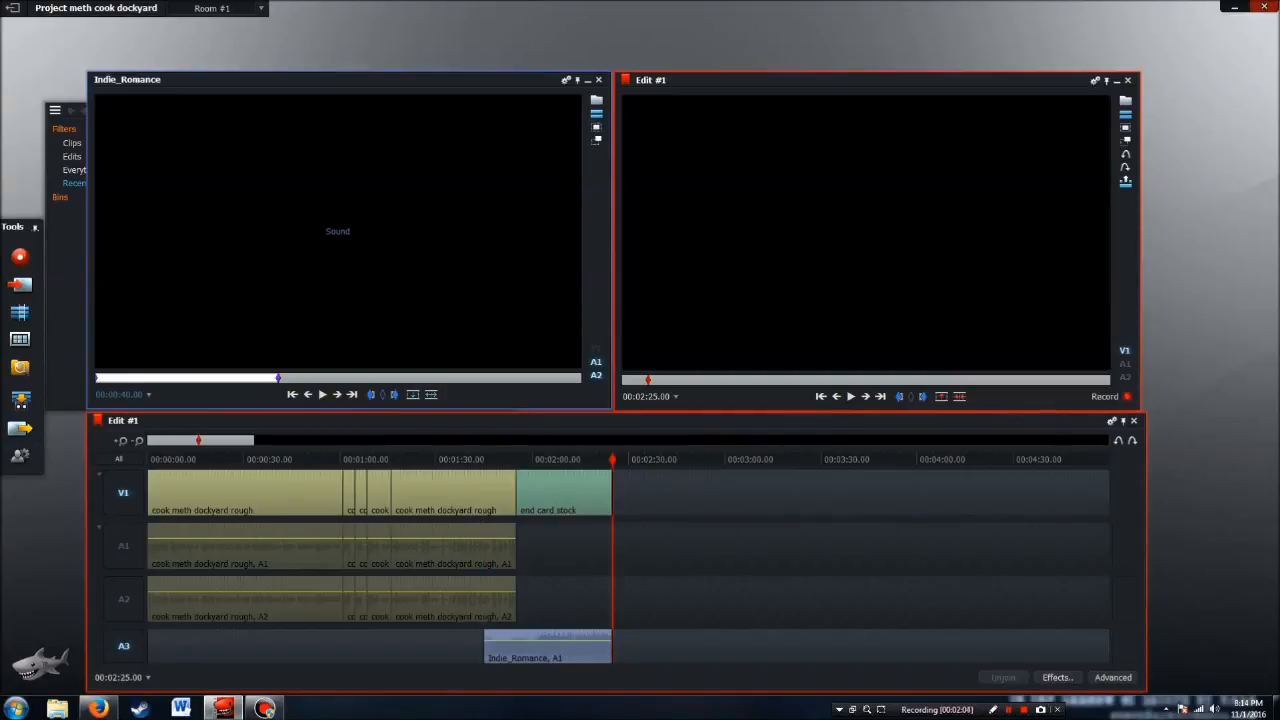
Play the edit from just before the music starts to check it, and move the playhead to the start of the end card
left_click_drag(612, 459, 481, 459)
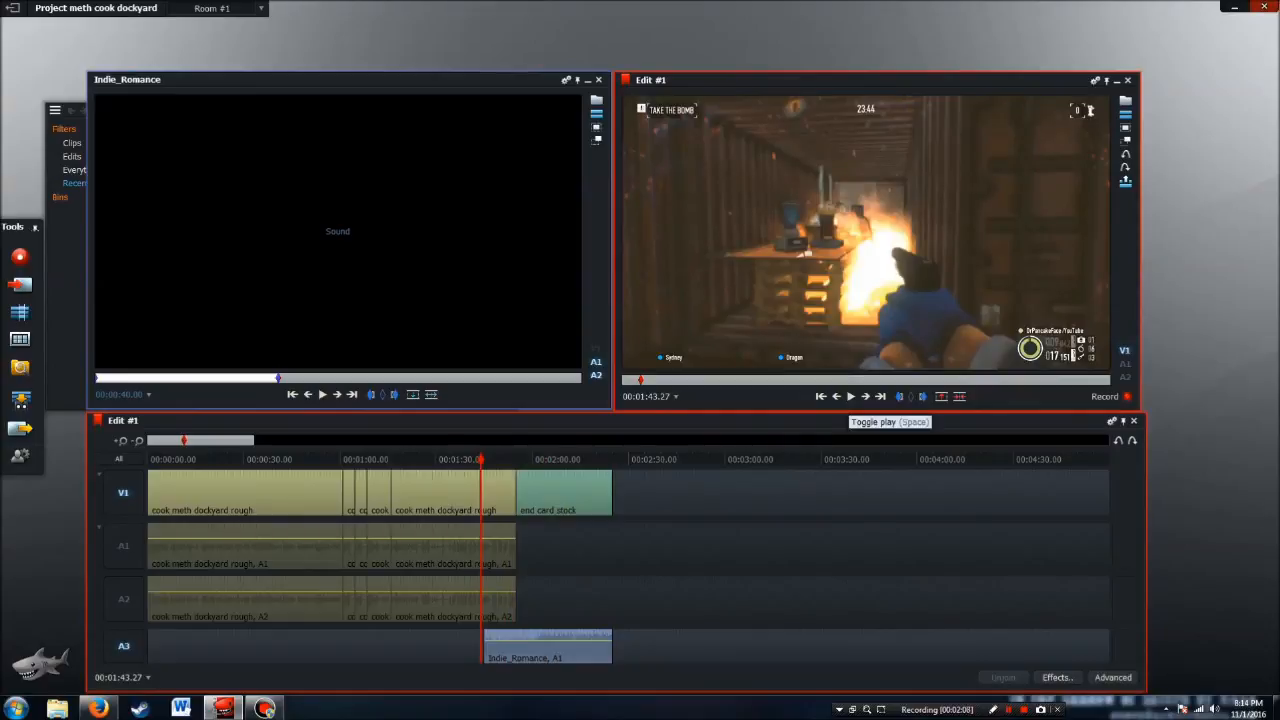
left_click(850, 396)
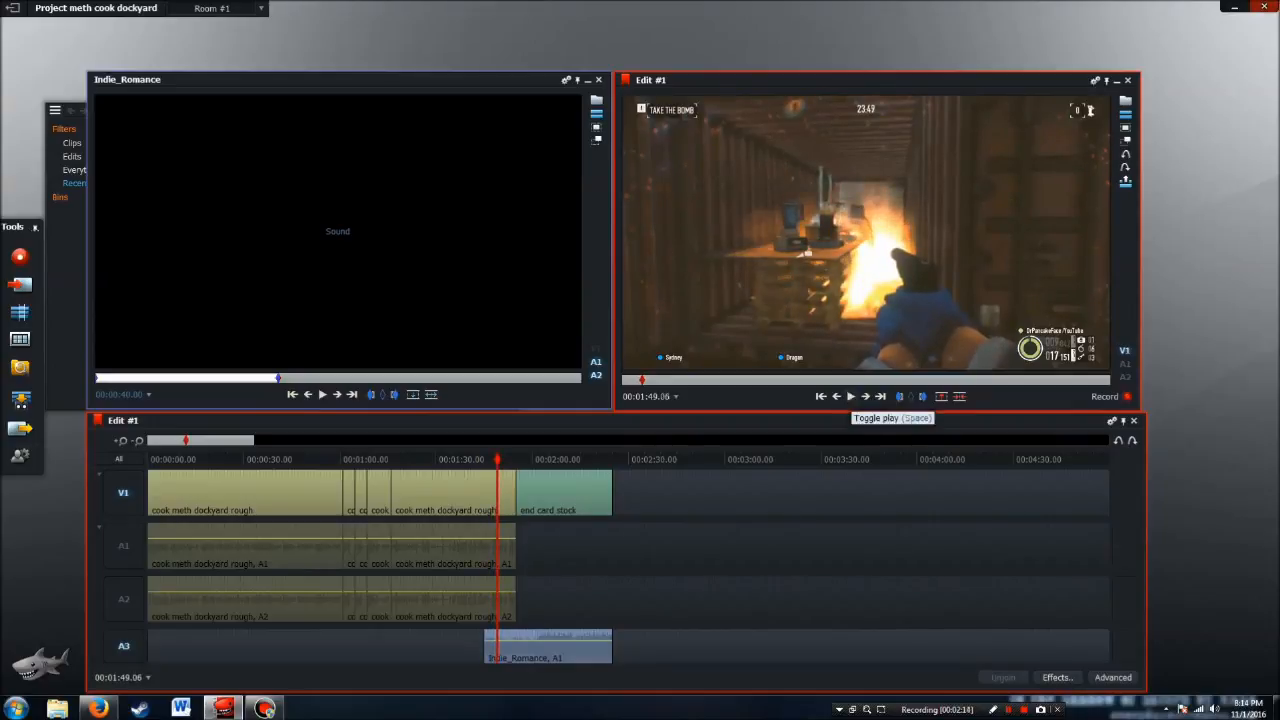
left_click(850, 396)
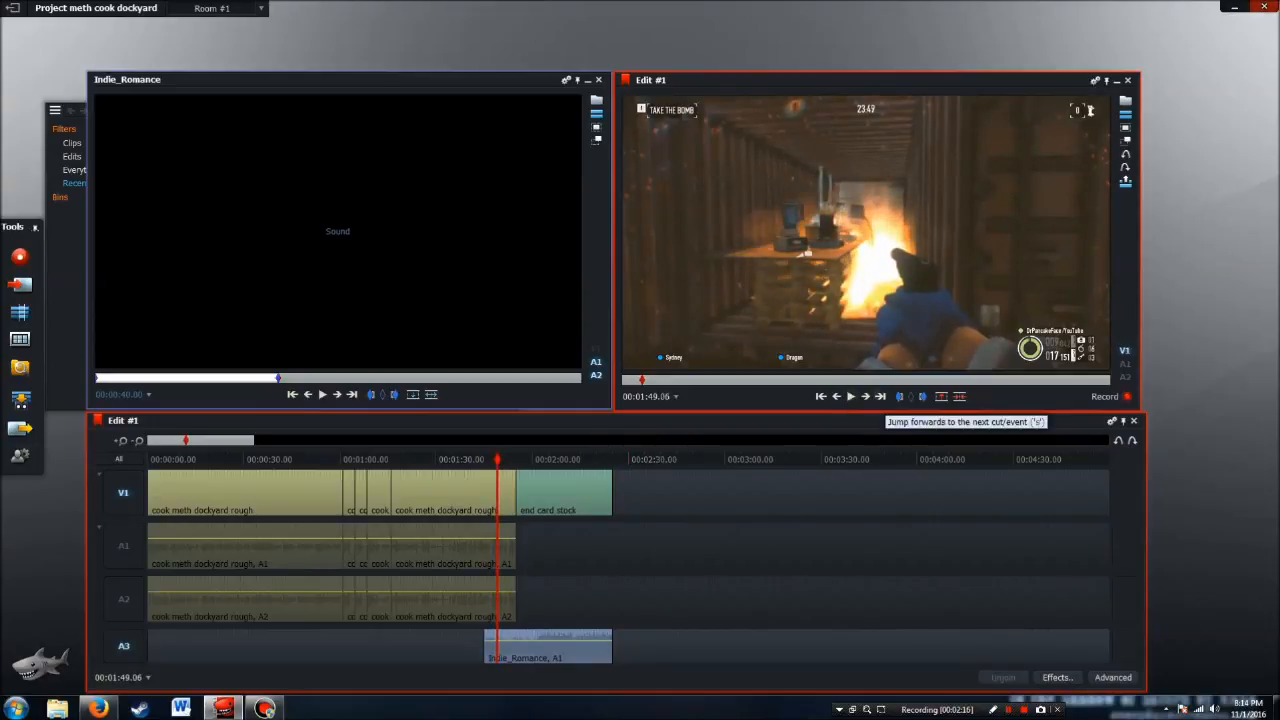
left_click(880, 396)
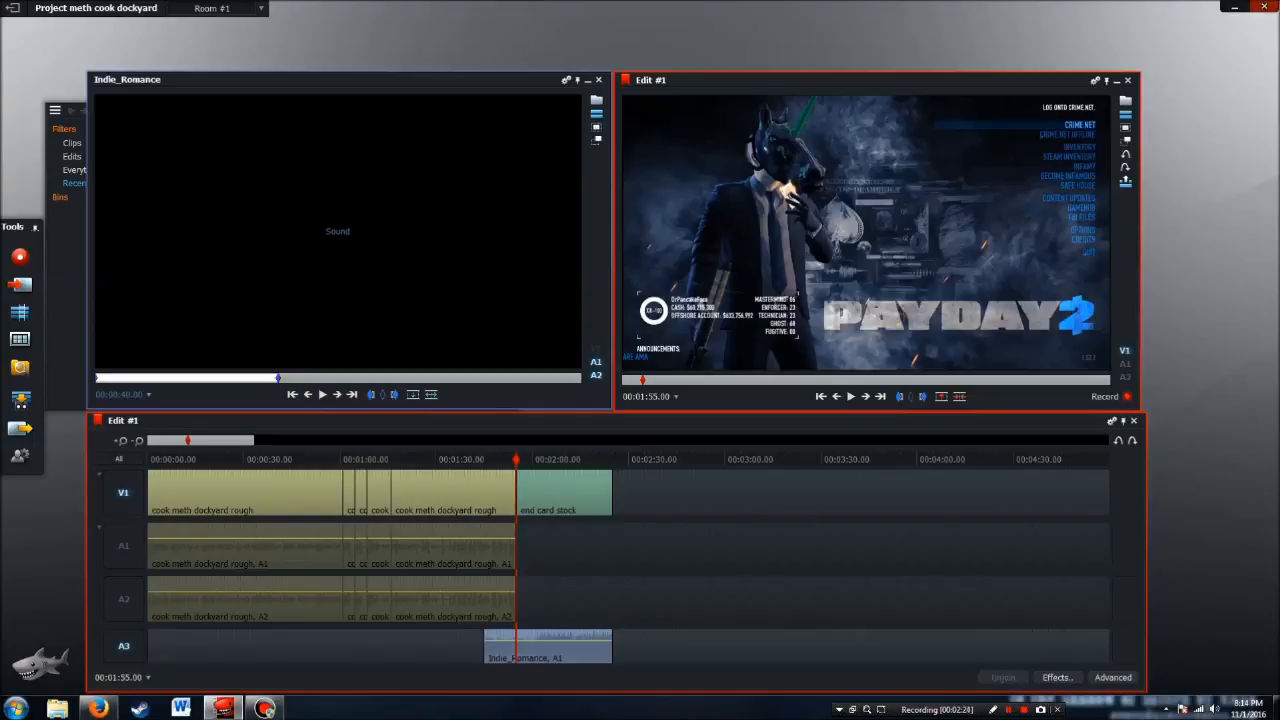
Close the music clip, import shotgun shell comparison final.mp4 from the Payday 2 Commentary folder and open it in the source viewer
left_click(596, 101)
left_click(19, 312)
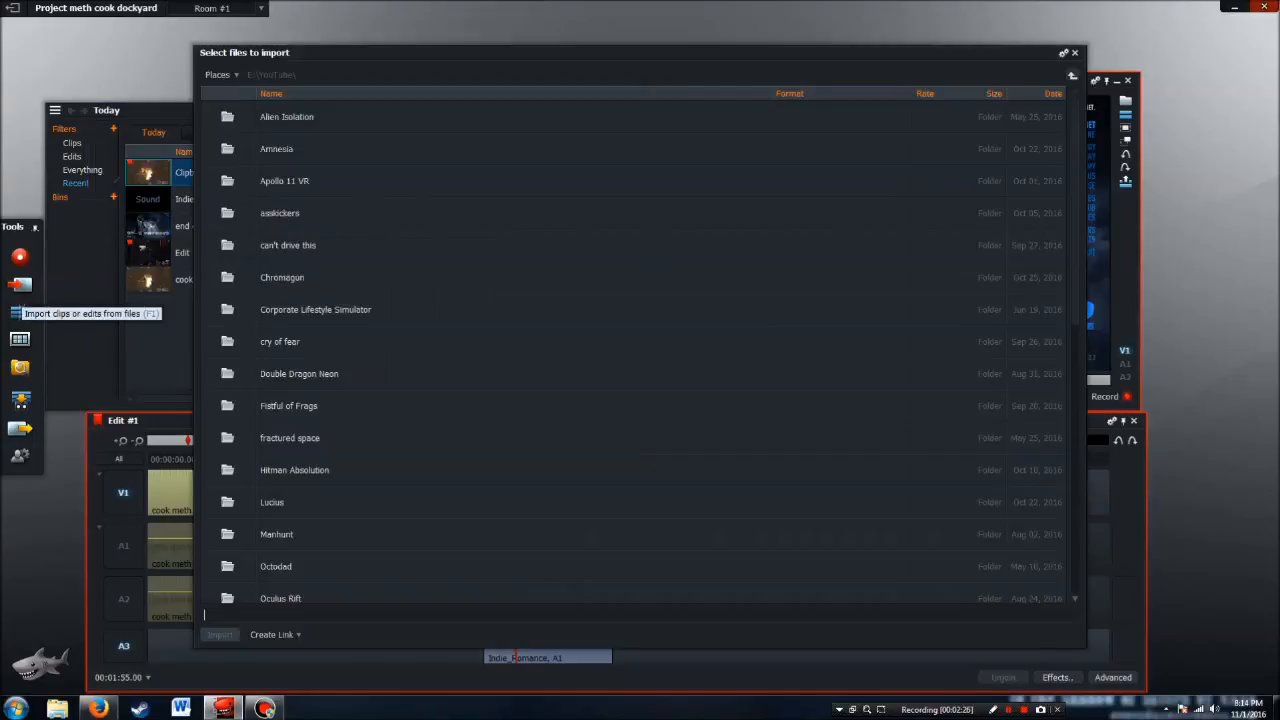
scroll(630, 350, "down", 3)
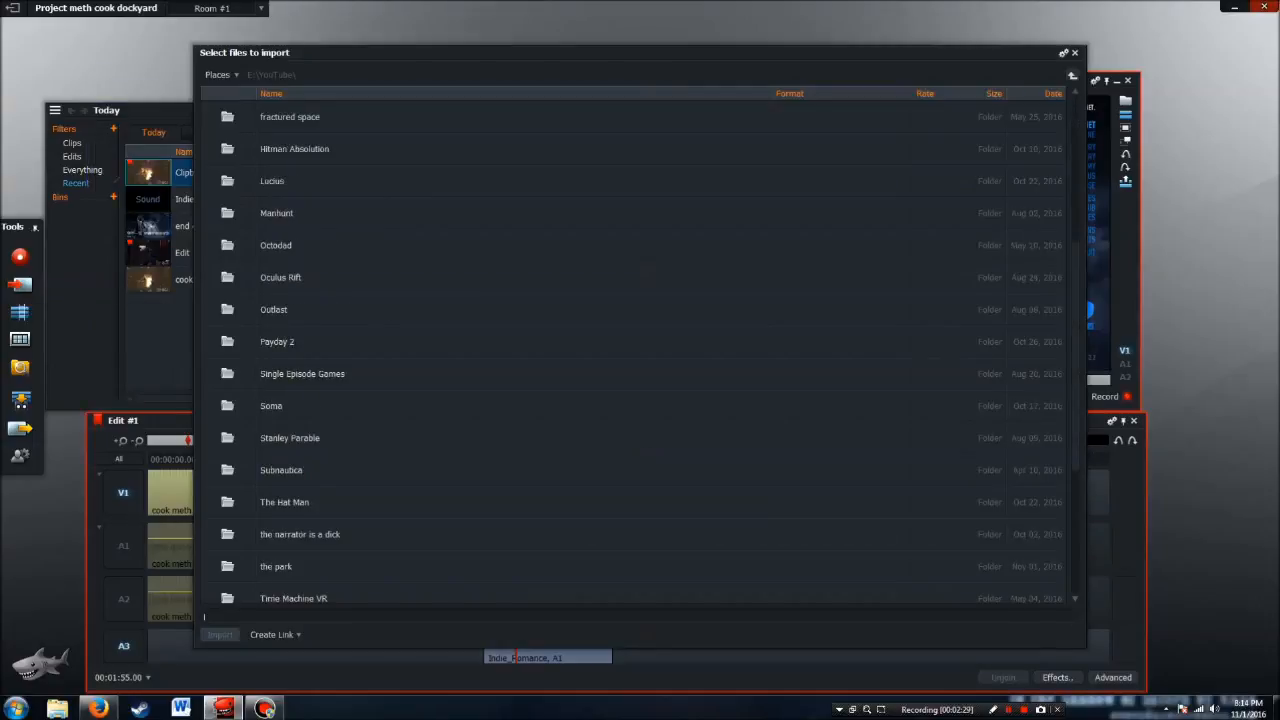
double_click(277, 342)
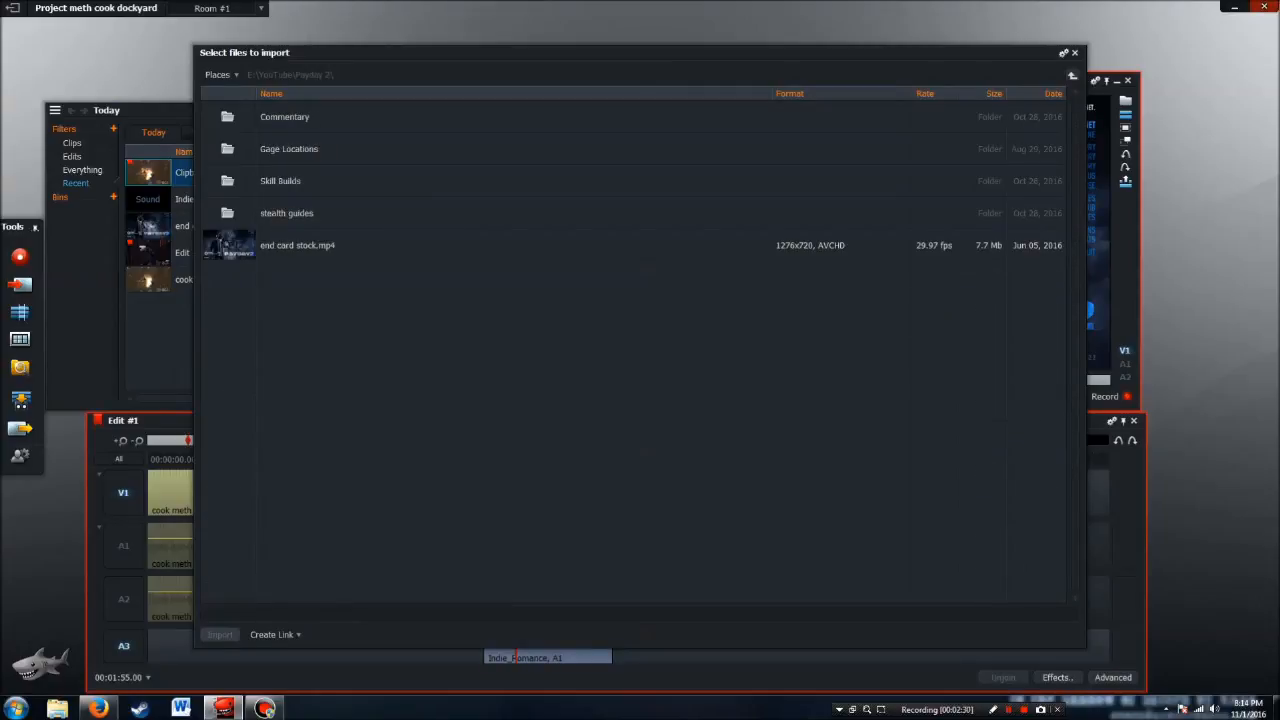
double_click(284, 117)
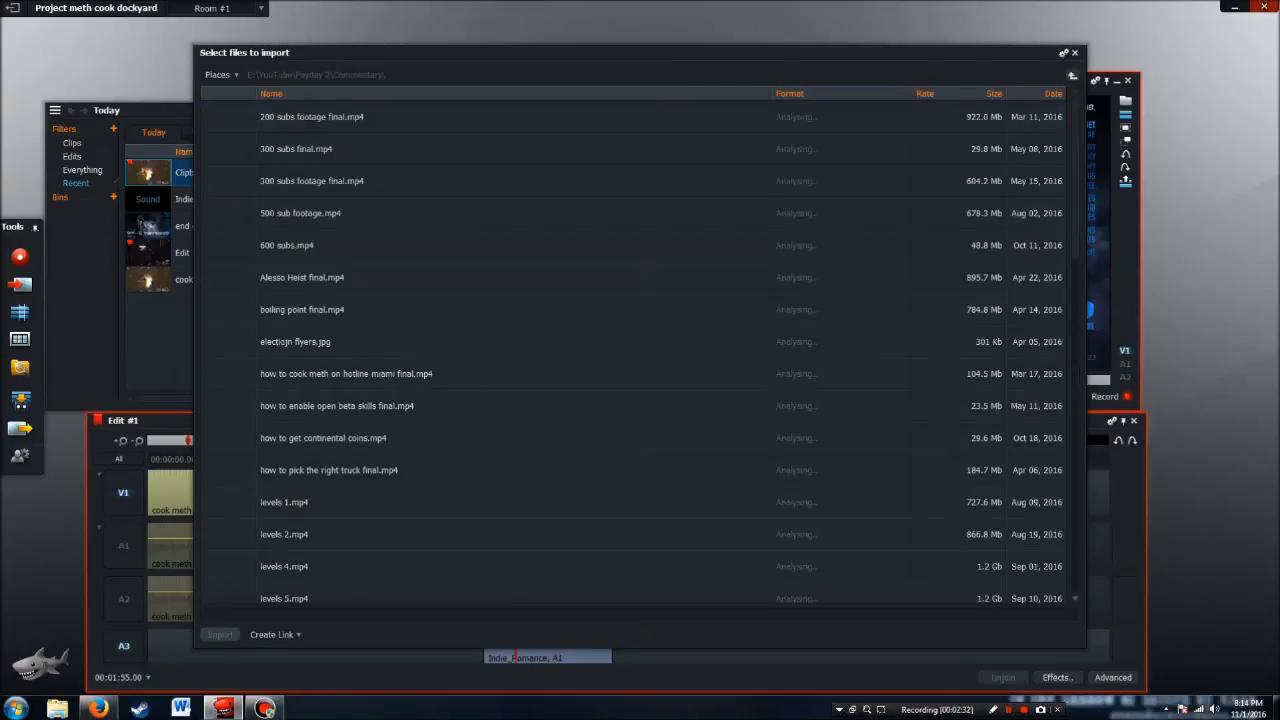
scroll(630, 350, "down", 3)
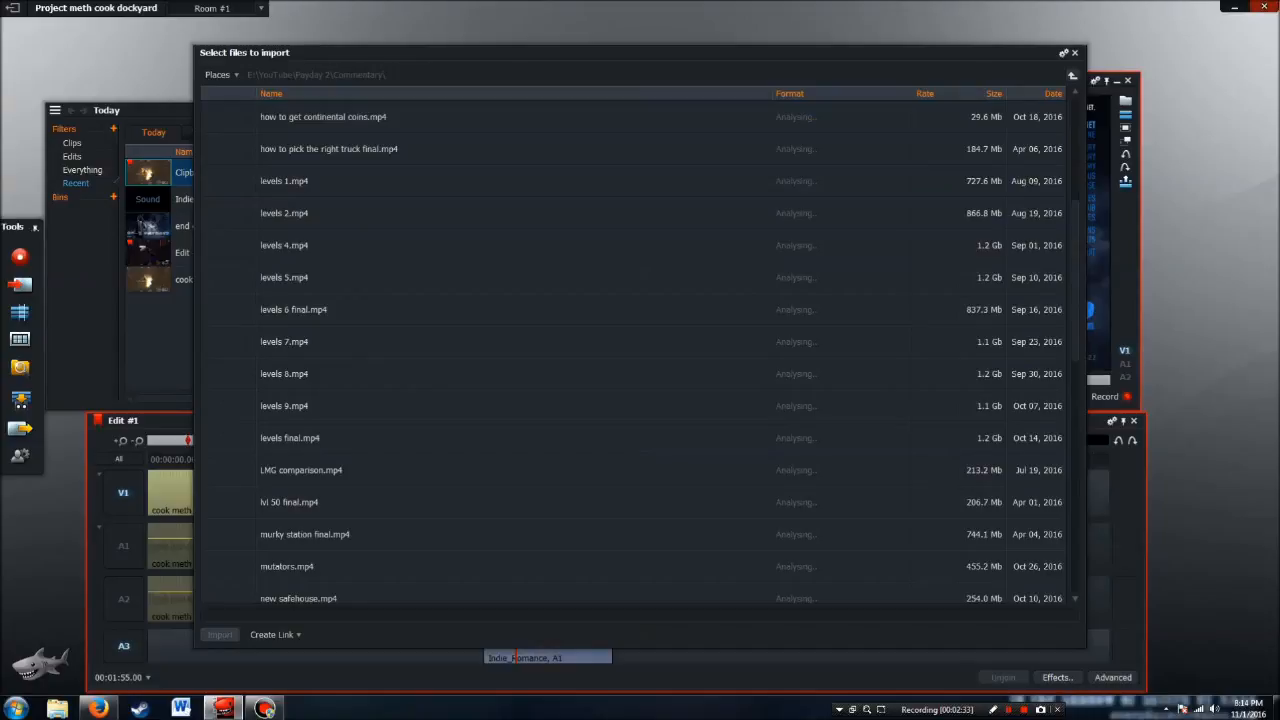
scroll(630, 350, "down", 6)
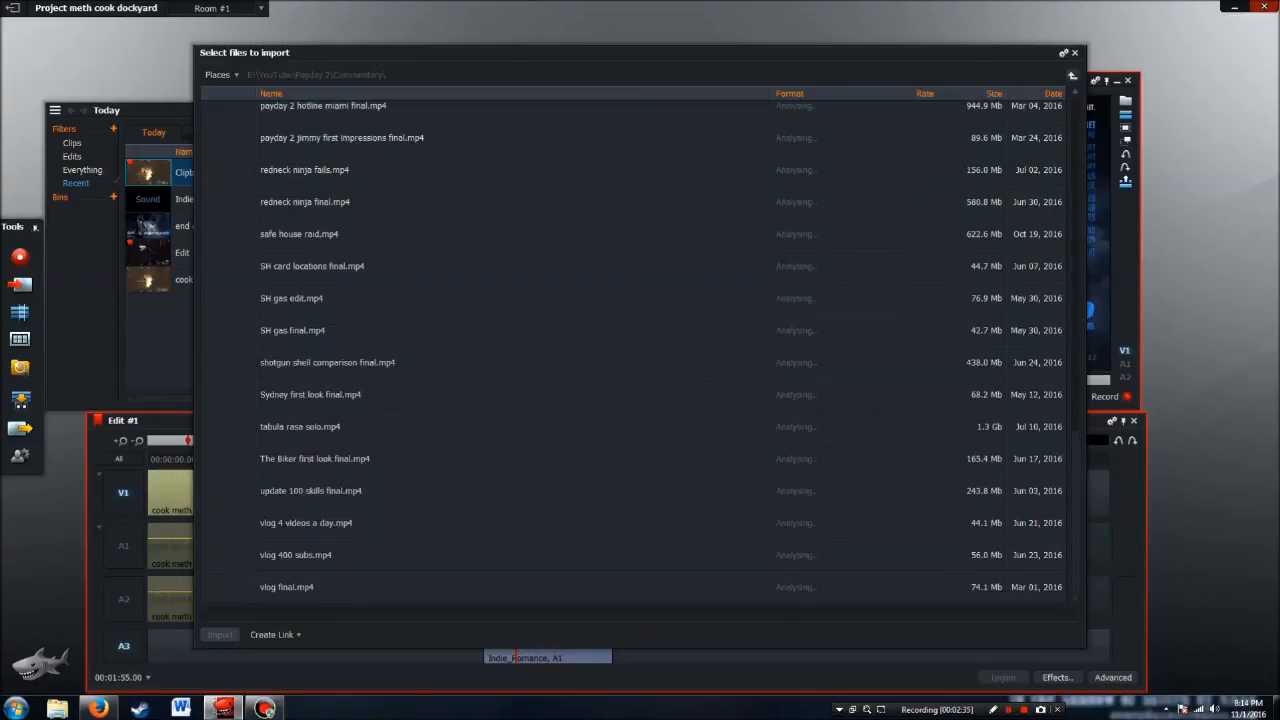
left_click(328, 362)
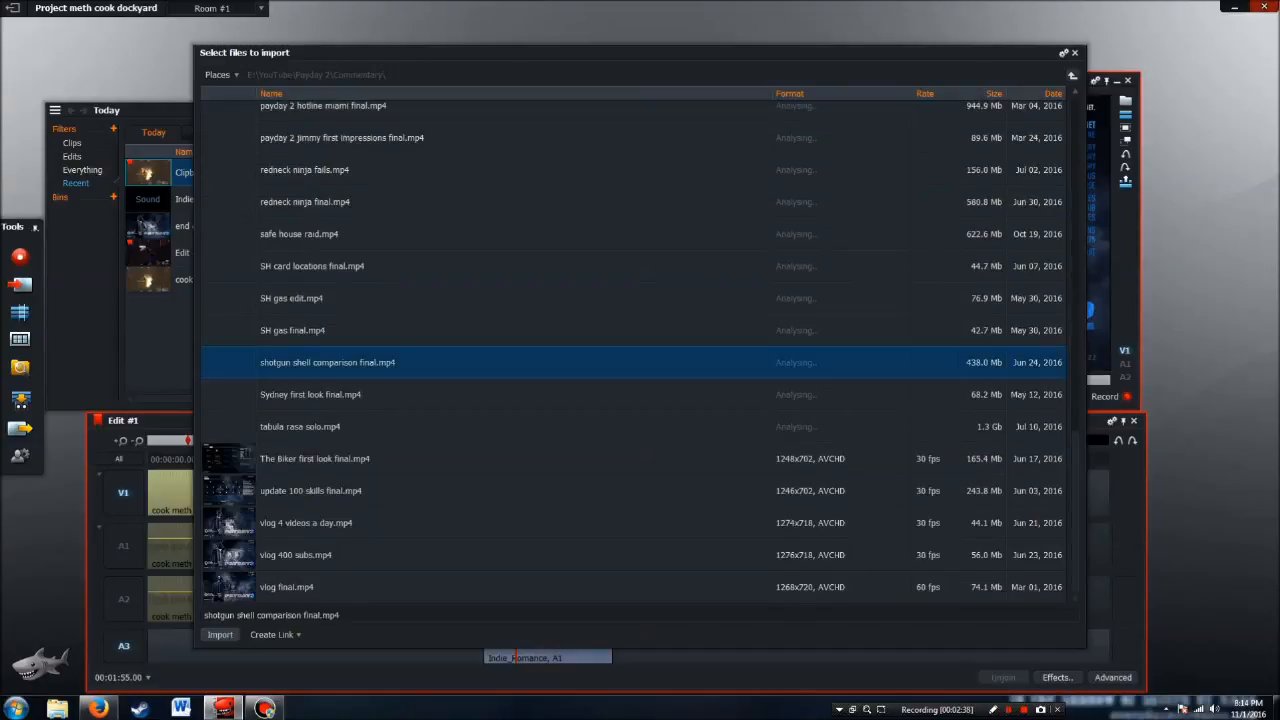
left_click(220, 635)
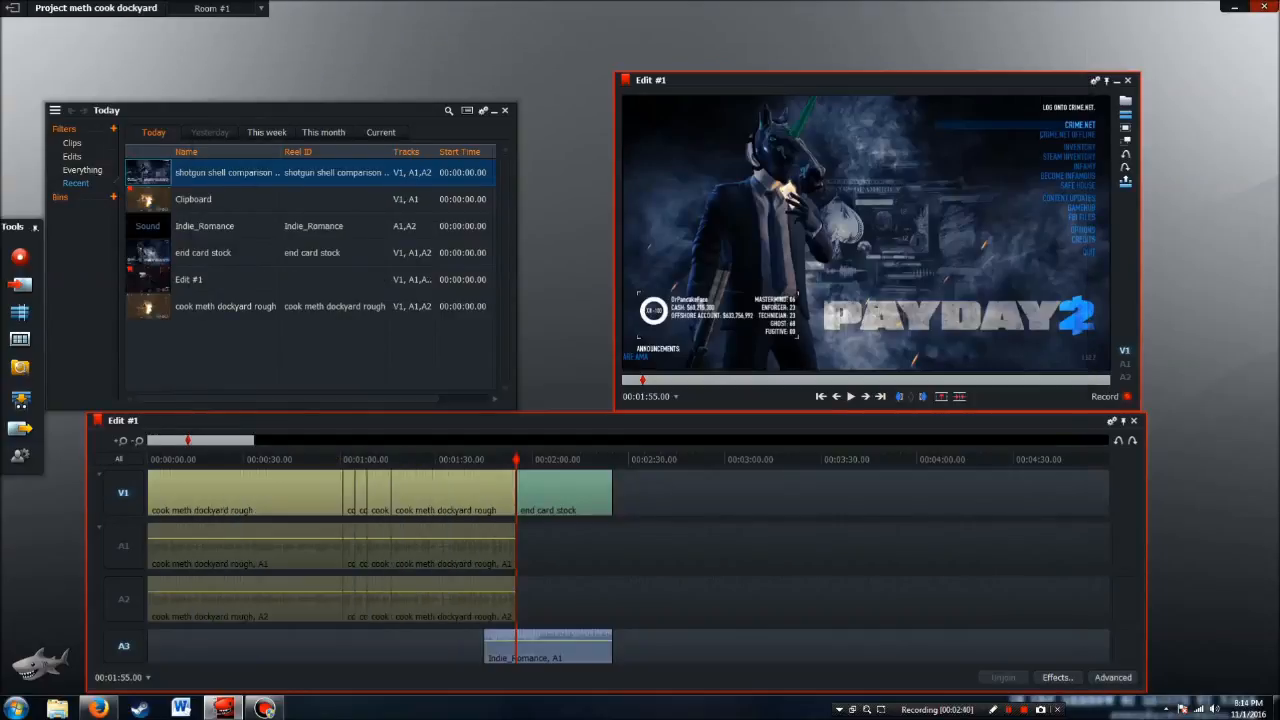
double_click(148, 173)
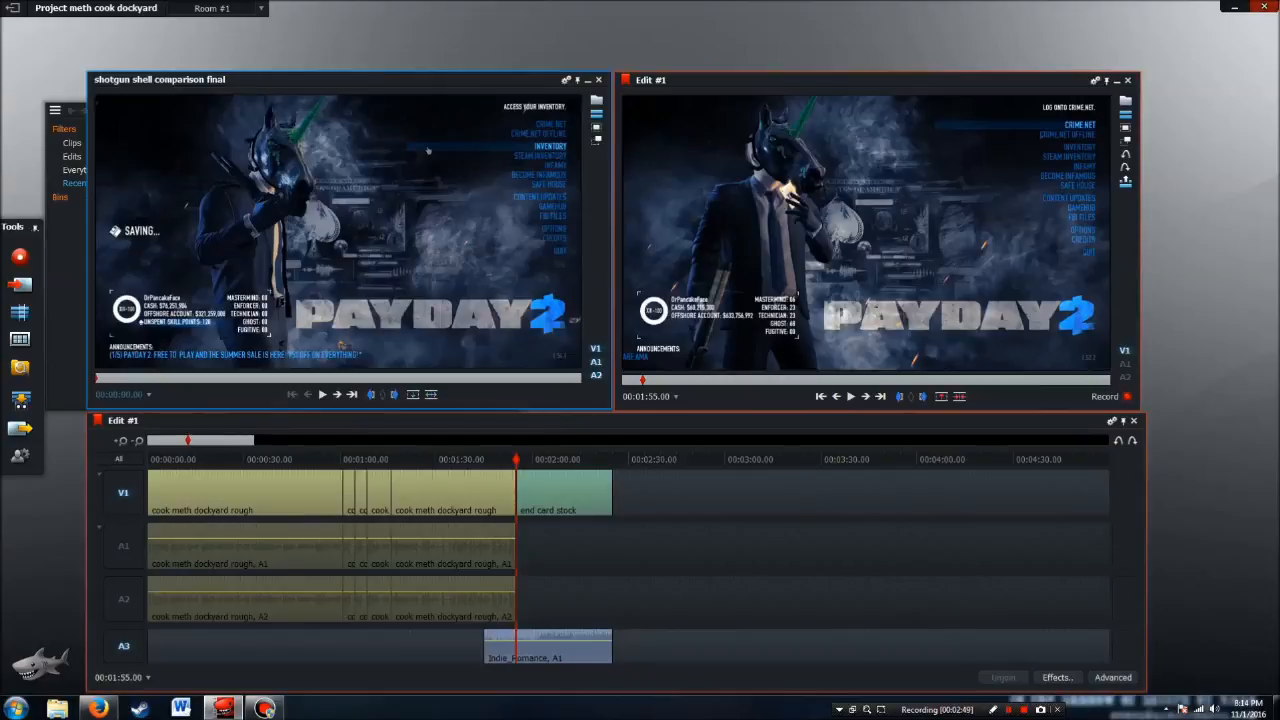
Mark a 30-second section of shotgun shell comparison final, from 00:08:00.25 to 00:08:30.25
left_click(217, 378)
left_click(370, 394)
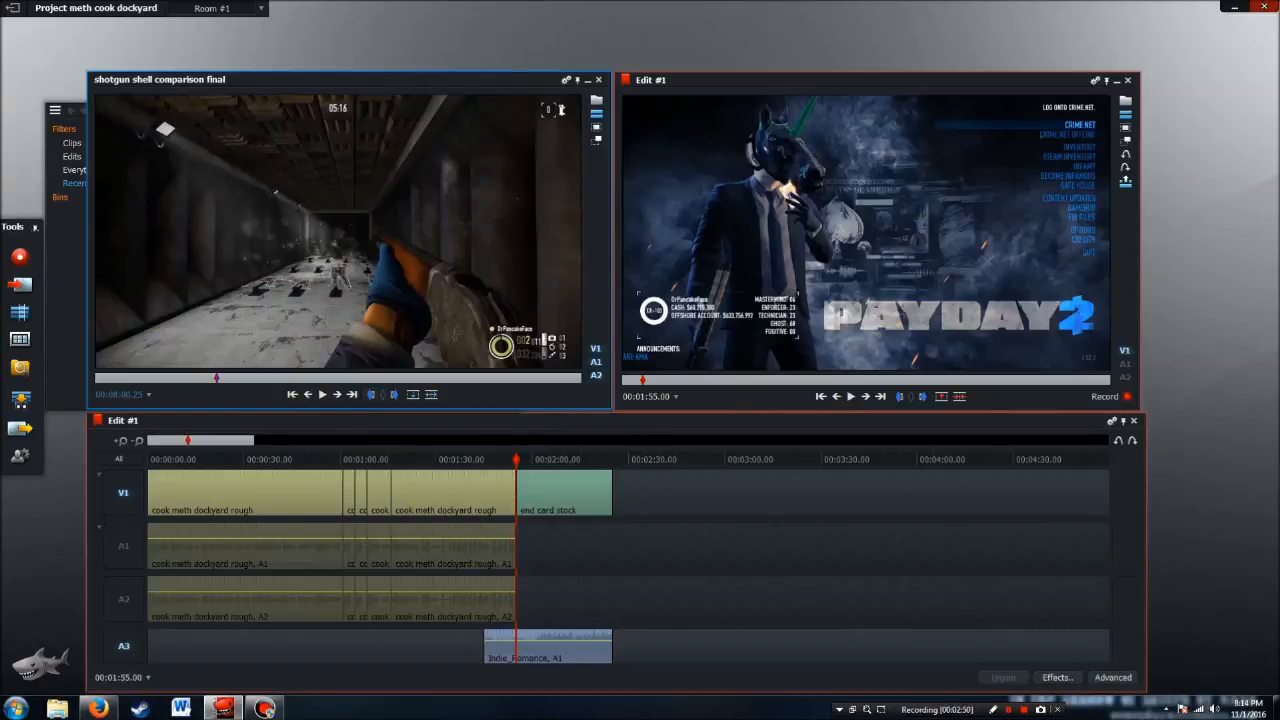
mouse_move(123, 394)
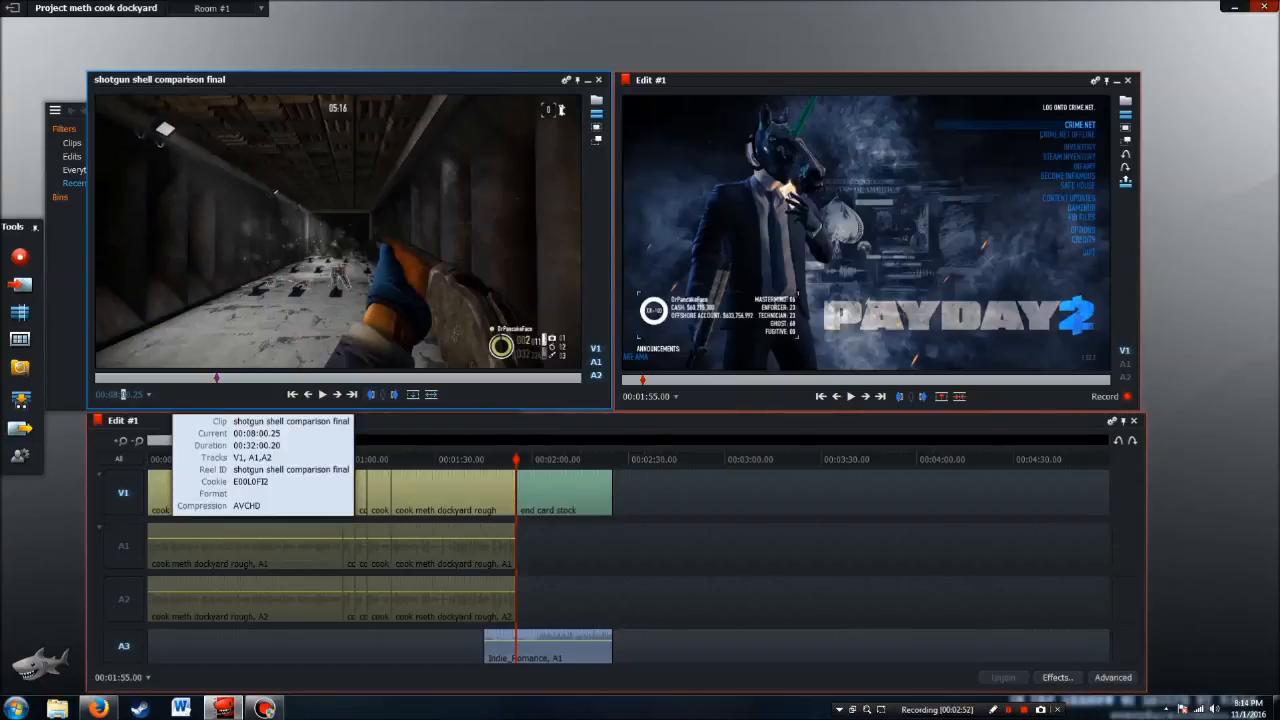
scroll(123, 394, "up", 3)
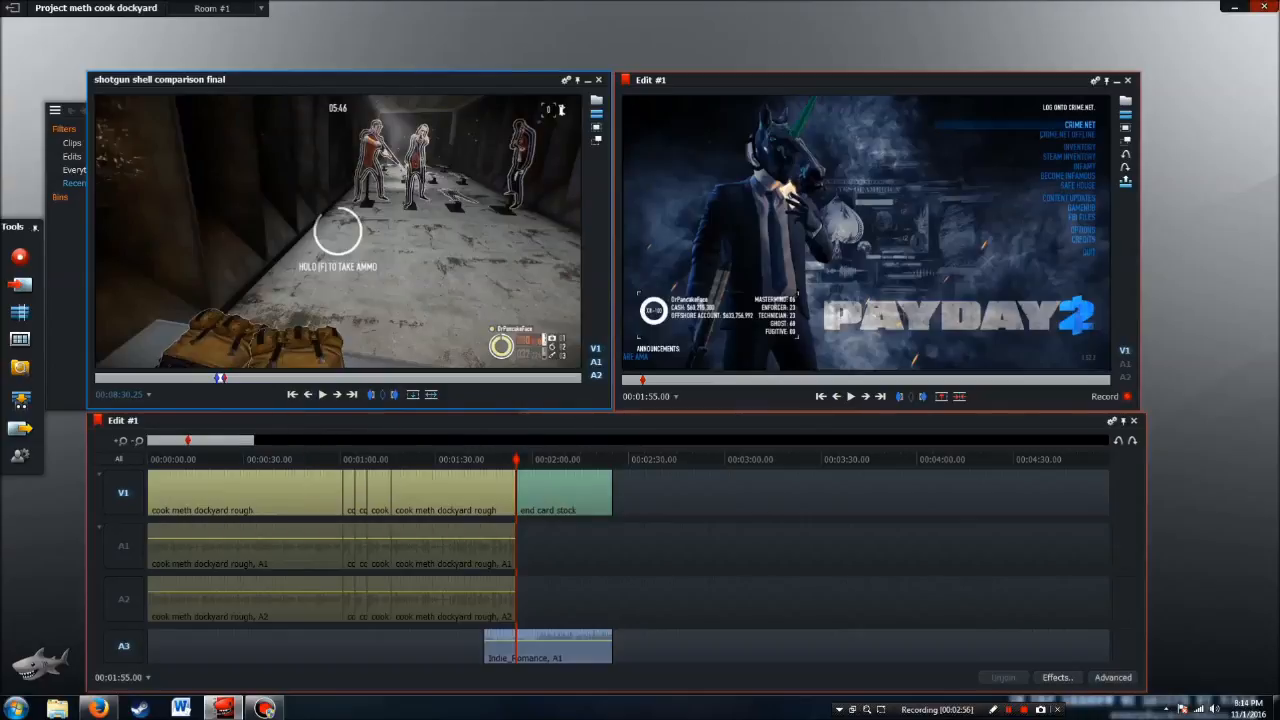
Add two video tracks before V1 in the edit
right_click(130, 452)
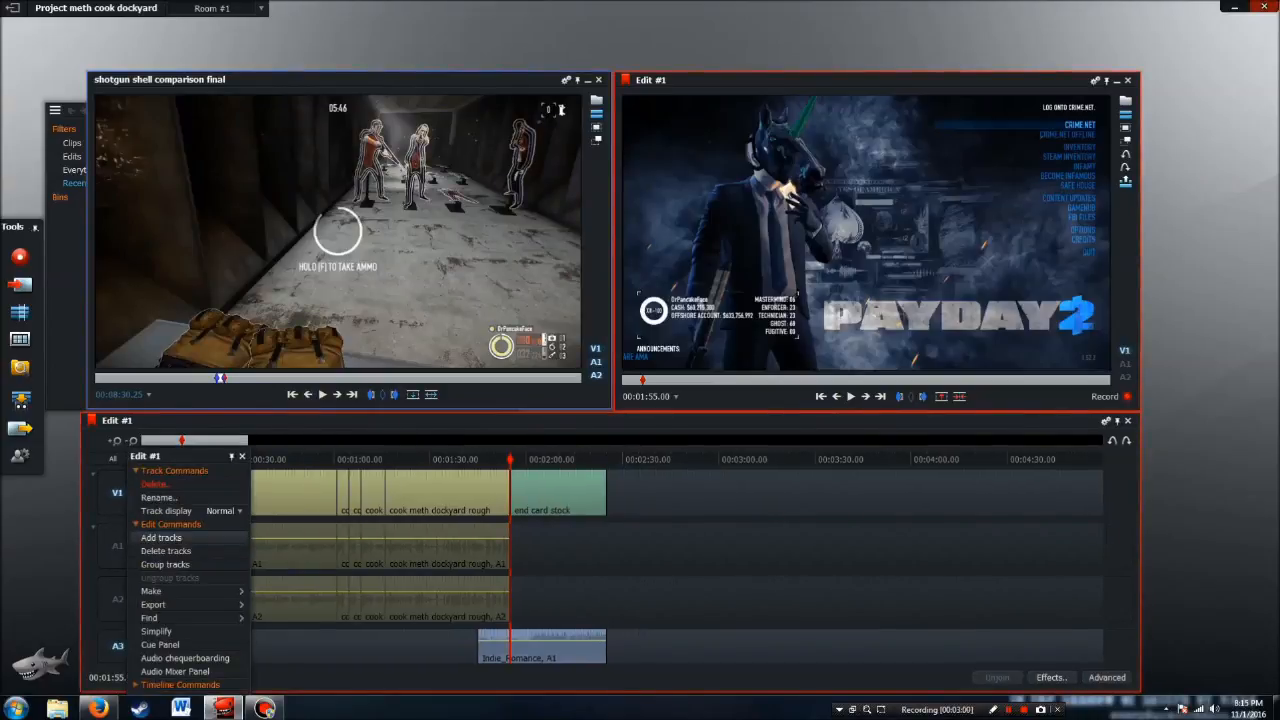
left_click(161, 537)
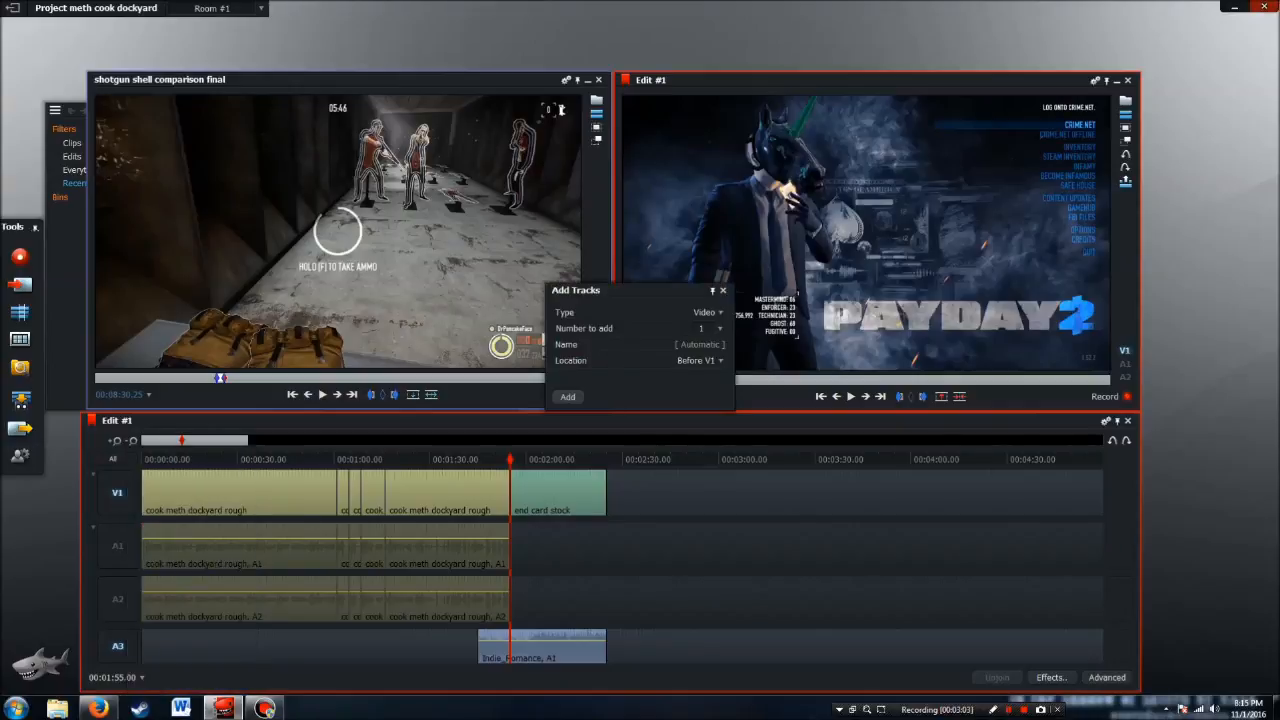
left_click(719, 329)
left_click(706, 354)
left_click(568, 397)
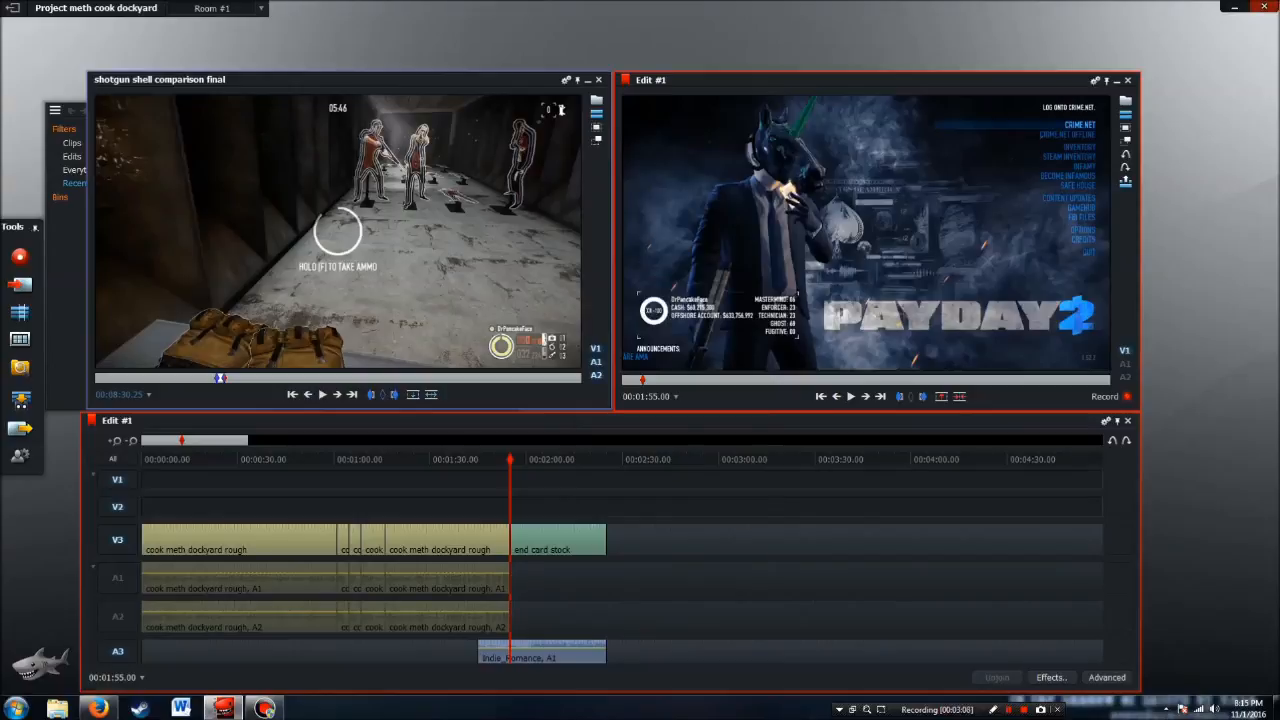
Add four audio tracks to the edit
right_click(121, 482)
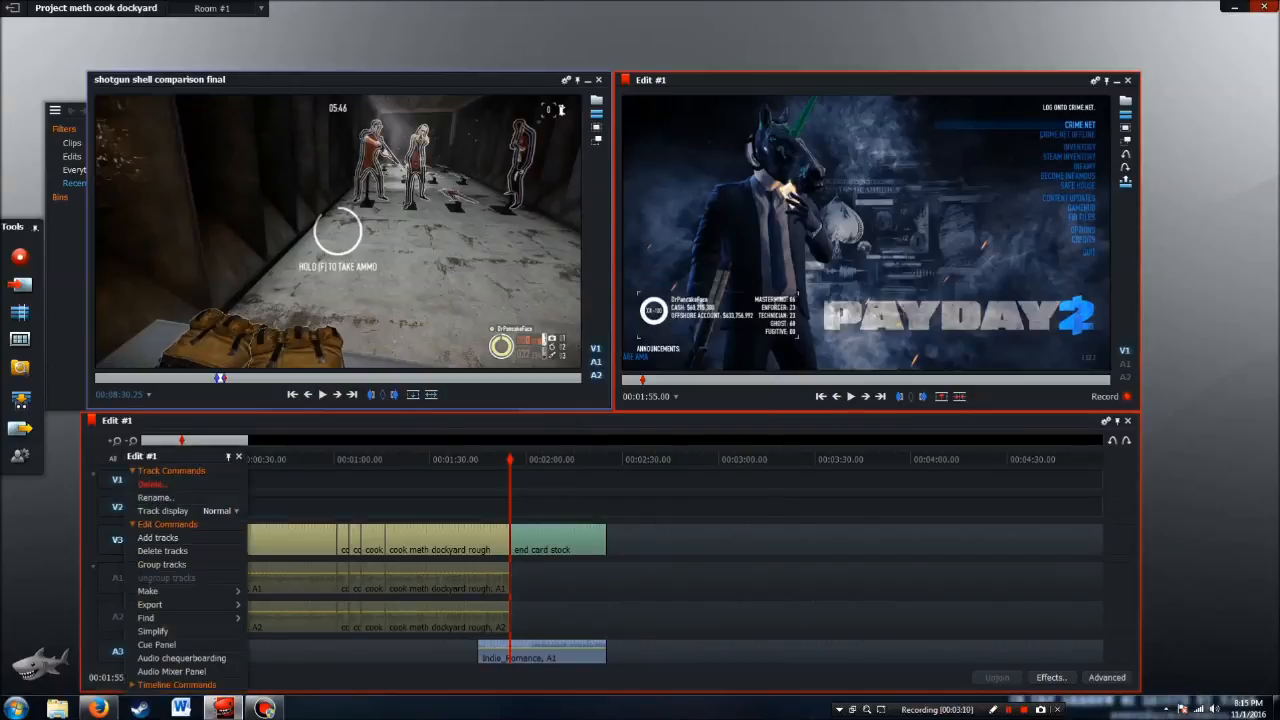
left_click(157, 537)
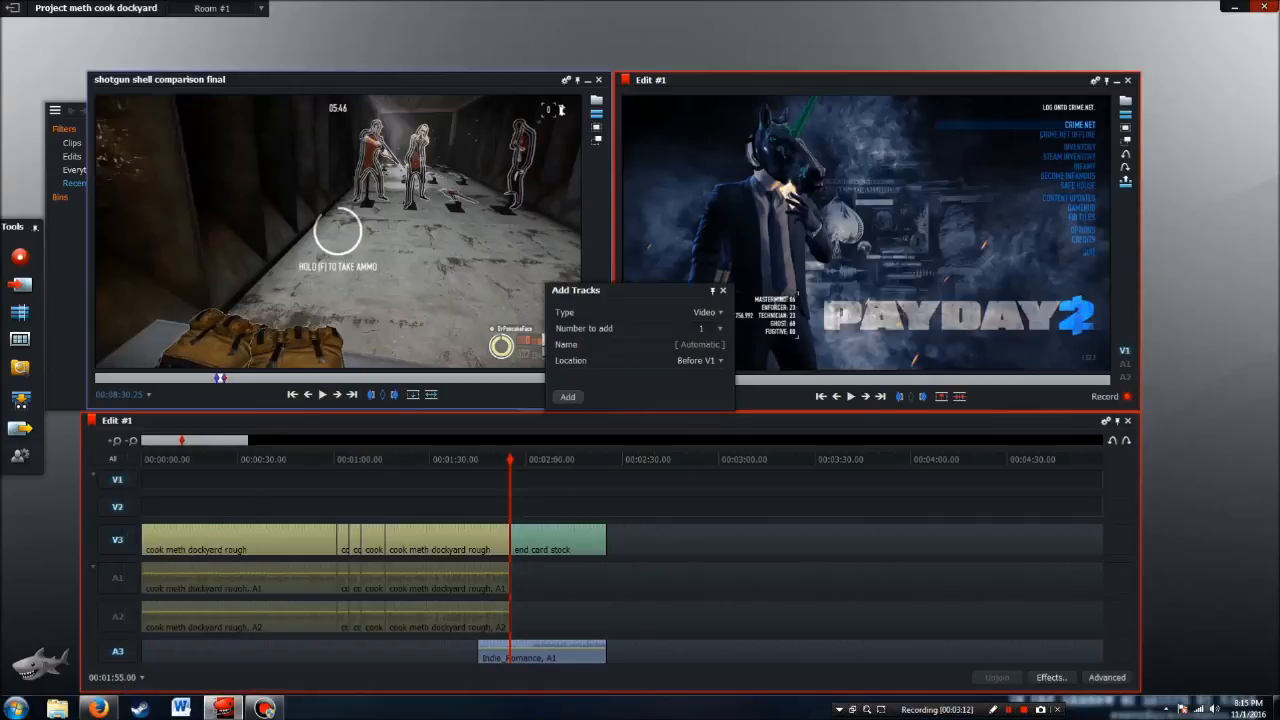
left_click(707, 312)
left_click(702, 340)
left_click(708, 328)
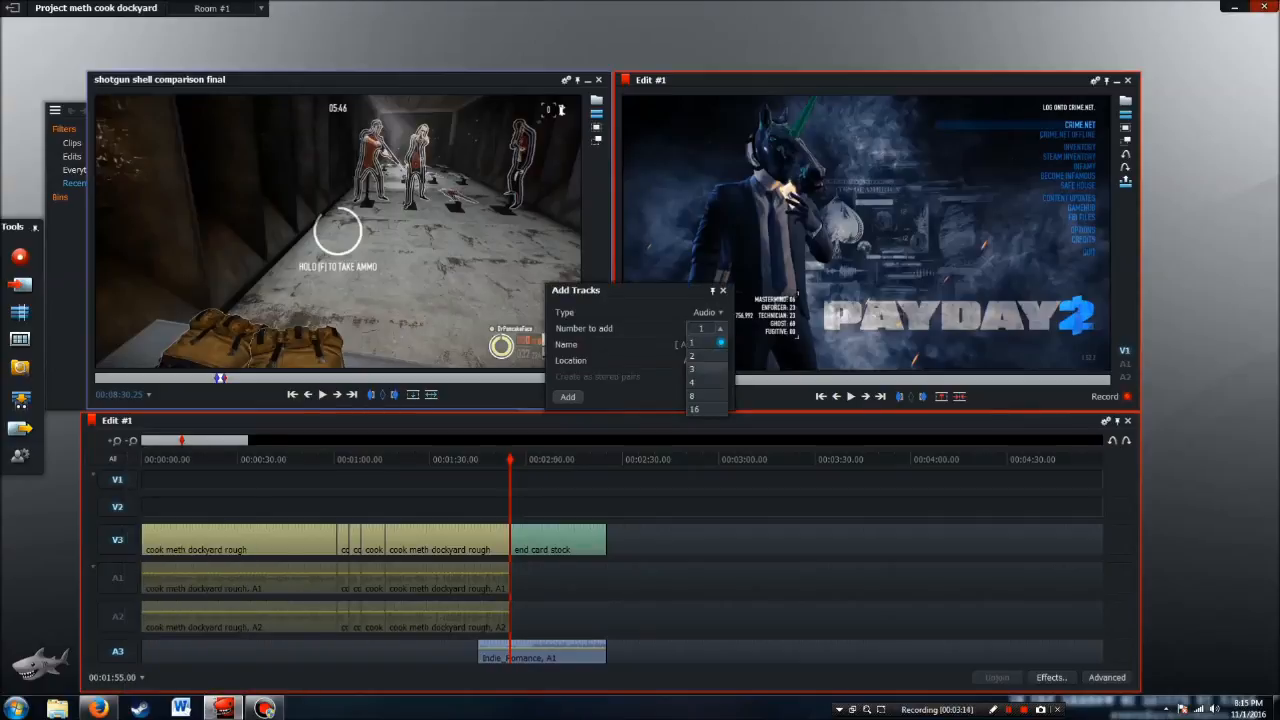
left_click(704, 382)
left_click(567, 397)
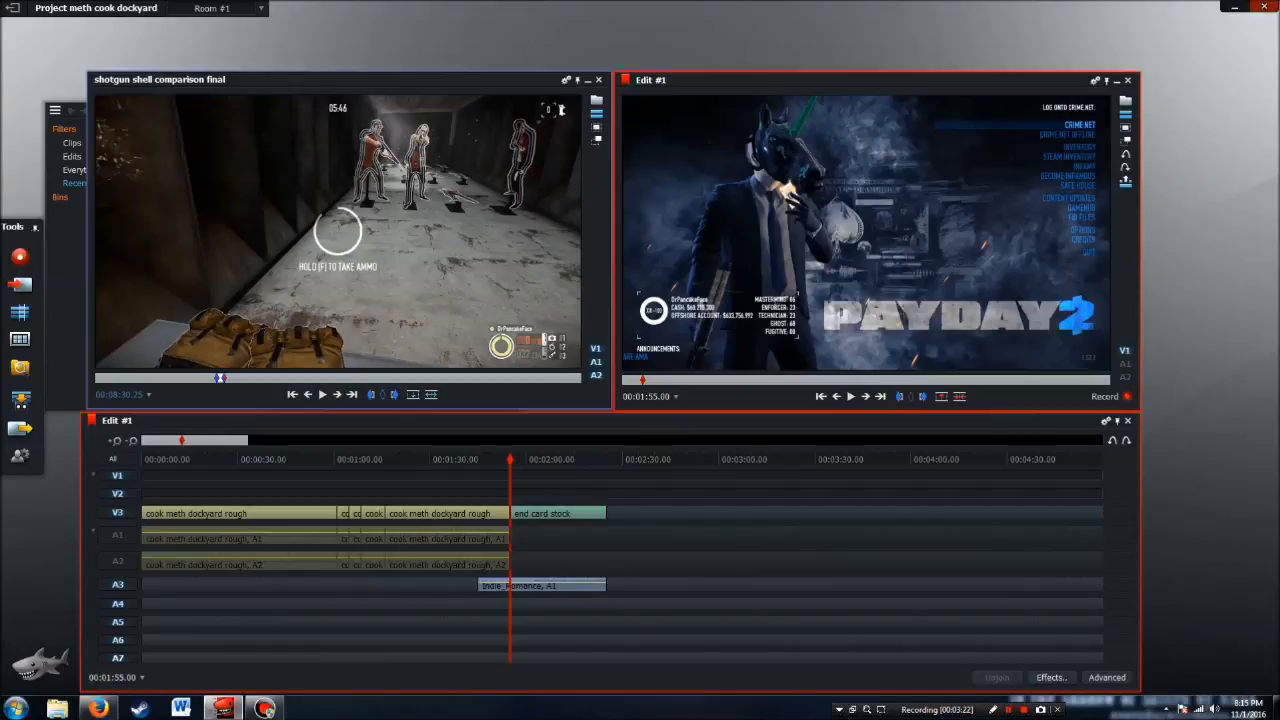
Enable only tracks V2, A4 and A5 and place the marked shotgun shell section on them at the start of the end card
left_click(118, 658)
left_click(118, 640)
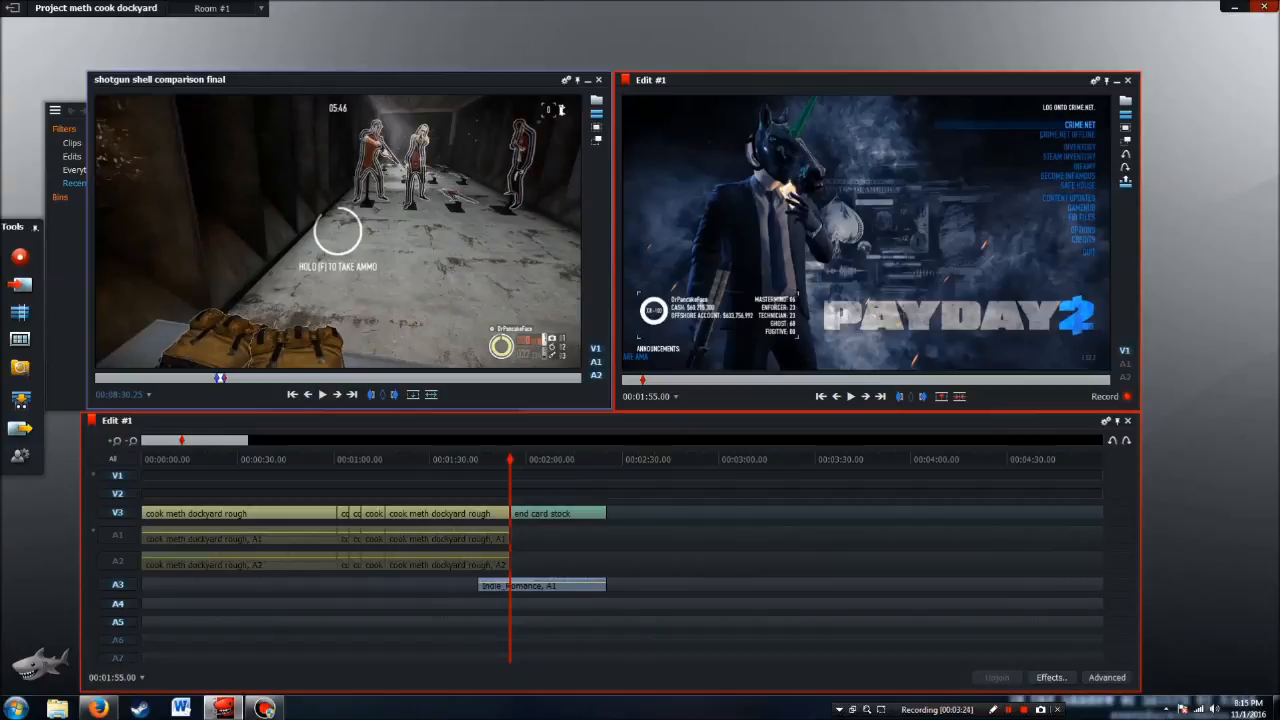
left_click(117, 584)
left_click(117, 512)
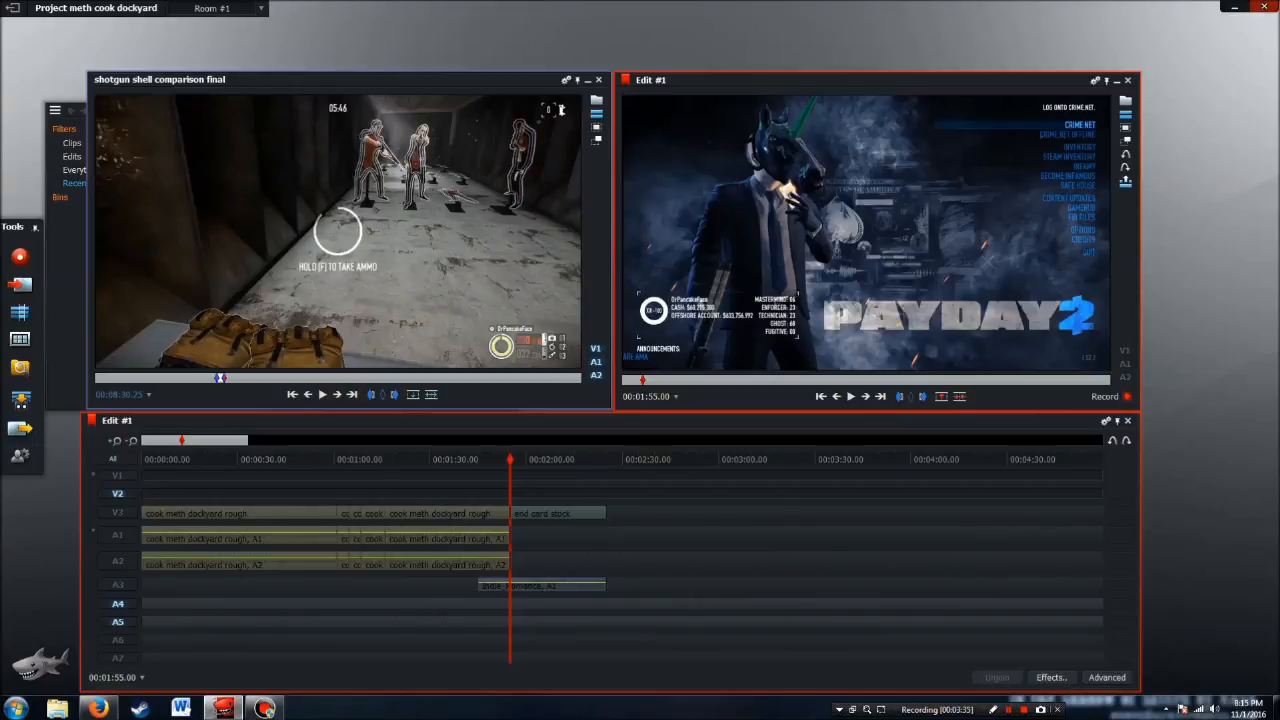
left_click(412, 394)
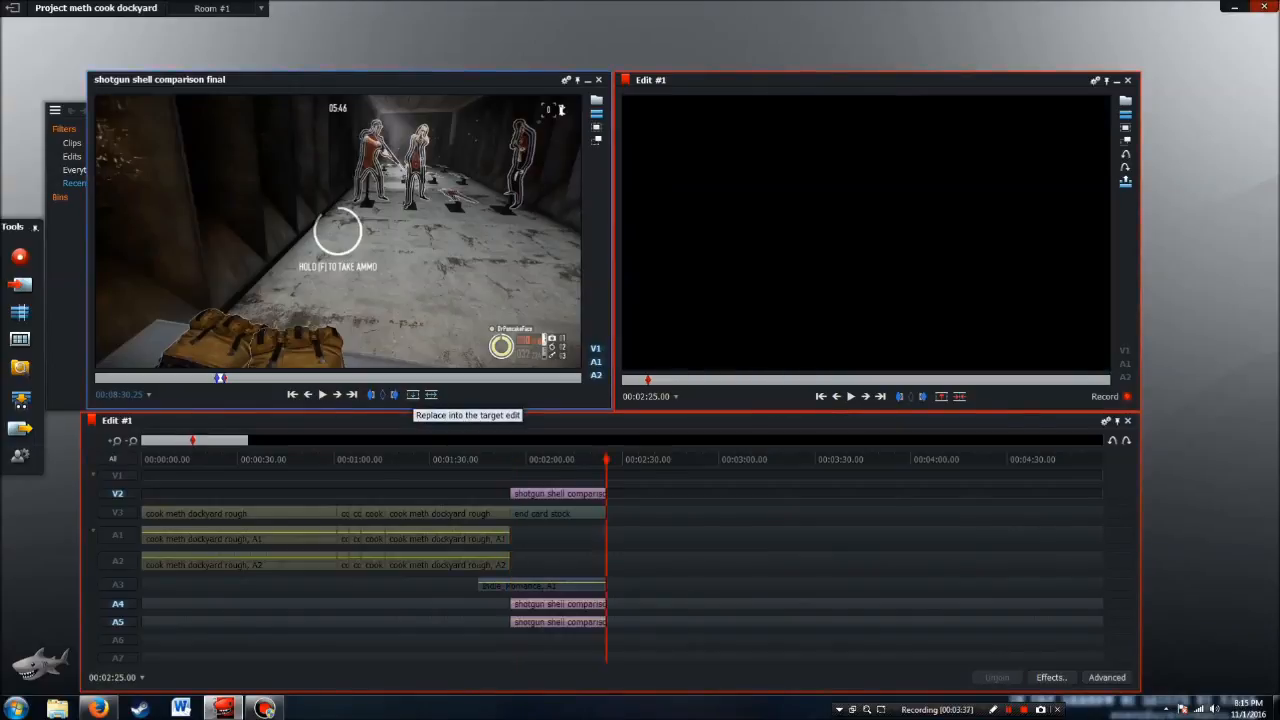
Move the playhead into the shotgun shell clip at 00:02:09.11 and add the DVE Top-R preset to it on V2
left_click_drag(606, 460, 557, 460)
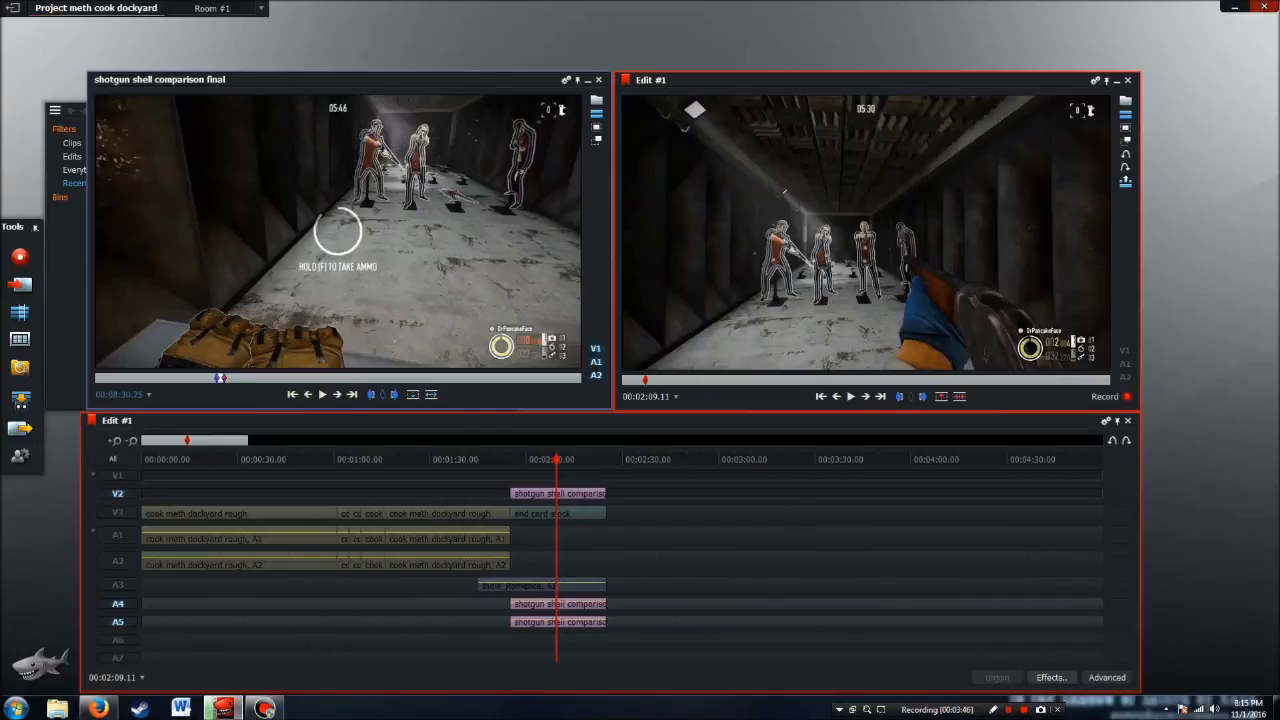
left_click(1048, 677)
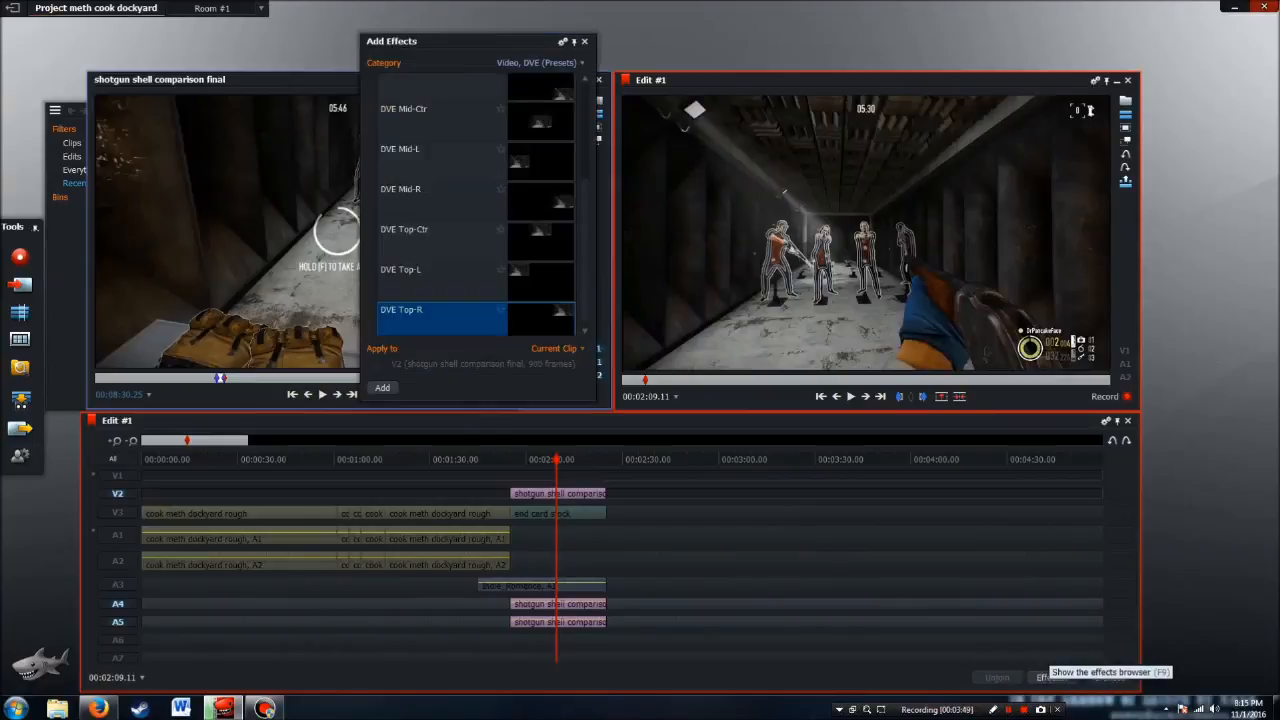
left_click(537, 62)
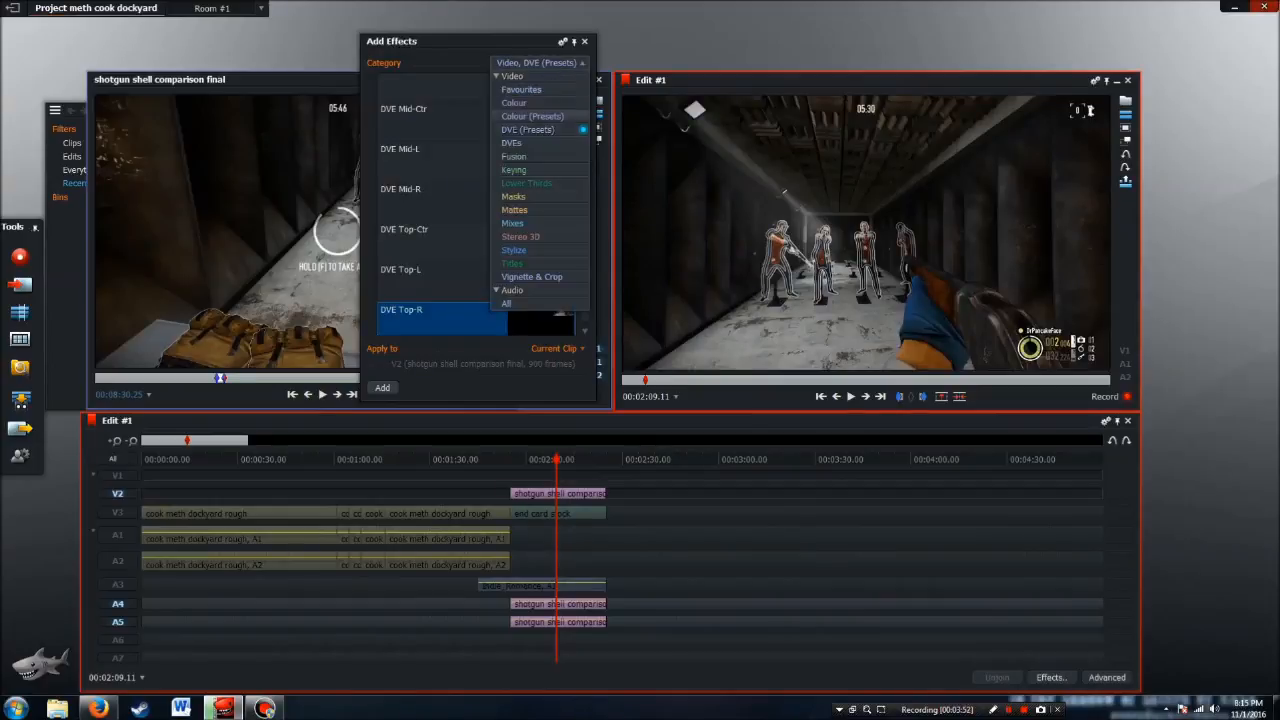
left_click(530, 129)
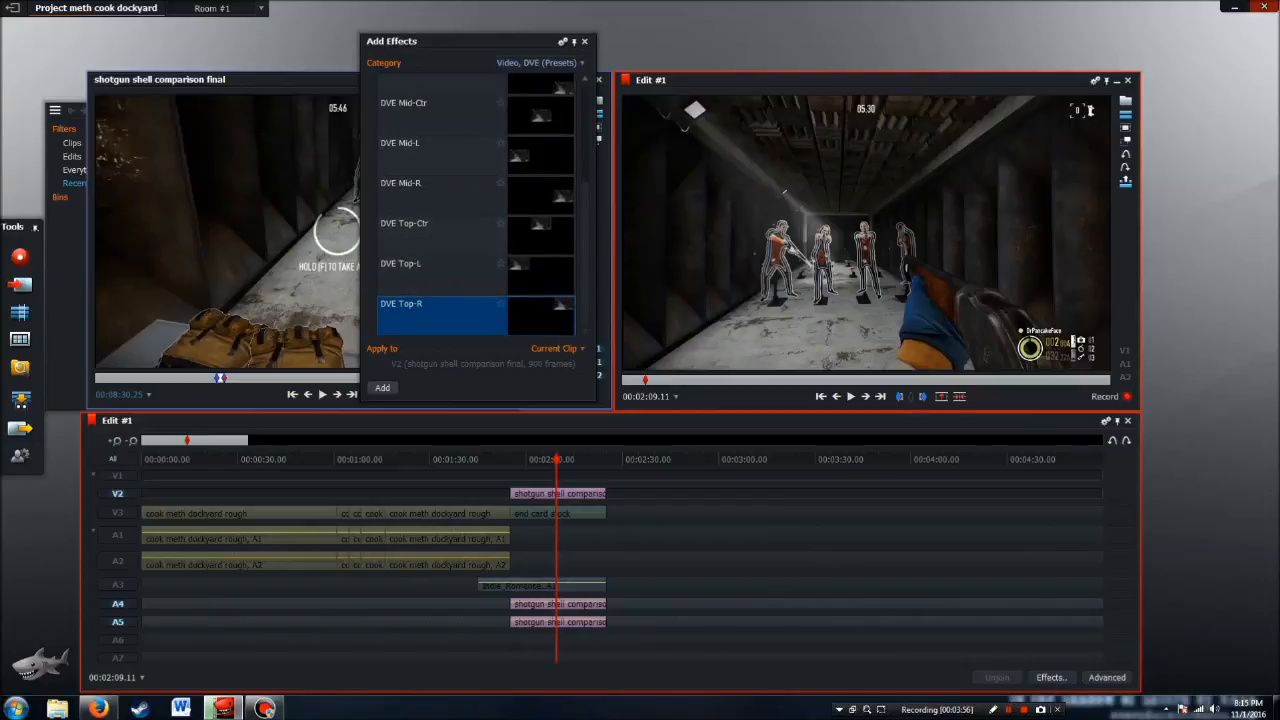
left_click(382, 388)
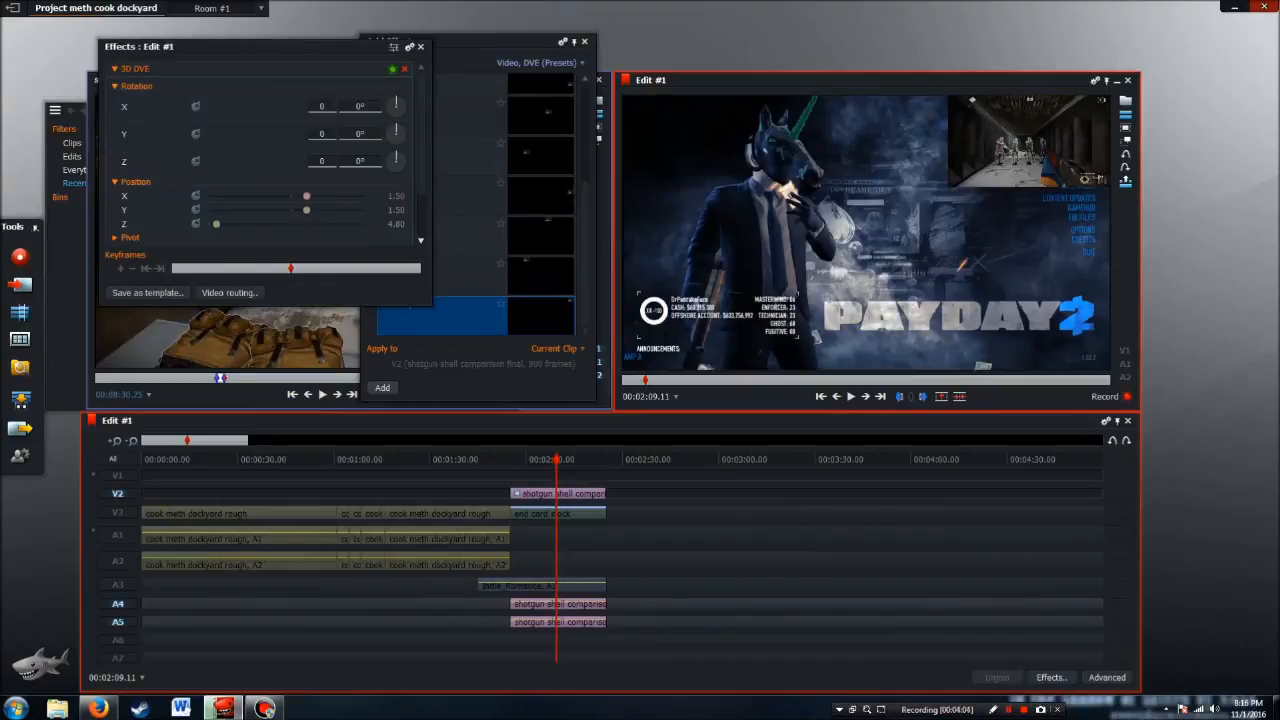
Try out different sizes and placements for the shotgun shell inset by varying the 3D DVE's X, Y and Z positions
left_click_drag(306, 196, 305, 210)
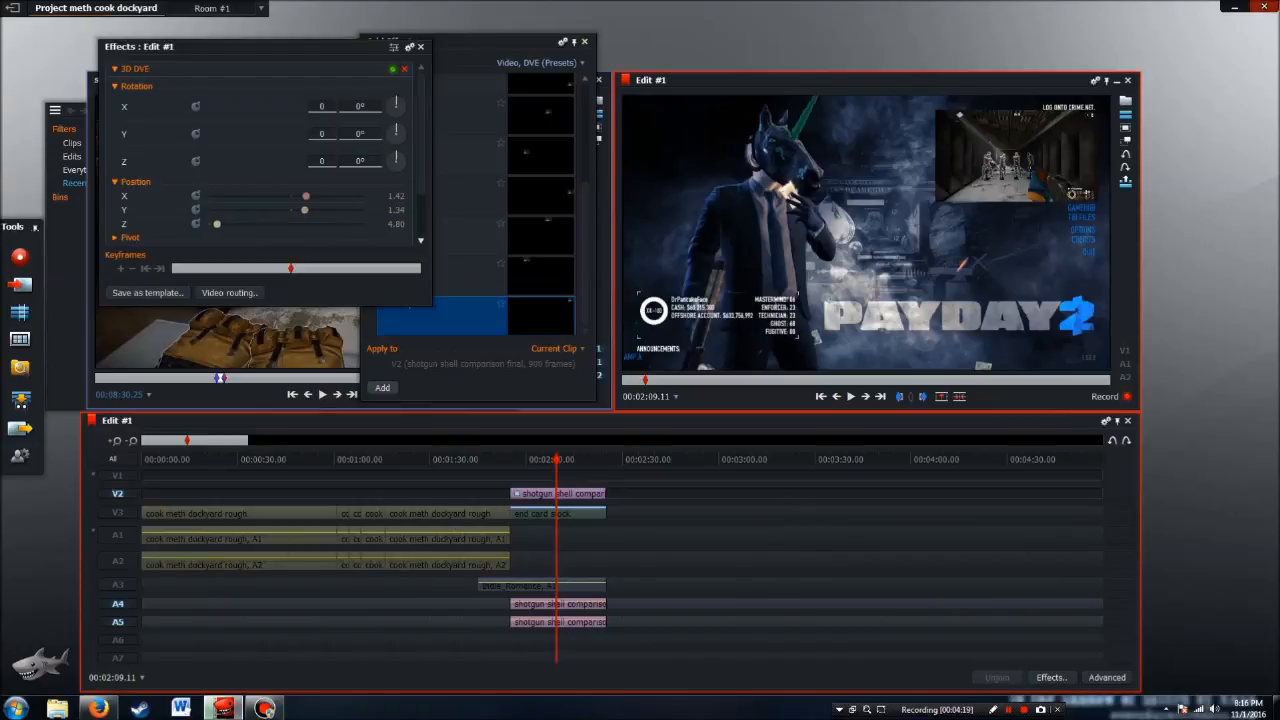
mouse_move(216, 224)
left_mouse_down()
mouse_move(229, 224)
mouse_move(209, 224)
left_mouse_up()
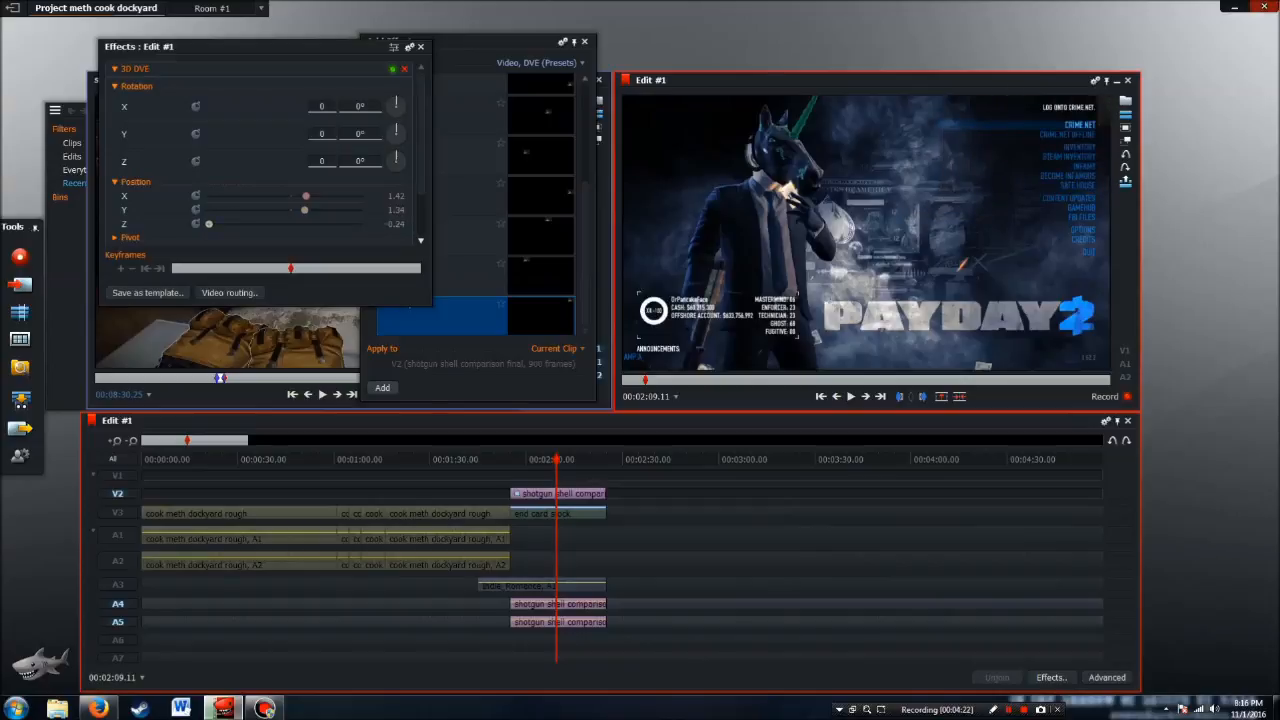
left_click_drag(305, 196, 292, 210)
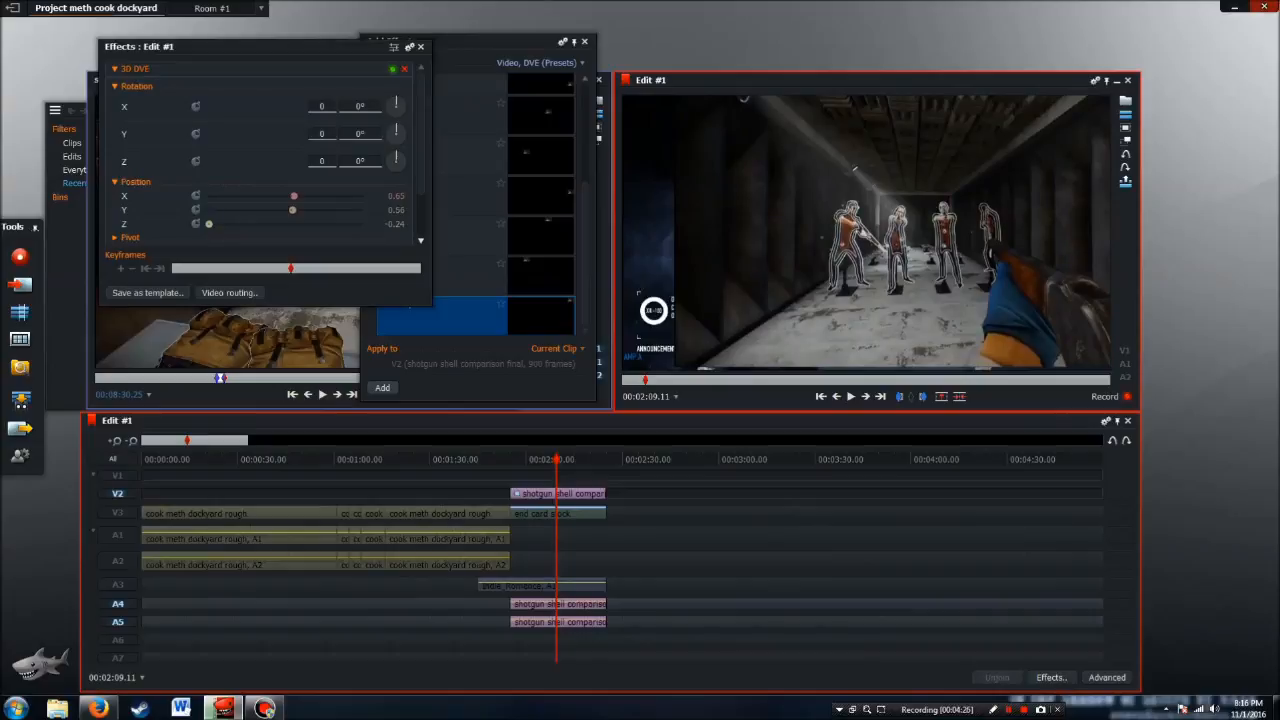
left_click_drag(209, 224, 212, 224)
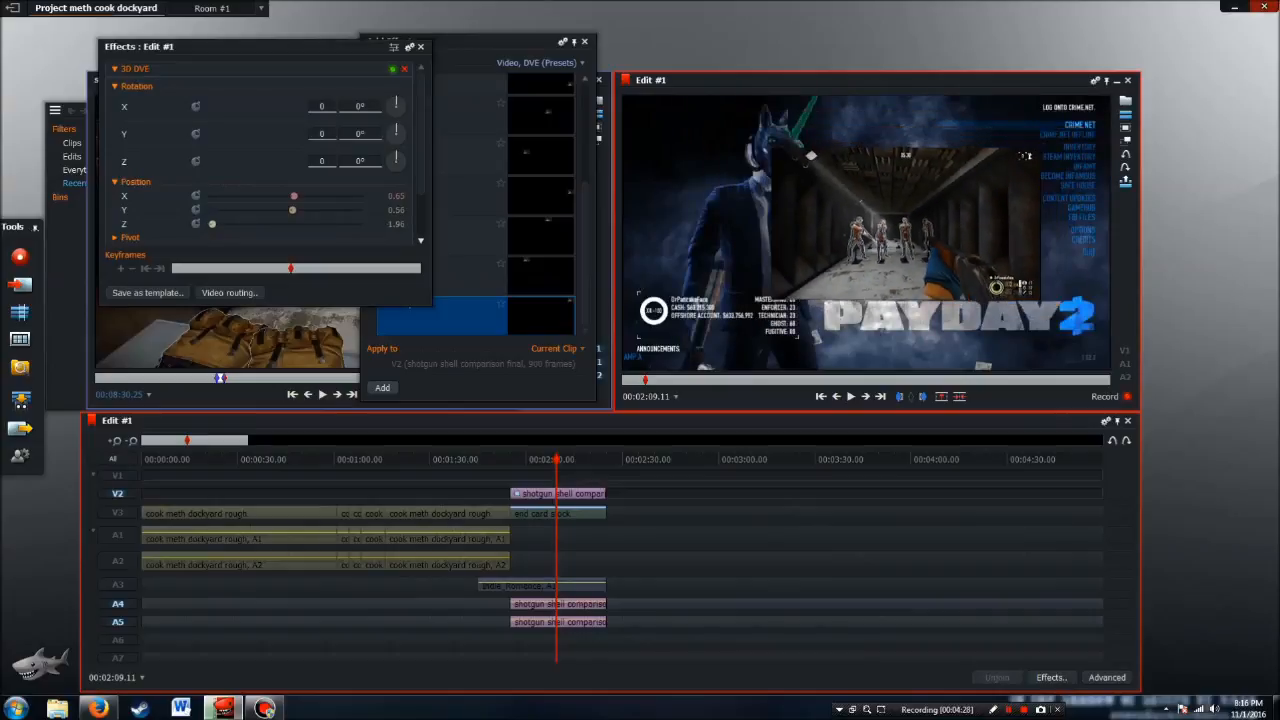
left_click_drag(294, 196, 295, 210)
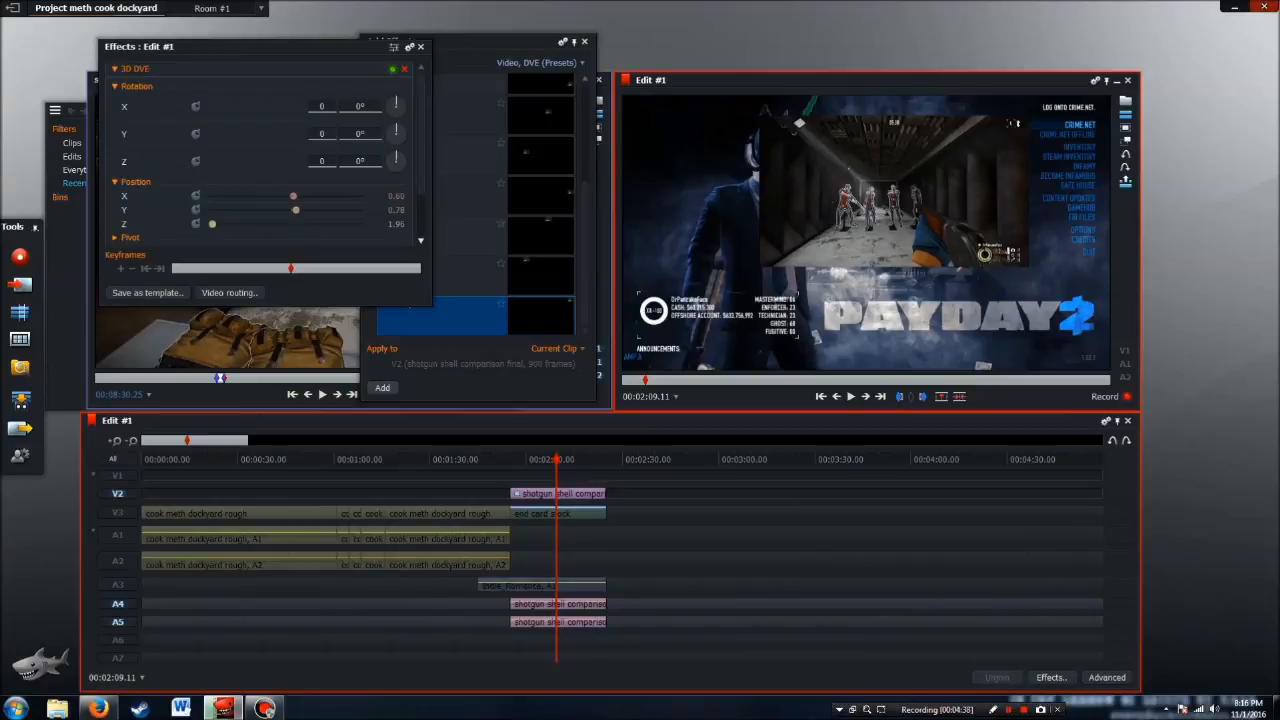
Set the inset's 3D DVE position to X 1.34, Y about 1.3 and Z 4.59, and close the effect windows
left_click_drag(212, 224, 216, 224)
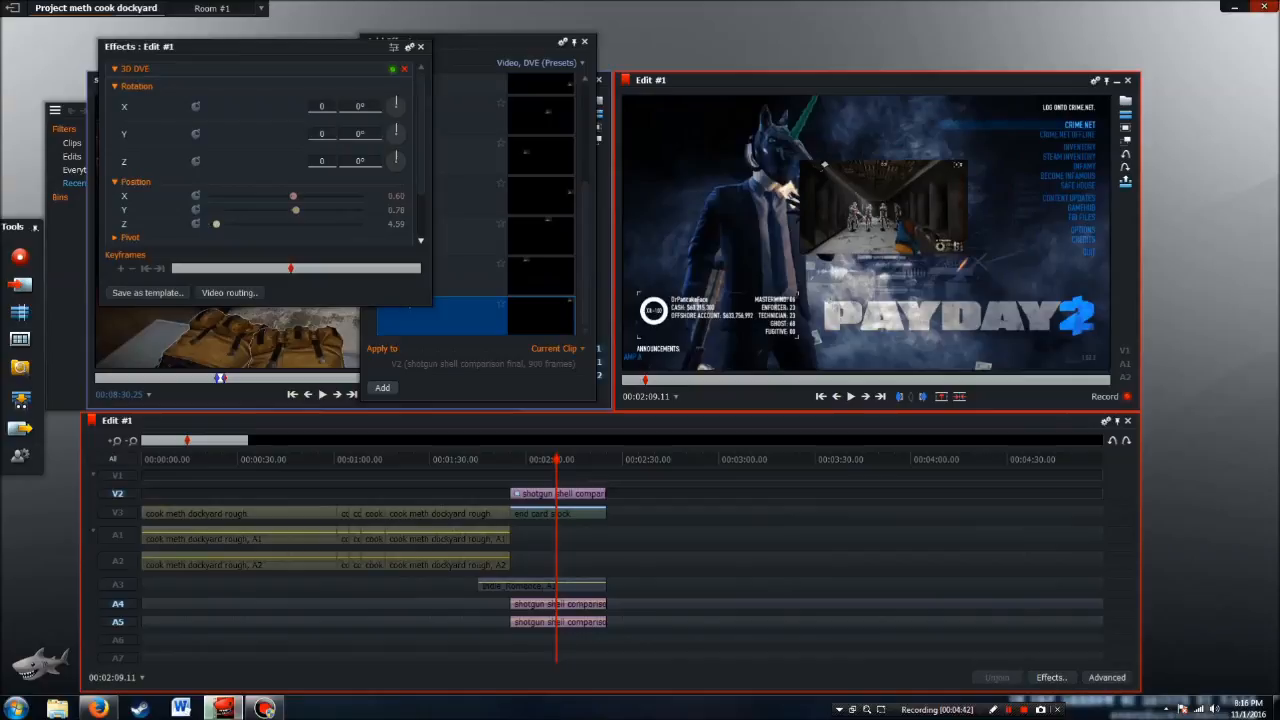
left_click_drag(293, 196, 303, 209)
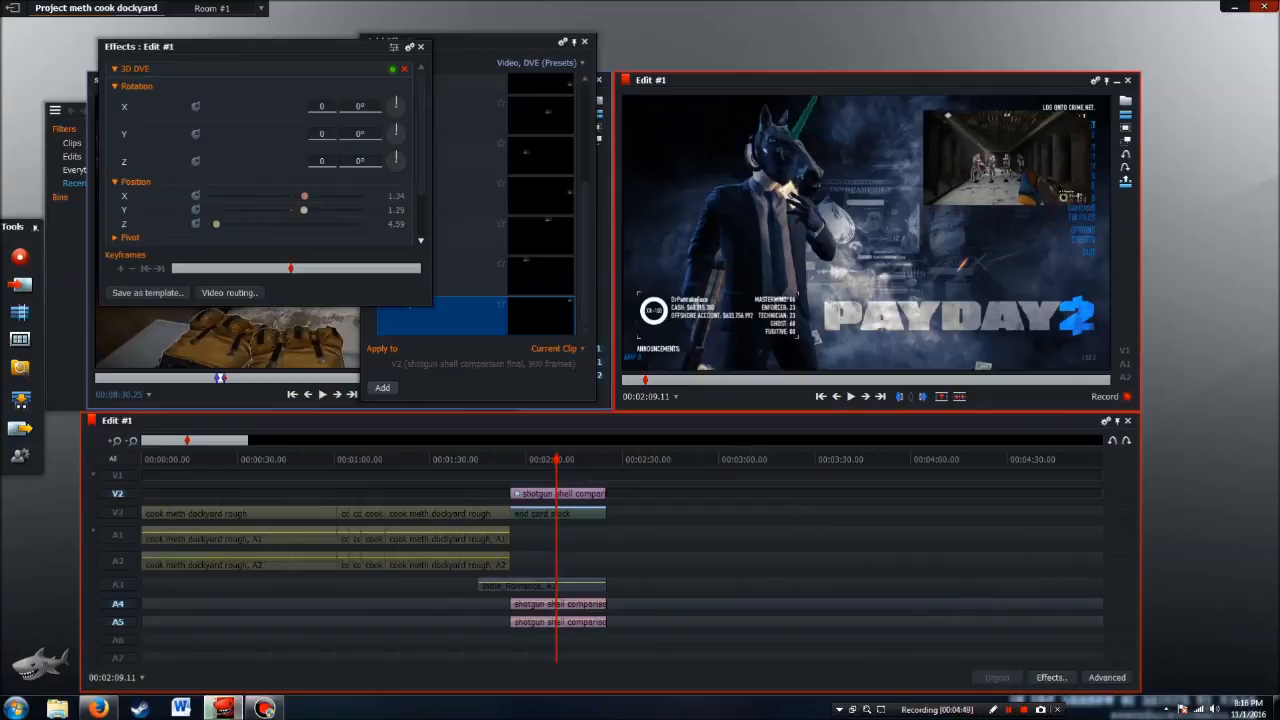
left_click(421, 47)
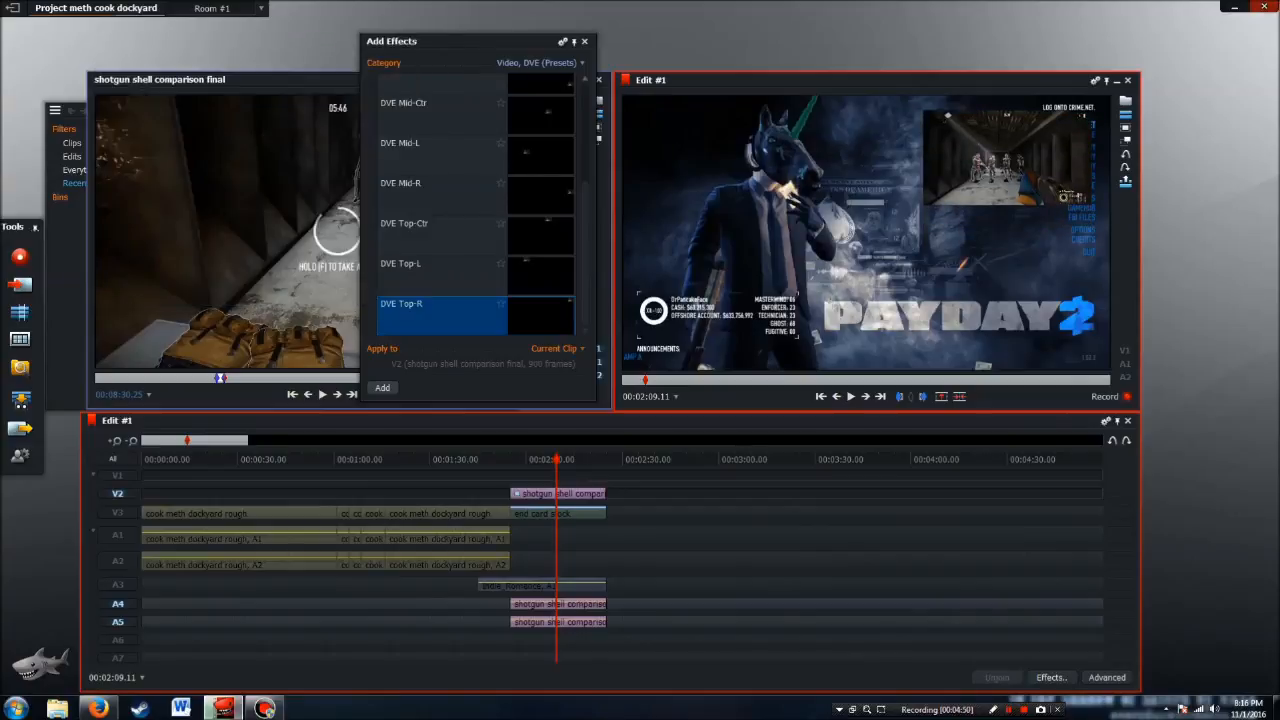
left_click(585, 41)
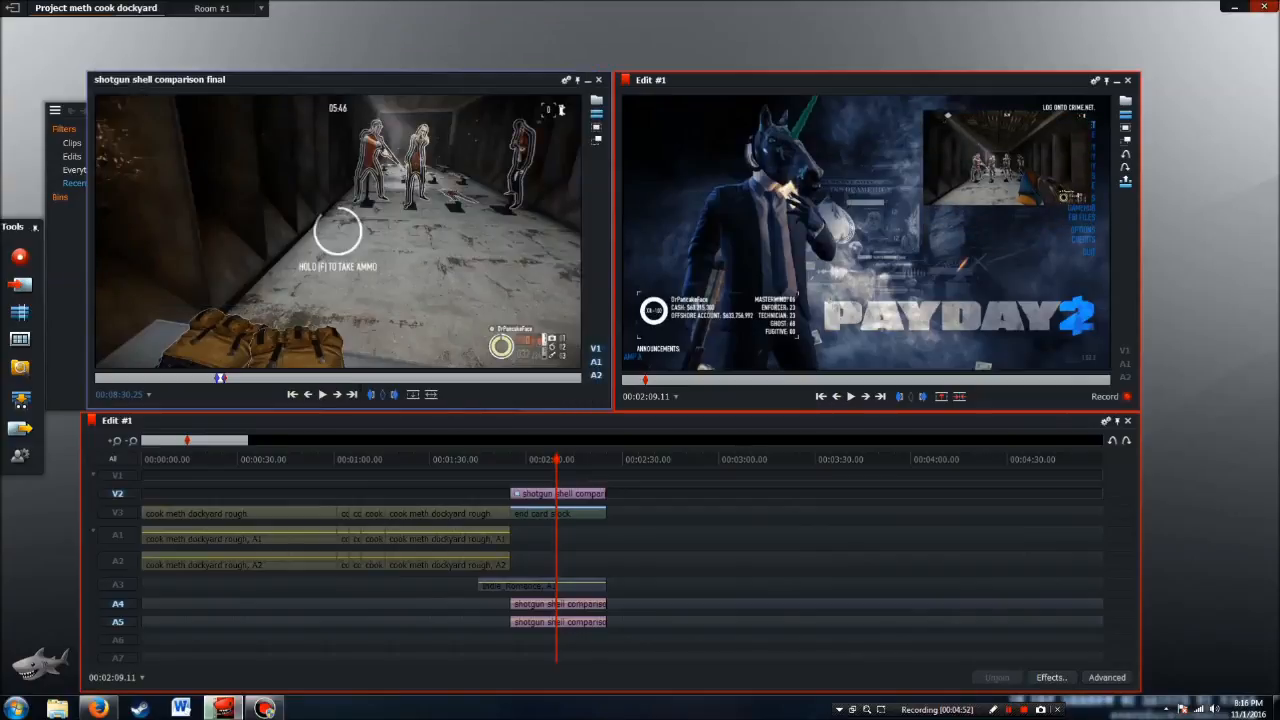
Return the playhead to the end card's start at 00:01:55.00 and leave only tracks V1, A6 and A7 enabled
left_click(820, 396)
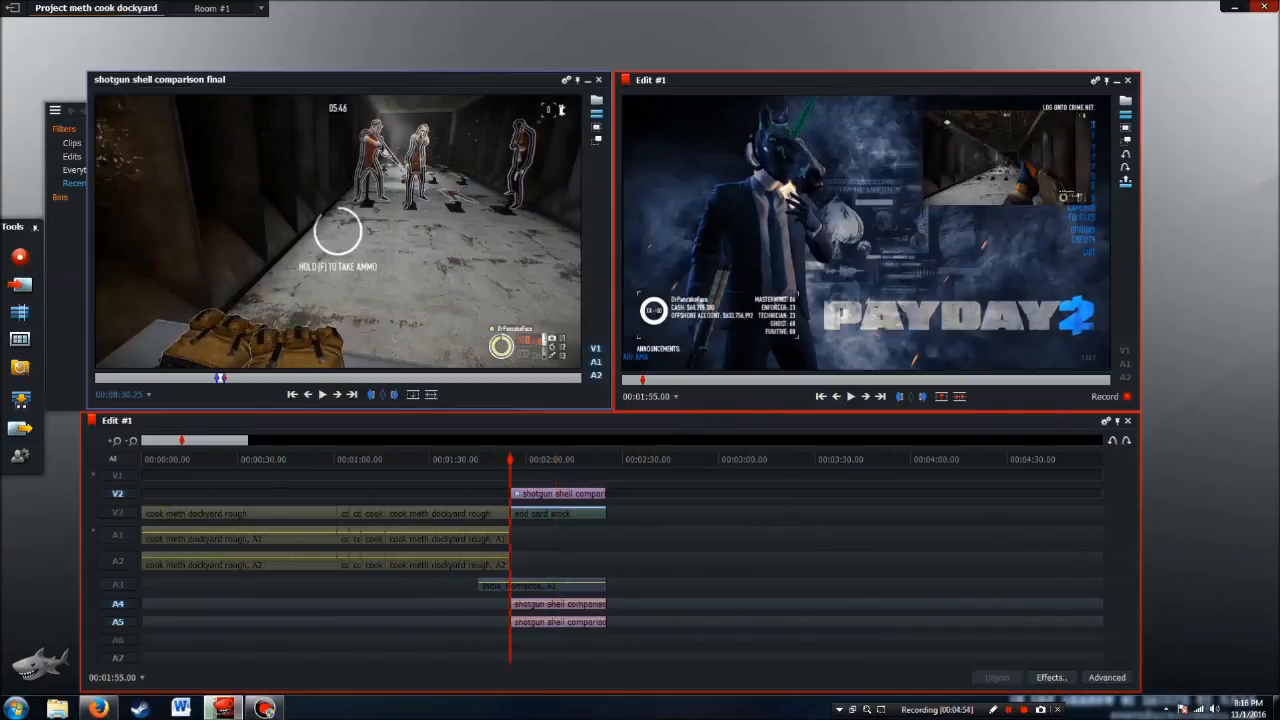
left_click(118, 658)
left_click(118, 640)
left_click(118, 622)
left_click(118, 604)
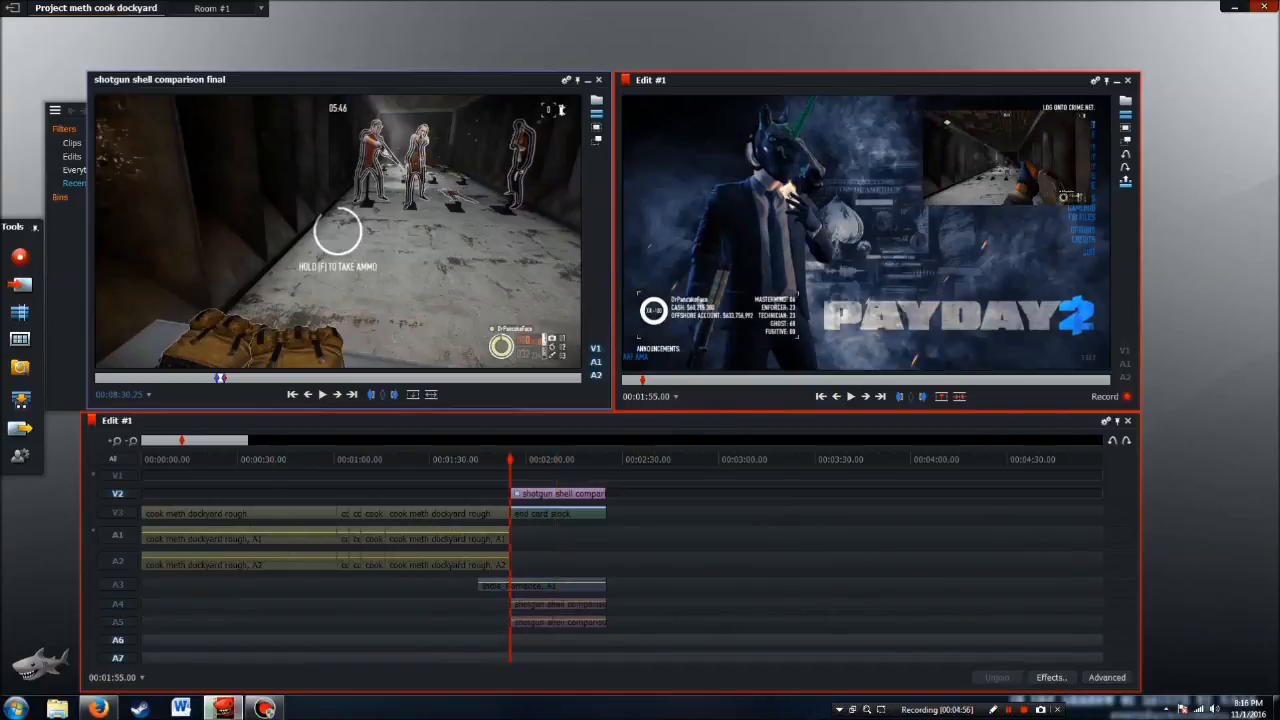
left_click(118, 493)
left_click(118, 475)
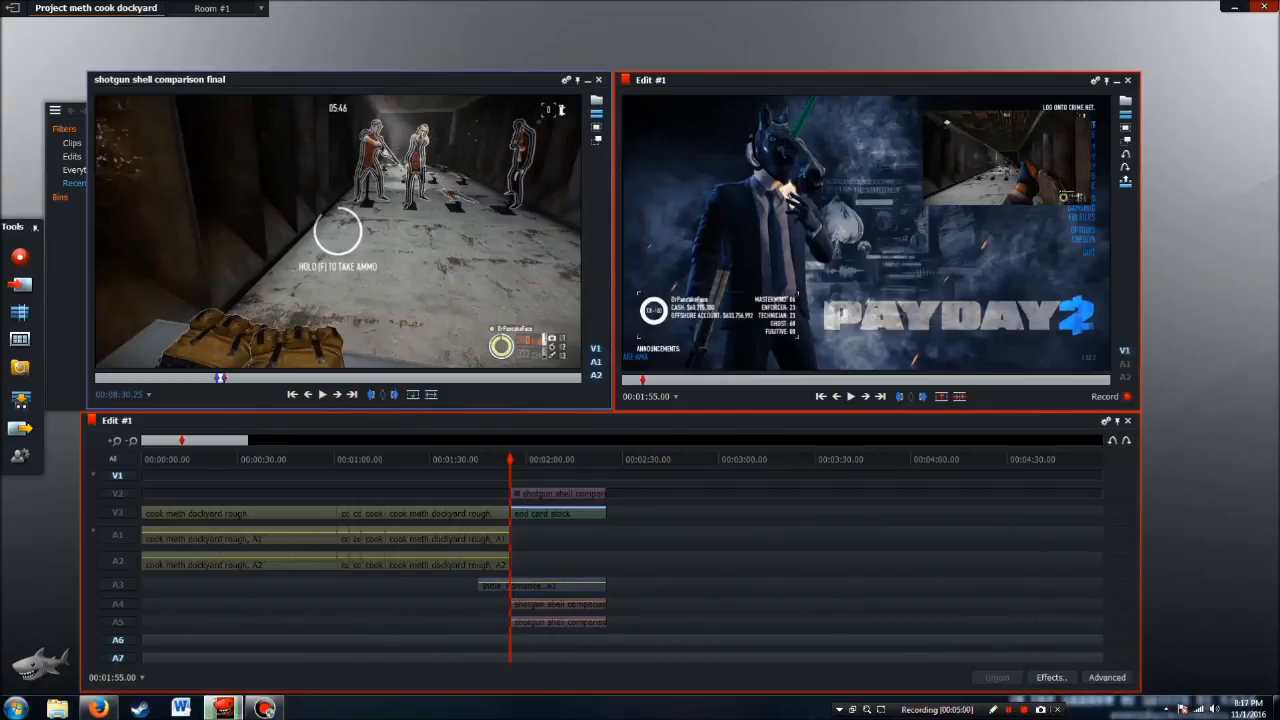
Close the shotgun shell clip, import how to get continental coins.mp4 and open it in the source viewer
left_click(599, 80)
key("ctrl+i")
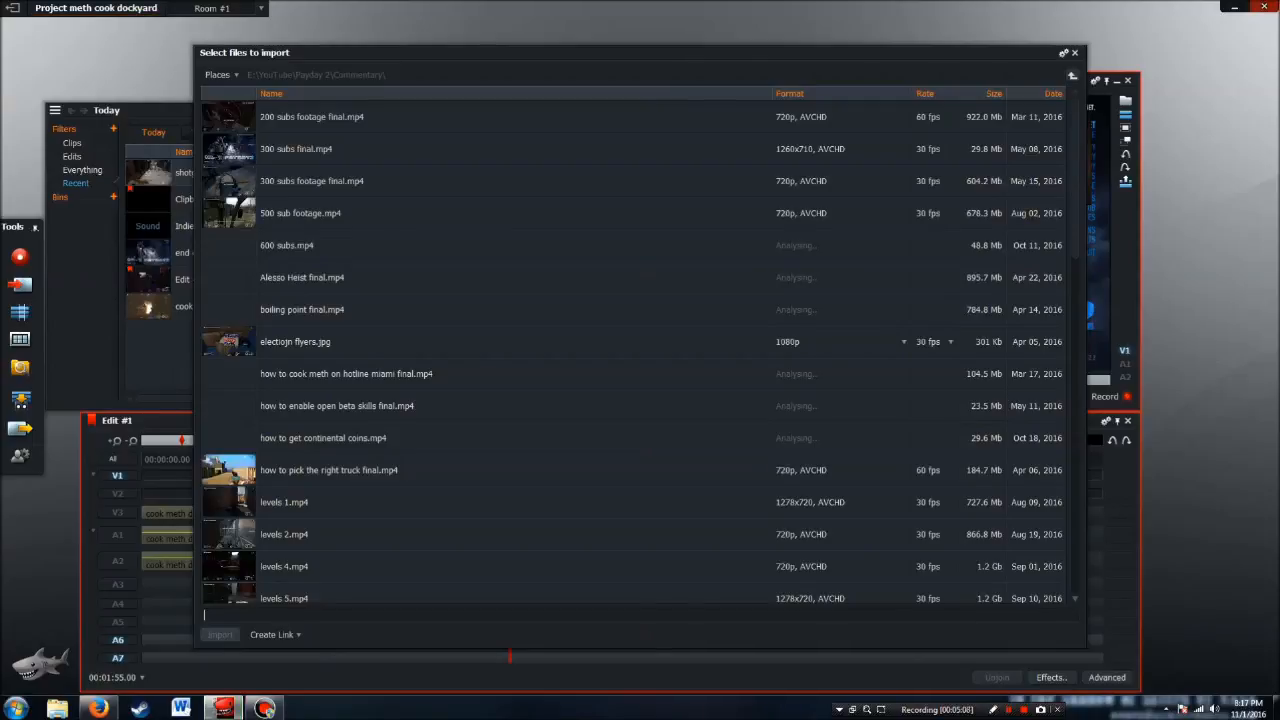
double_click(323, 438)
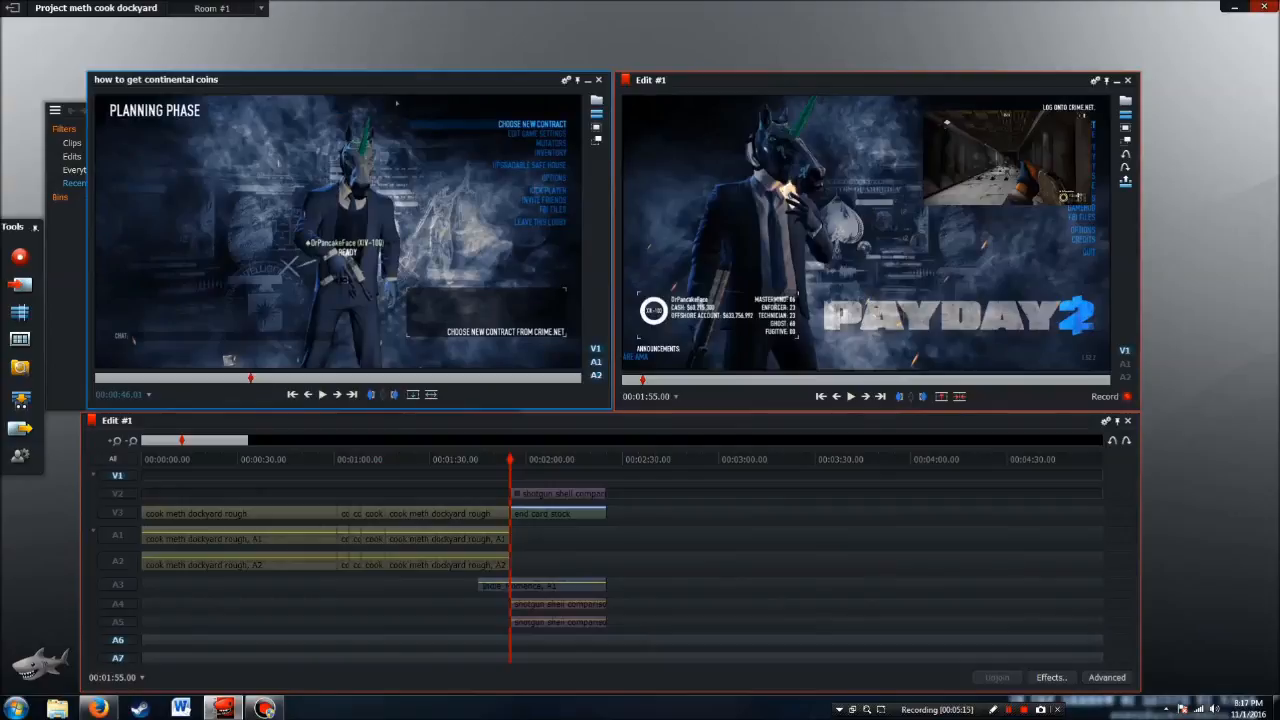
Mark a 30-second section of how to get continental coins, from 00:01:38.12 to 00:02:08.12
left_click_drag(250, 378, 385, 378)
left_click(428, 378)
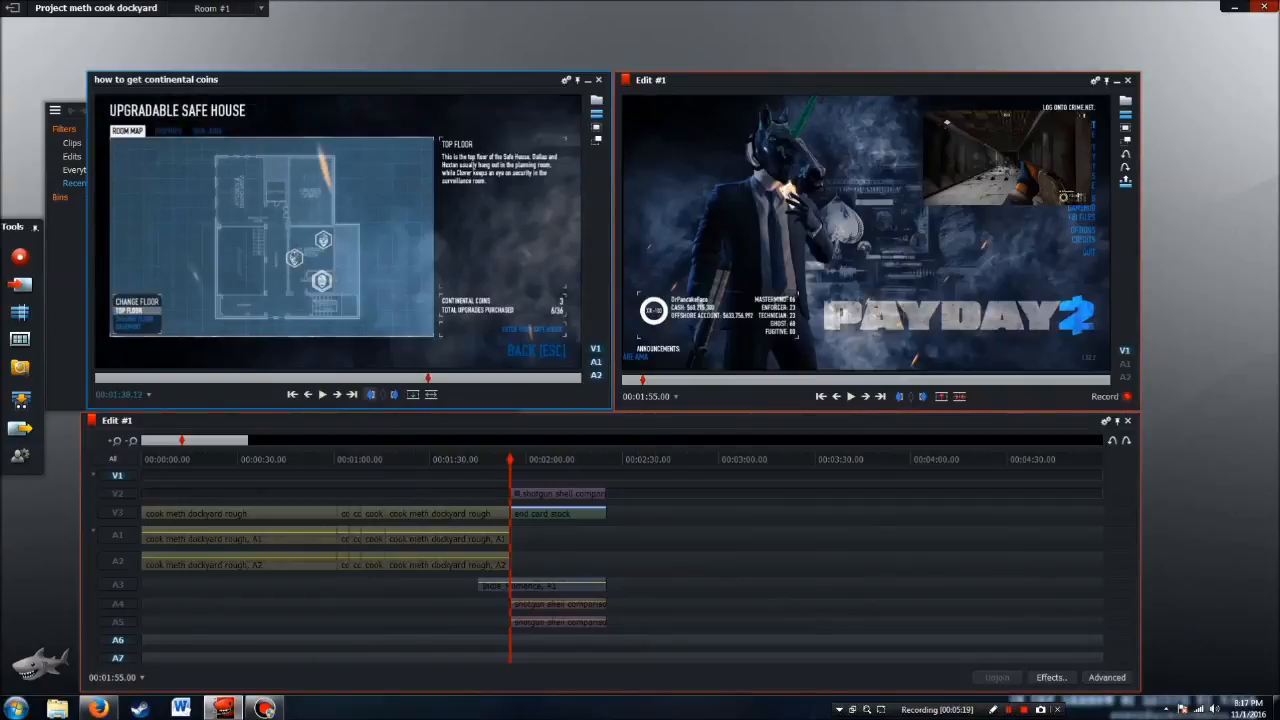
left_click(371, 394)
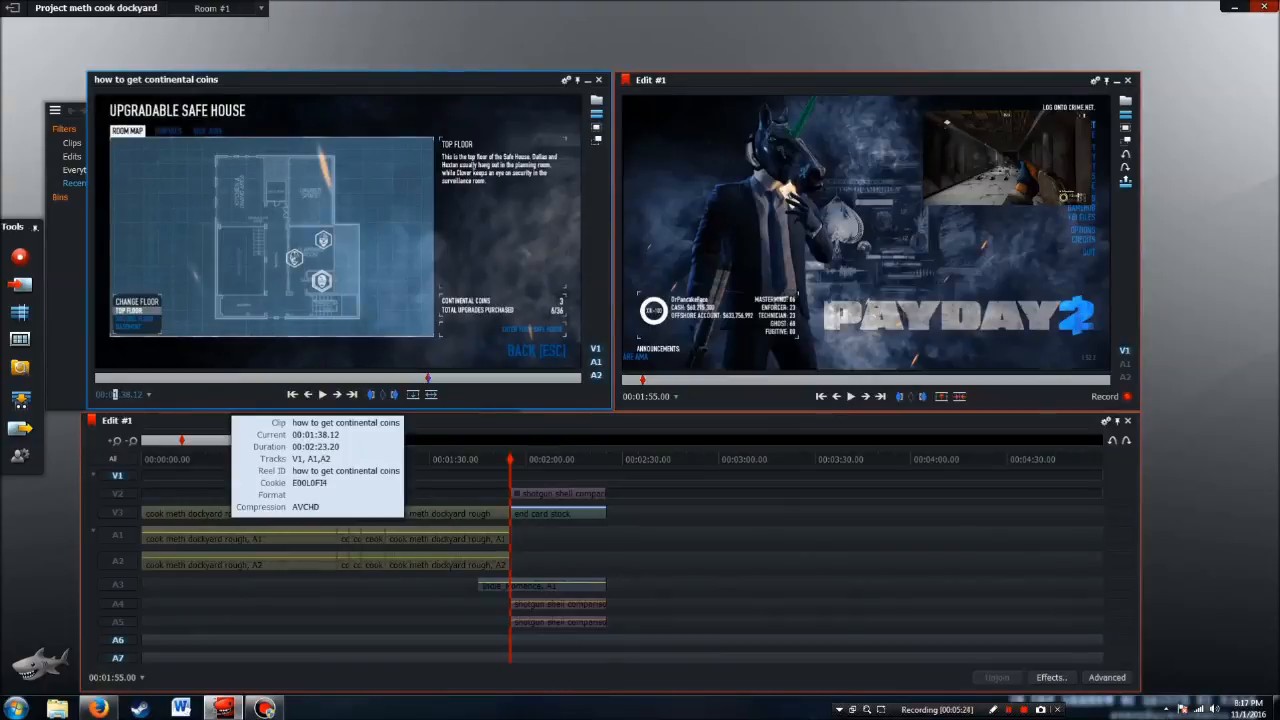
type("20")
key("Return")
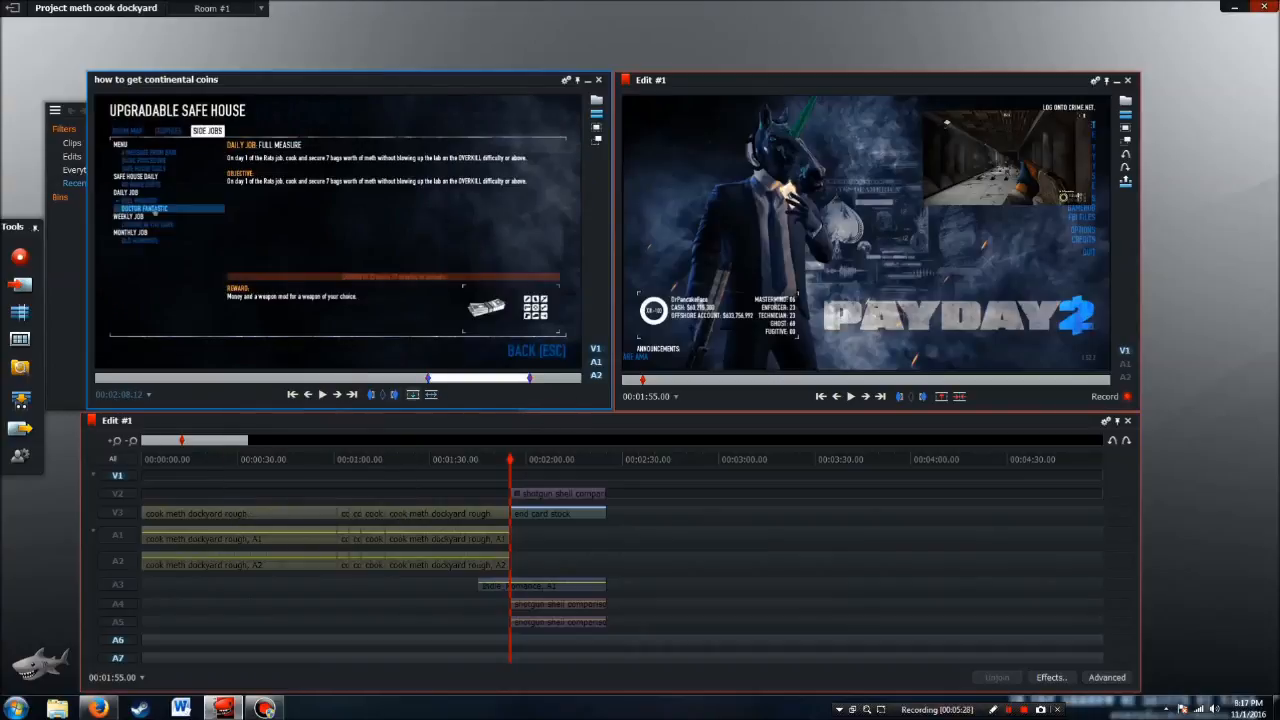
Insert the marked coins section at the end card's start on V1, A6 and A7, and apply the DVE Bottom-R preset to it
left_click(412, 394)
left_click_drag(606, 460, 569, 460)
left_click(1051, 677)
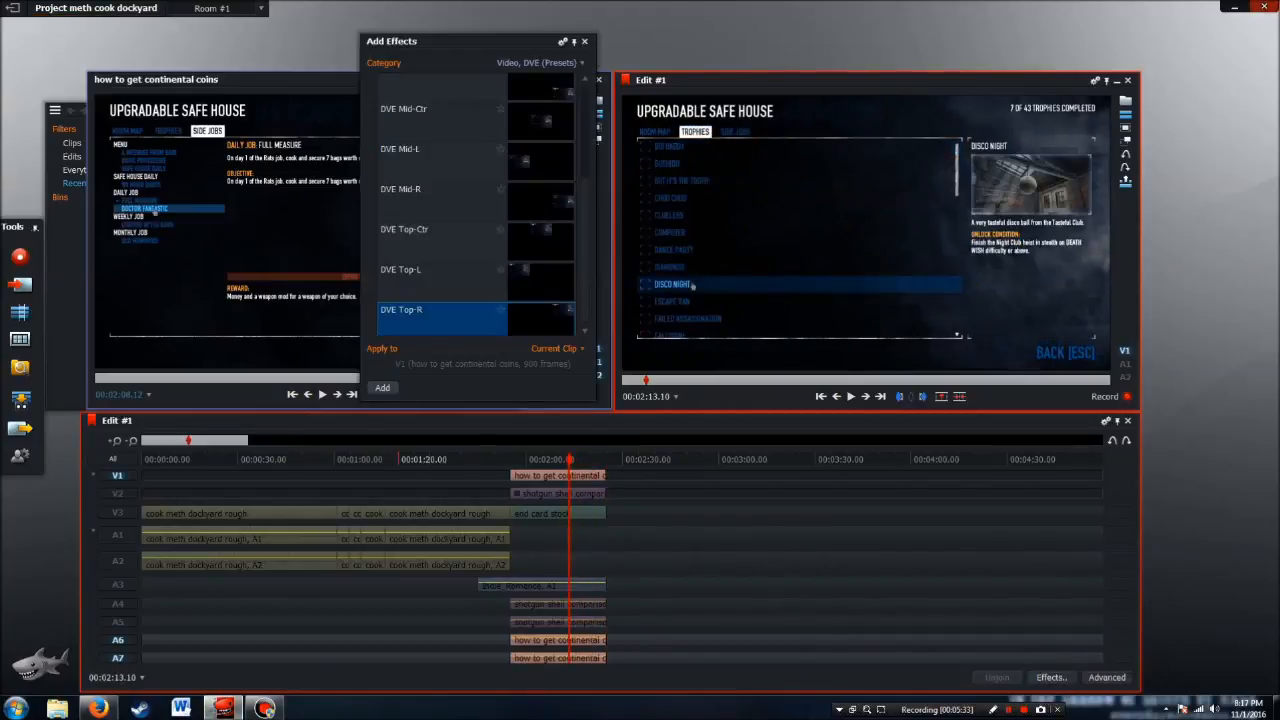
scroll(470, 208, "up", 2)
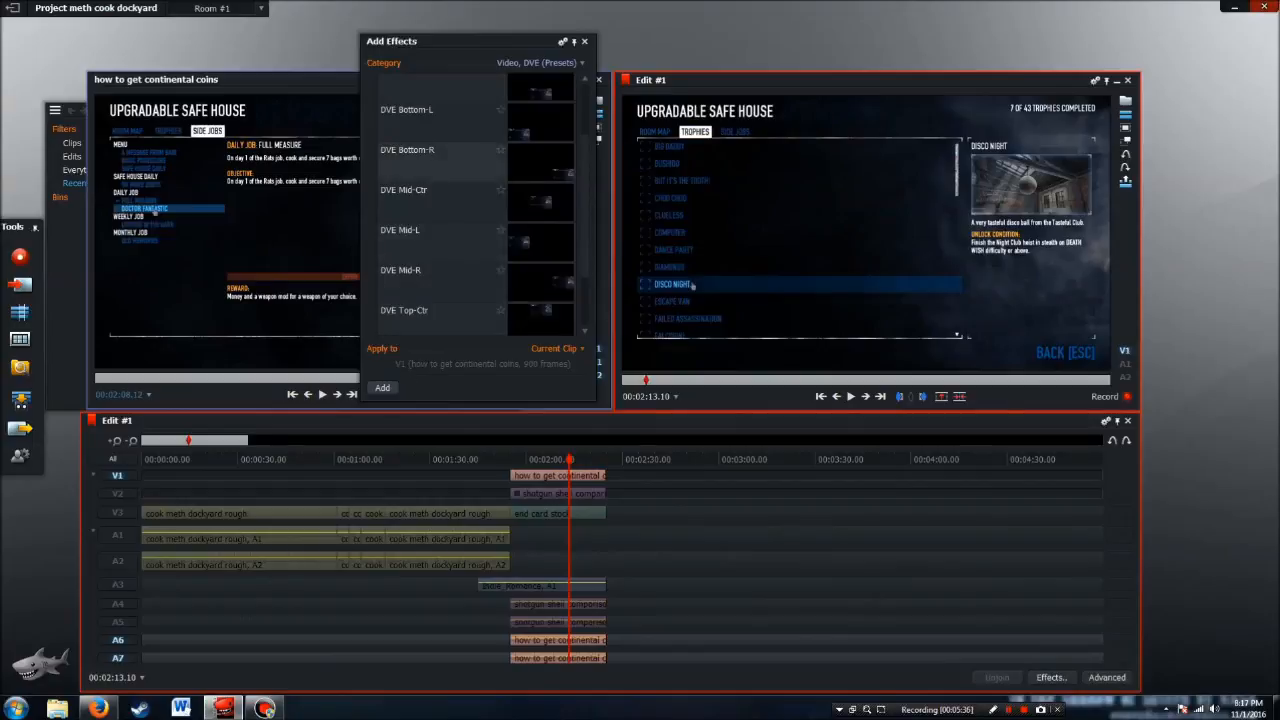
left_click(450, 162)
left_click(382, 388)
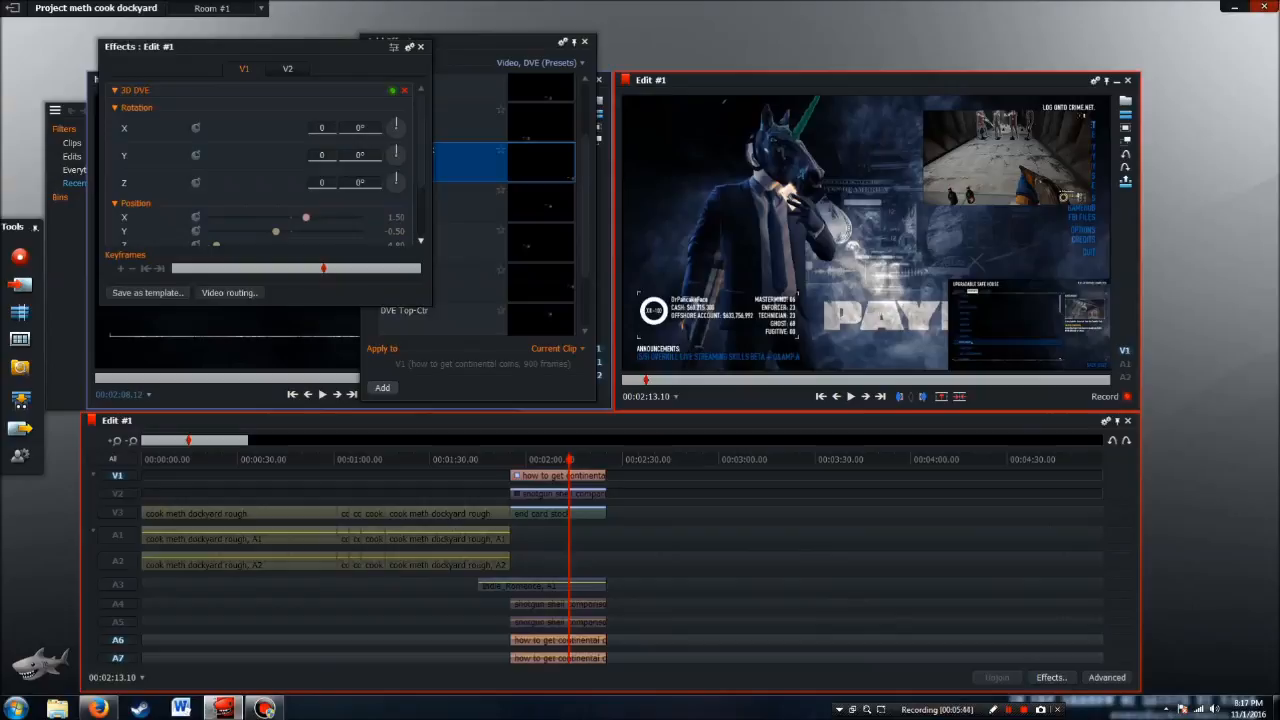
Move the coins inset to about X 1.35 and Y -0.34 in the 3D DVE position, and close the effect windows
left_click_drag(306, 217, 278, 231)
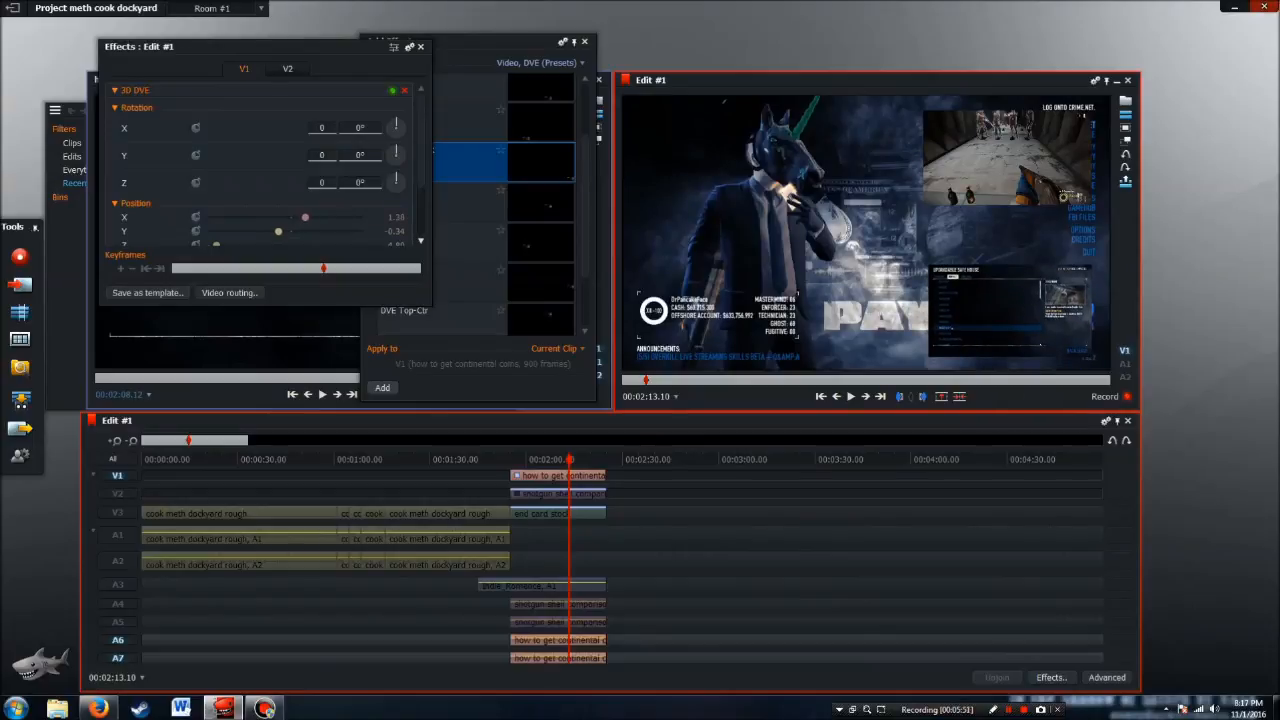
left_click(420, 46)
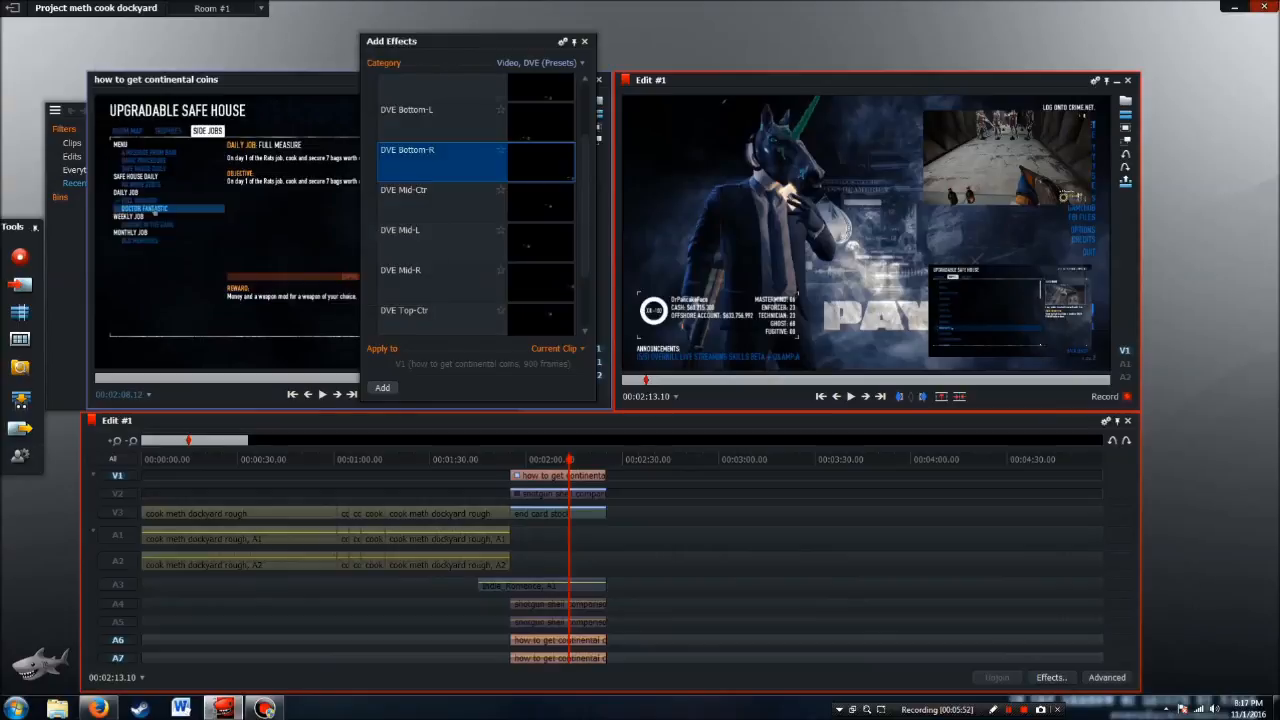
left_click(585, 42)
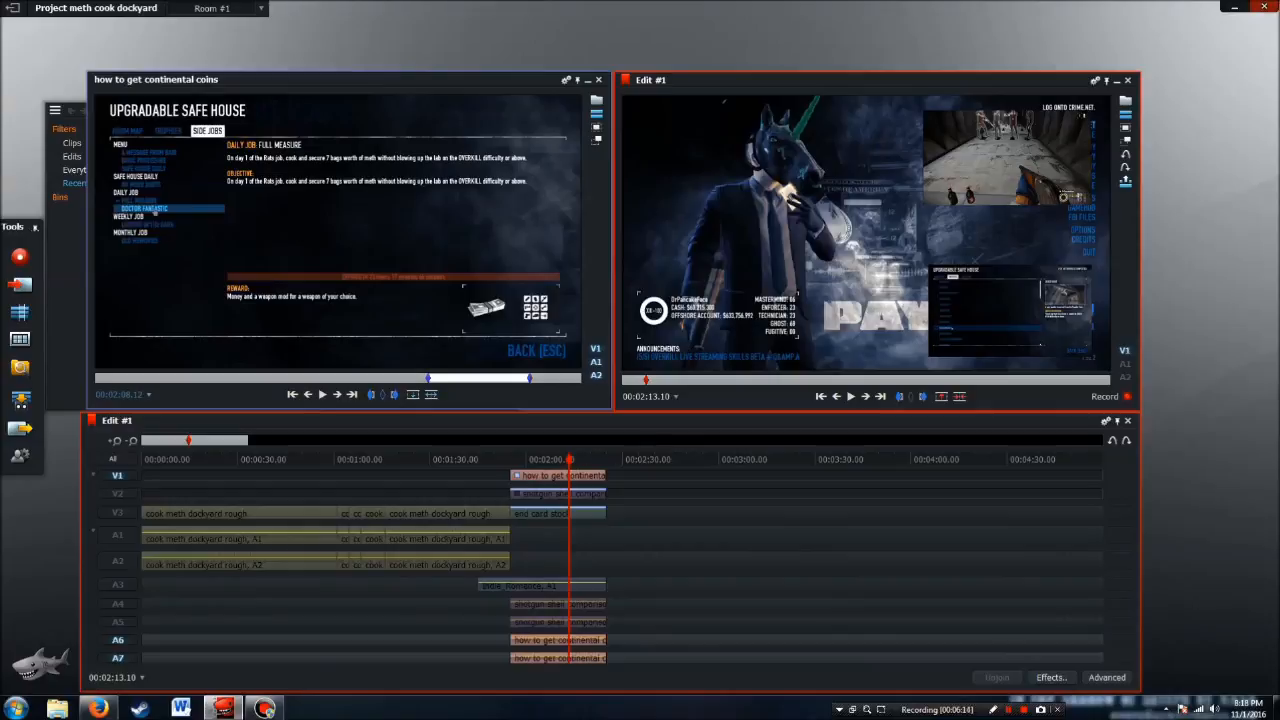
Keyframe the Indie_Romance music on A3 at 00:01:55.00 so its level is lower before that point and higher after it
left_click(820, 396)
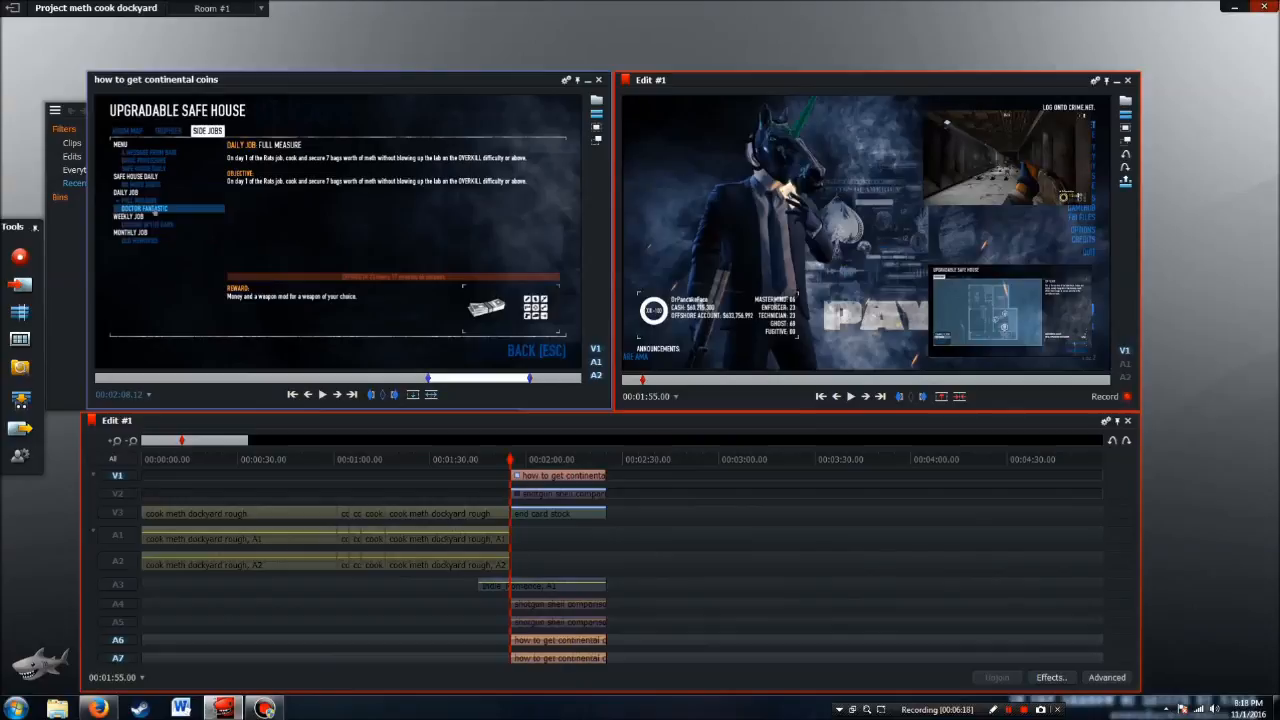
left_click_drag(800, 412, 800, 95)
left_click(115, 123)
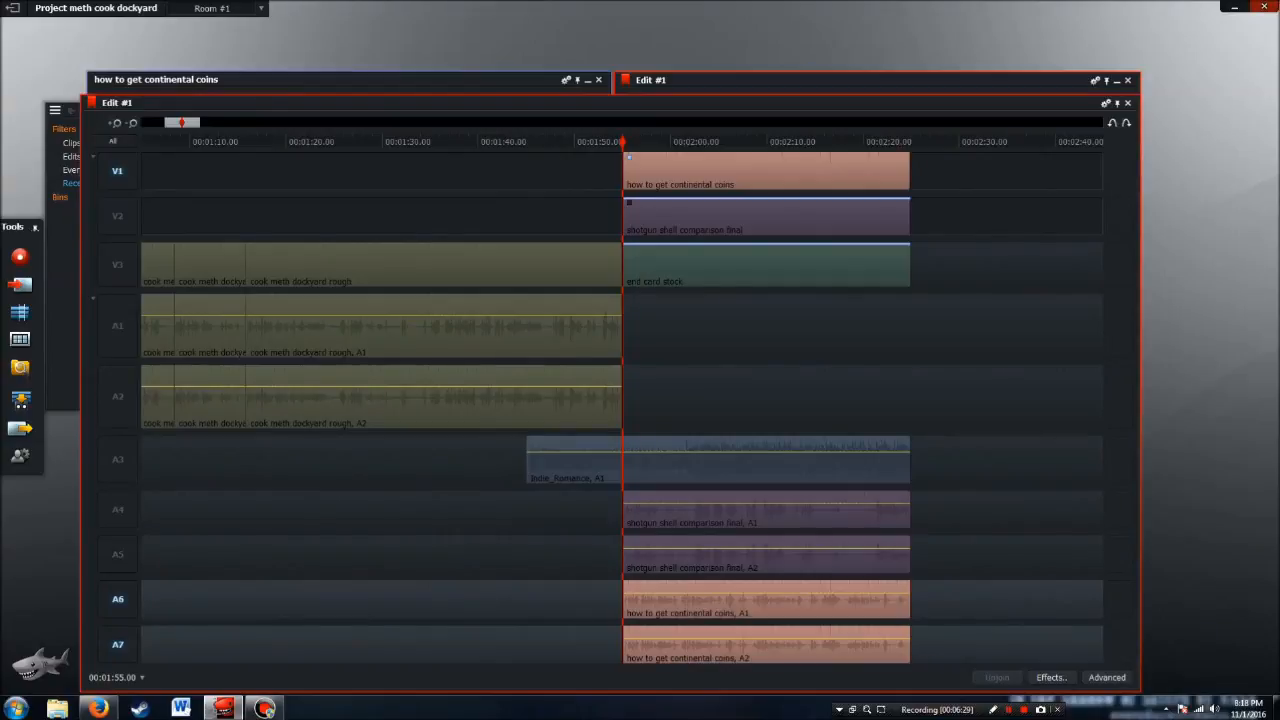
left_click_drag(625, 452, 625, 457)
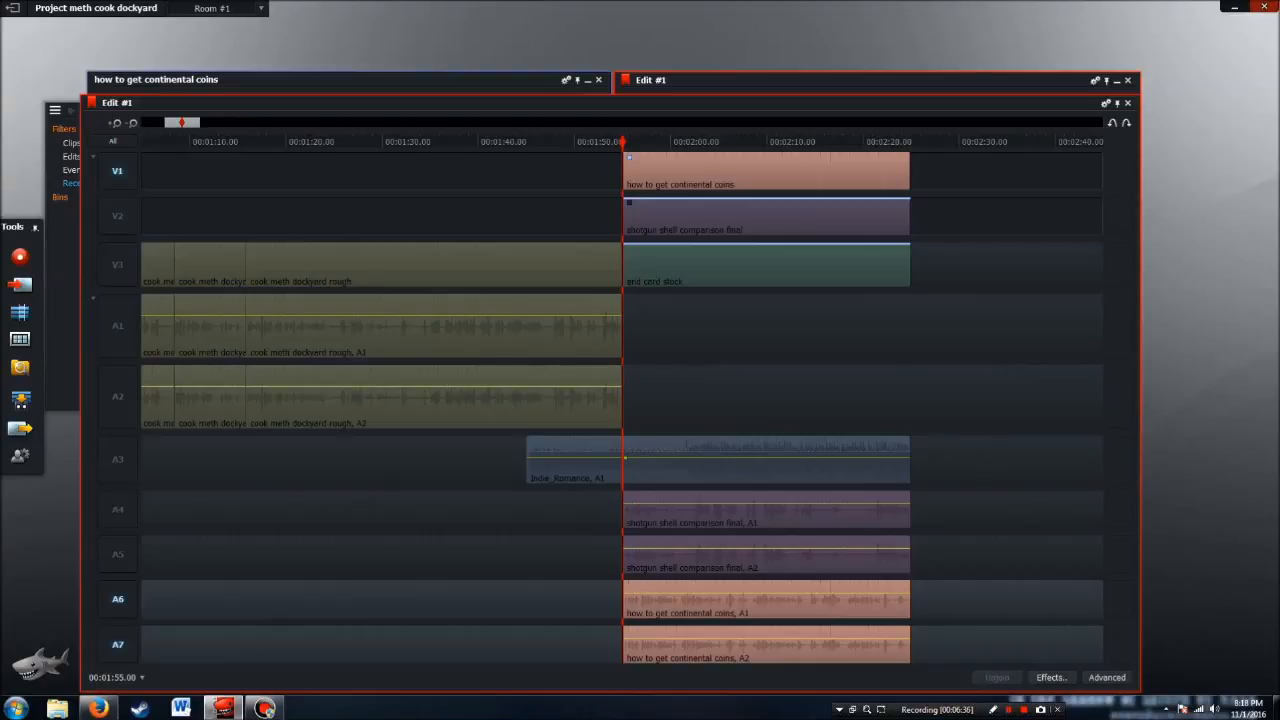
left_click_drag(625, 457, 625, 458)
left_click_drag(612, 106, 612, 414)
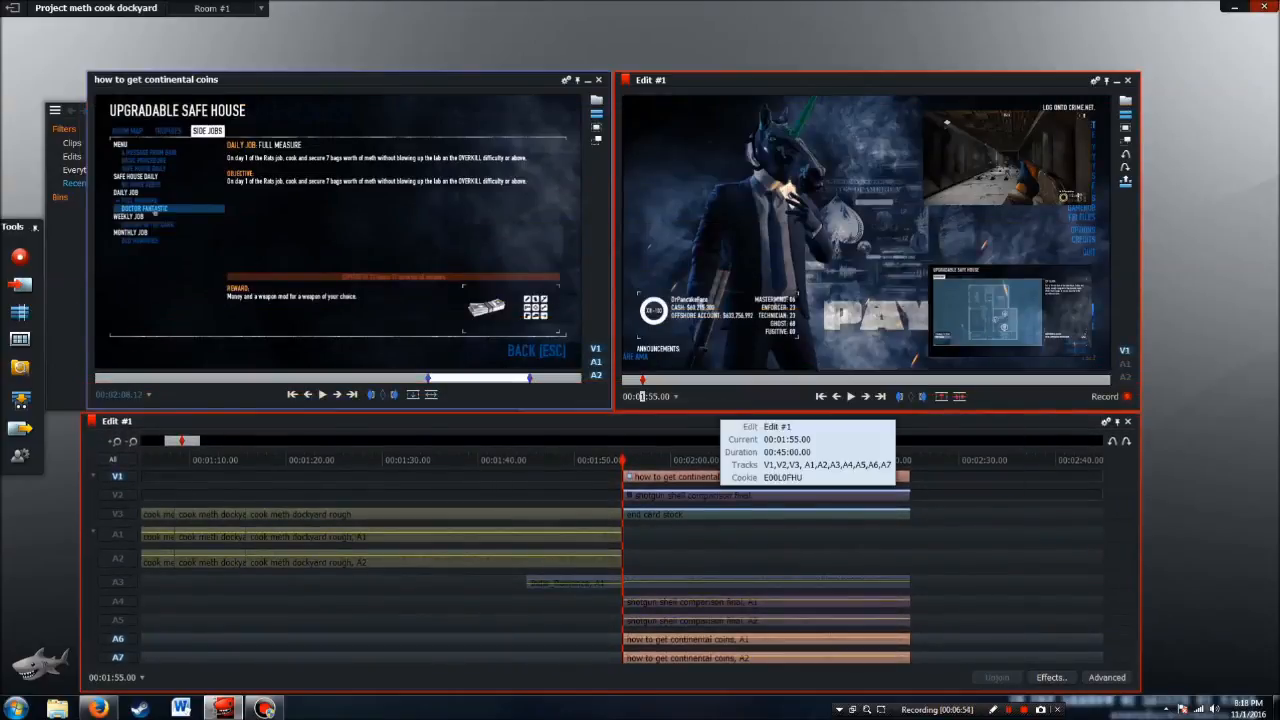
At 00:02:10.00, drop the shotgun shell audio on A4 and A5 after that point and the continental coins audio on A6 and A7 before it
type("2:10")
key("Return")
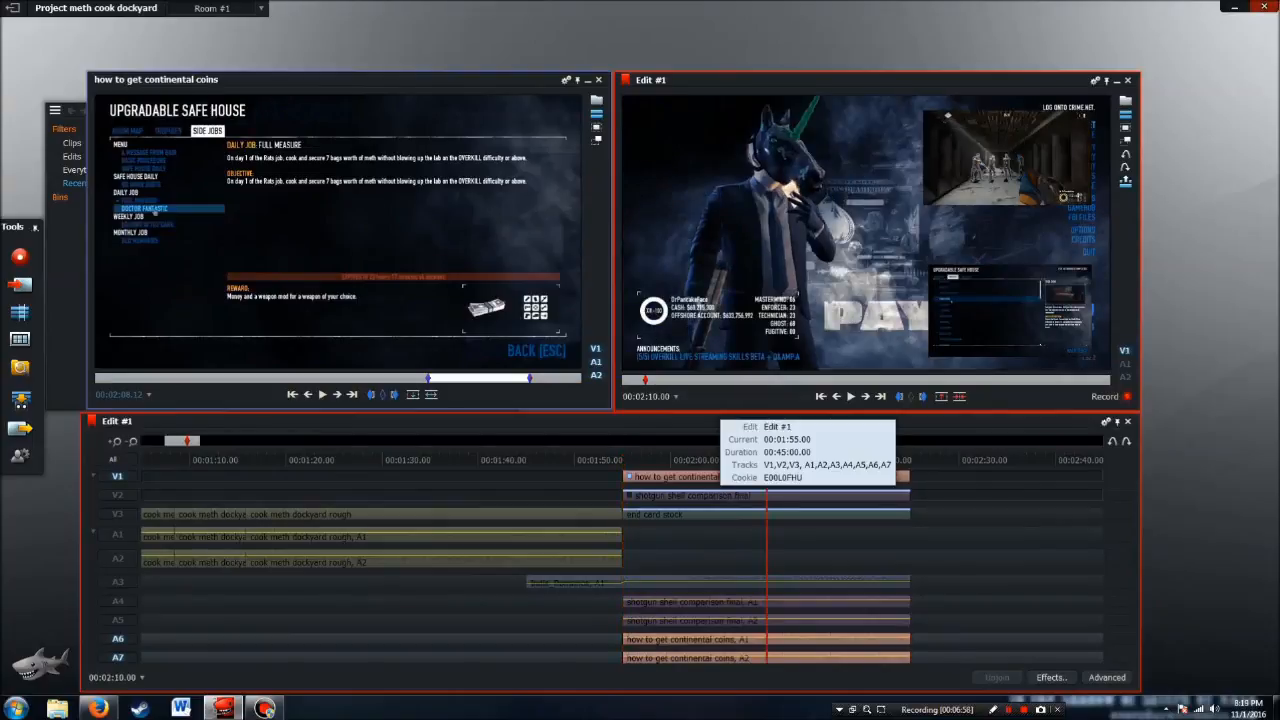
left_click_drag(700, 413, 700, 82)
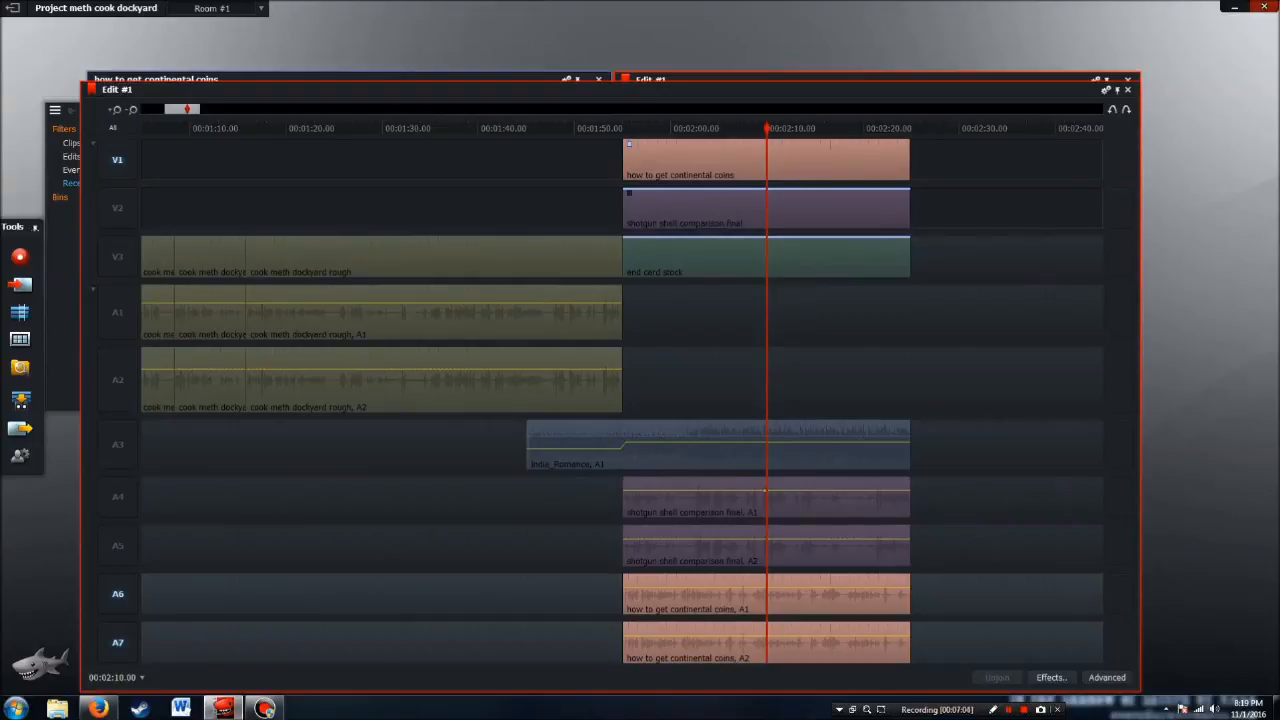
left_click_drag(767, 491, 768, 513)
left_click_drag(767, 540, 768, 557)
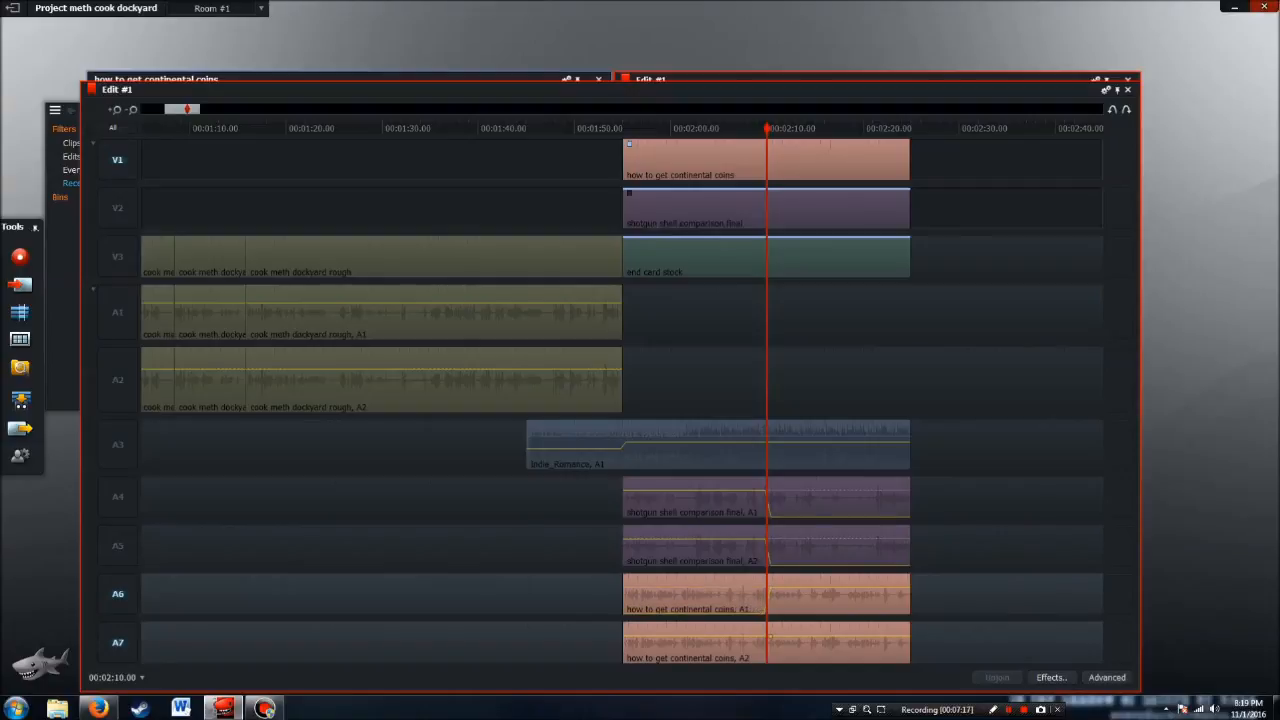
left_click_drag(767, 636, 767, 662)
left_click_drag(690, 83, 690, 414)
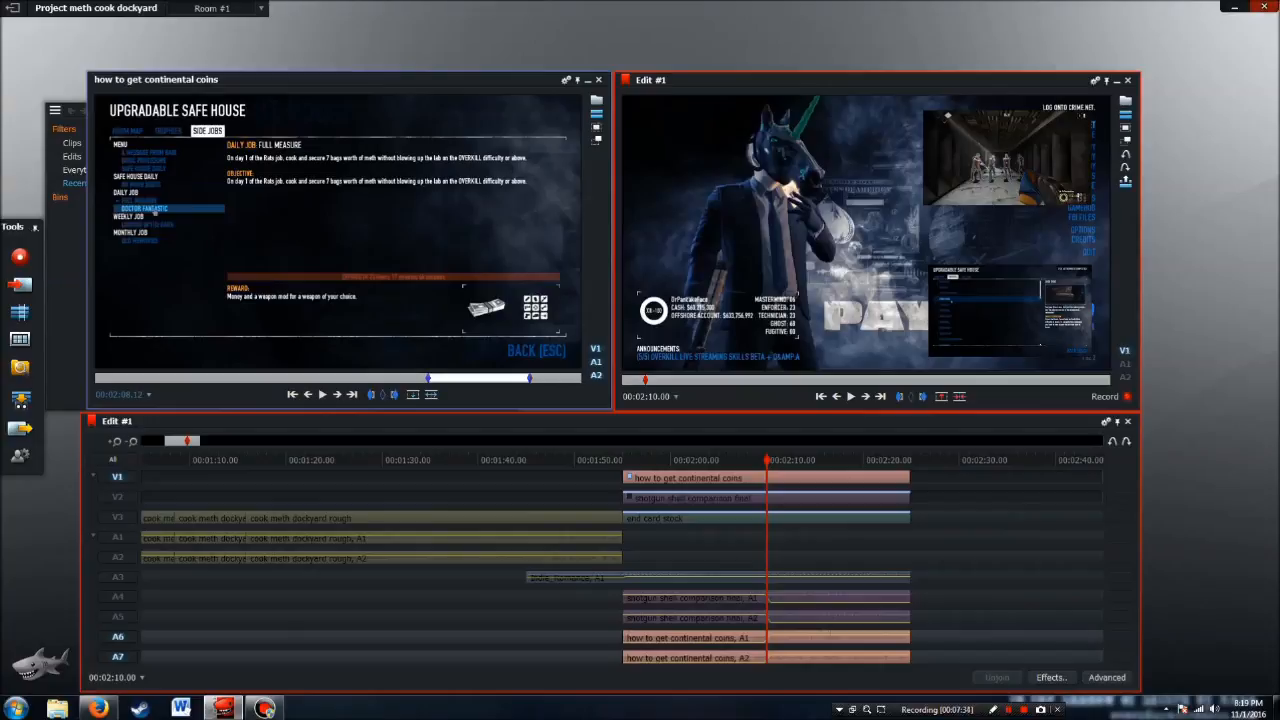
Play back the music transition from about 00:01:43 and the audio switch between the two insets around 00:02:10
left_click_drag(767, 460, 514, 460)
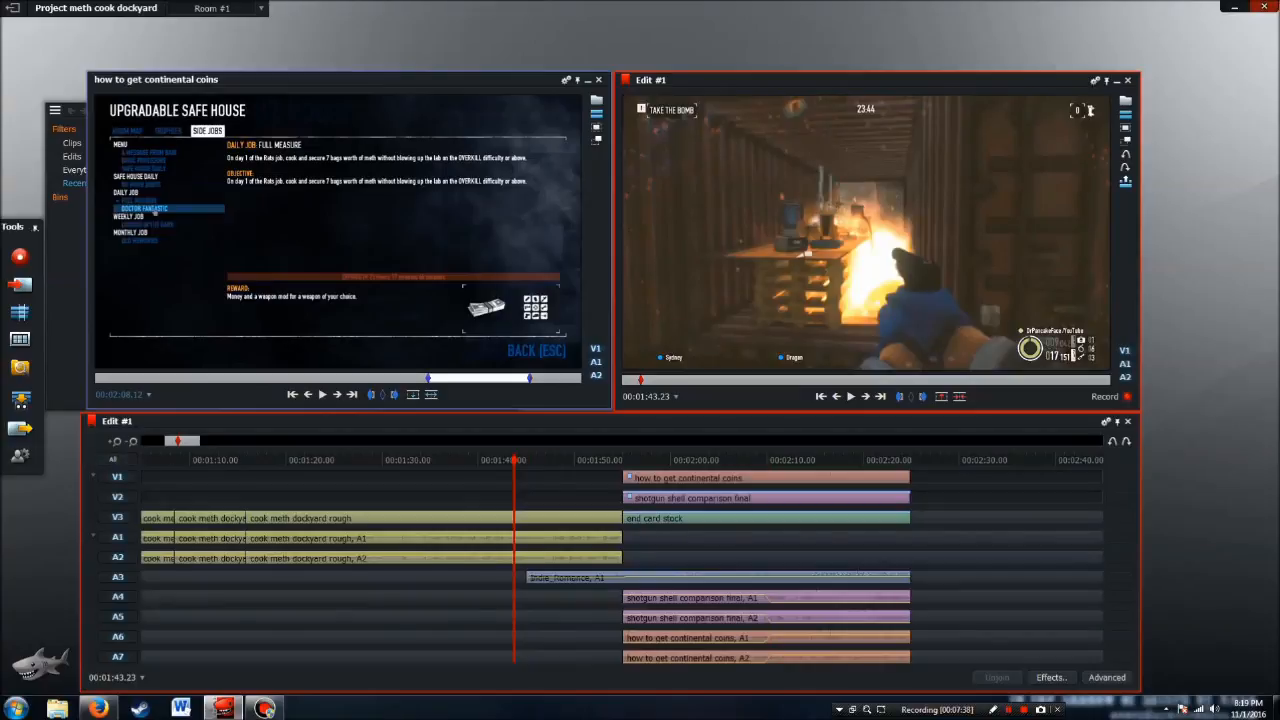
left_click(850, 396)
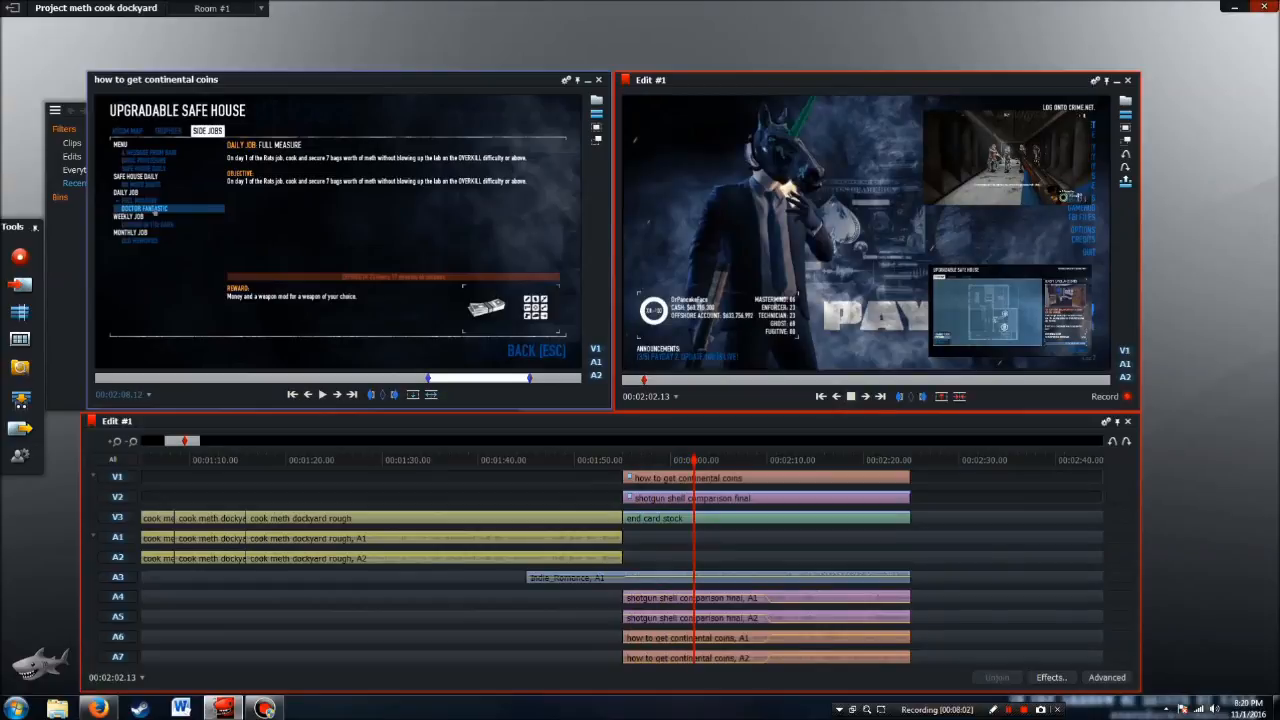
left_click(851, 396)
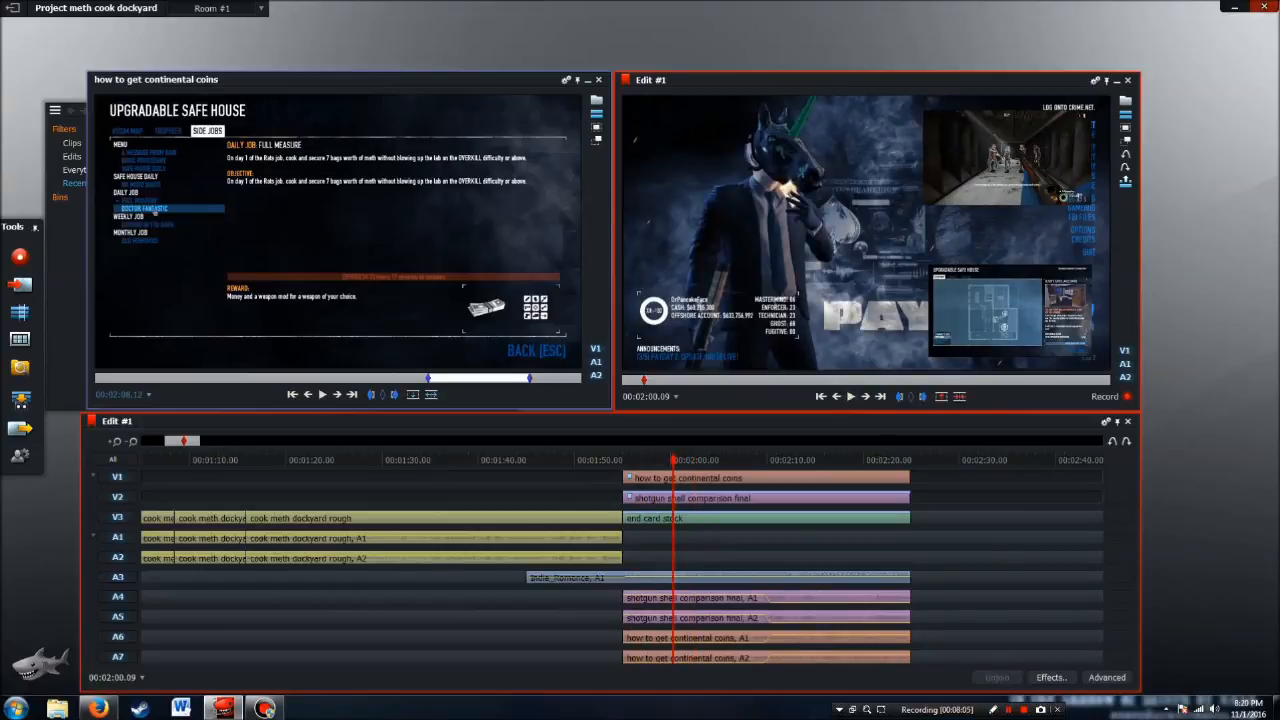
left_click_drag(673, 460, 745, 460)
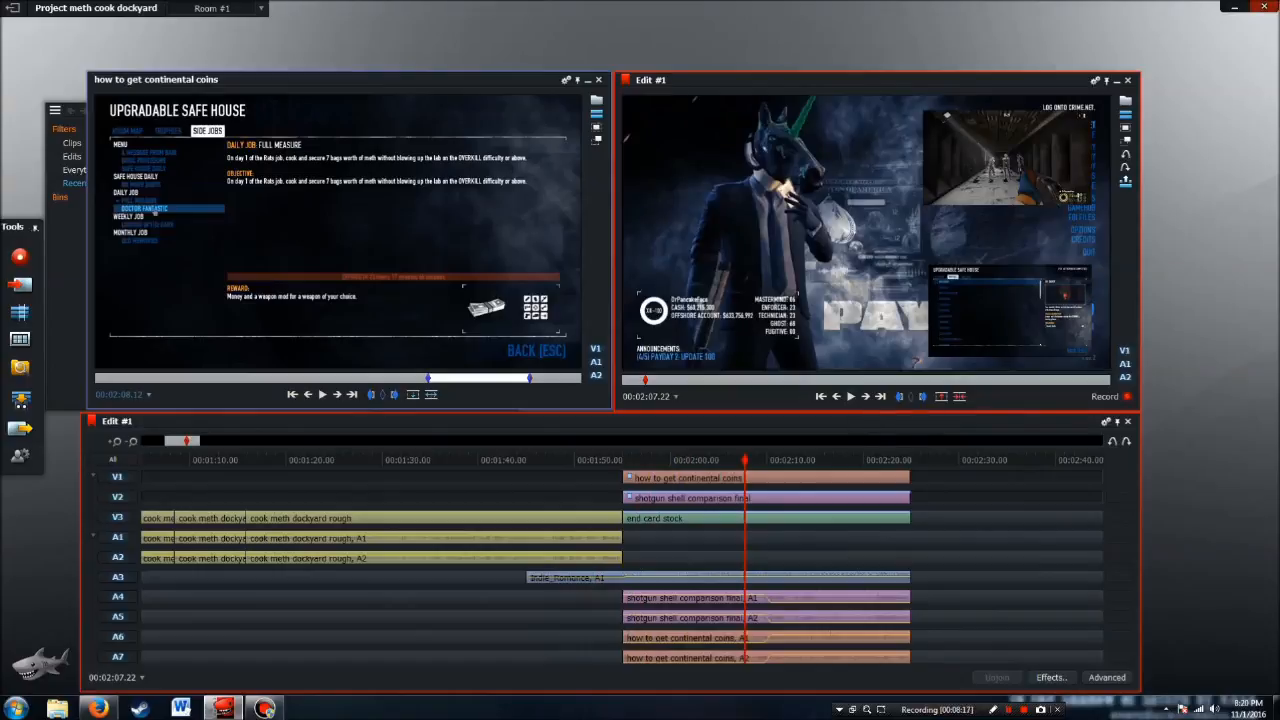
key("space")
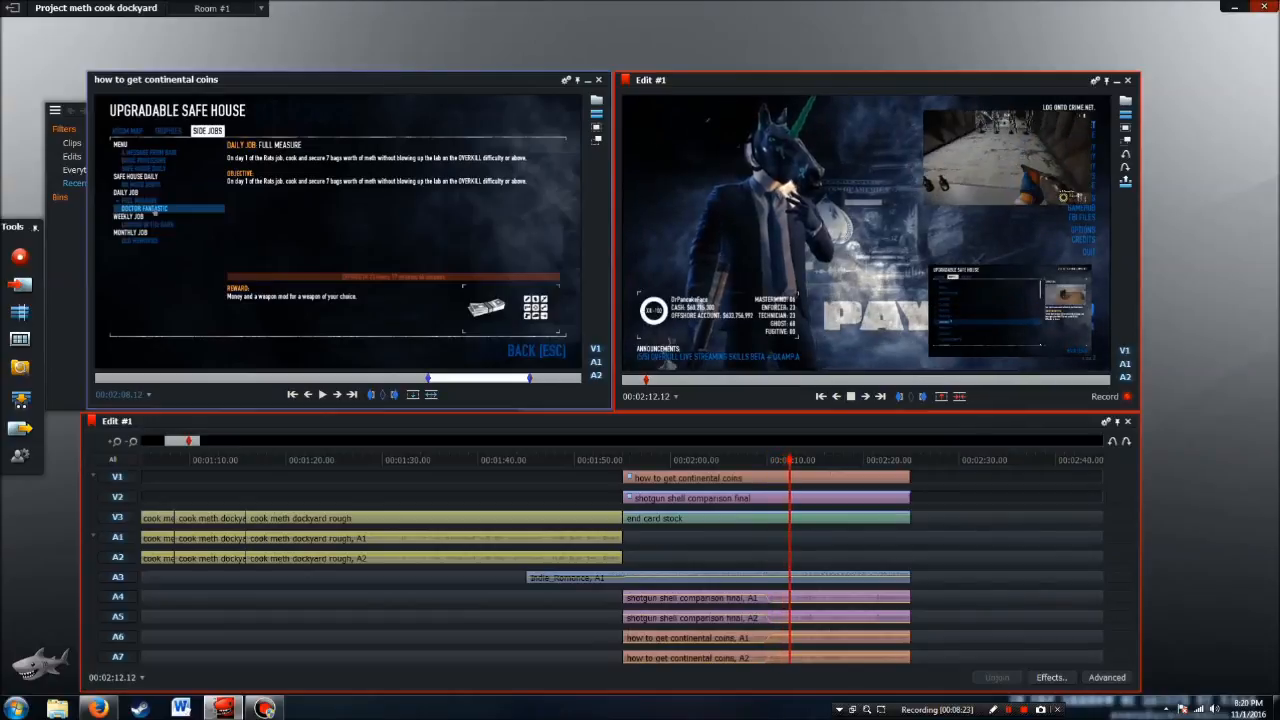
left_click(851, 396)
Mark the empty stretch from 00:02:25.00 to the edit's end at 00:45:00.00 and delete it, closing the gap
left_click(880, 396)
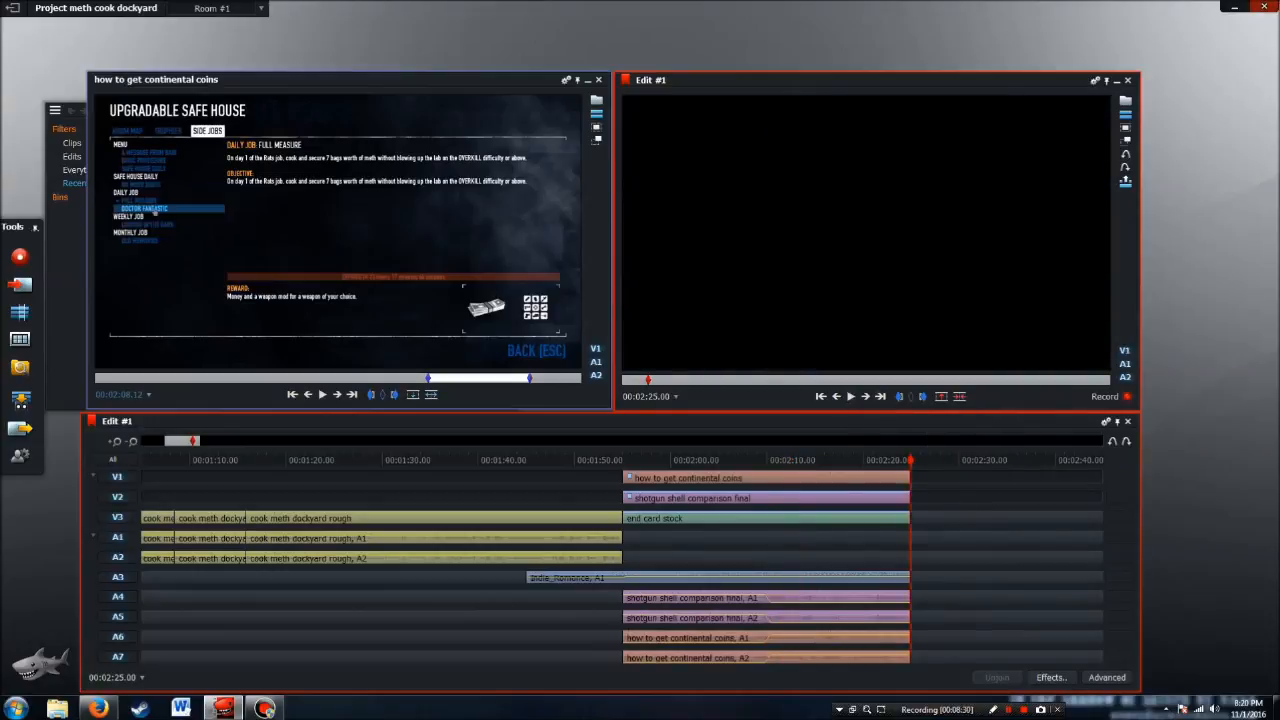
left_click(131, 441)
left_click(131, 441)
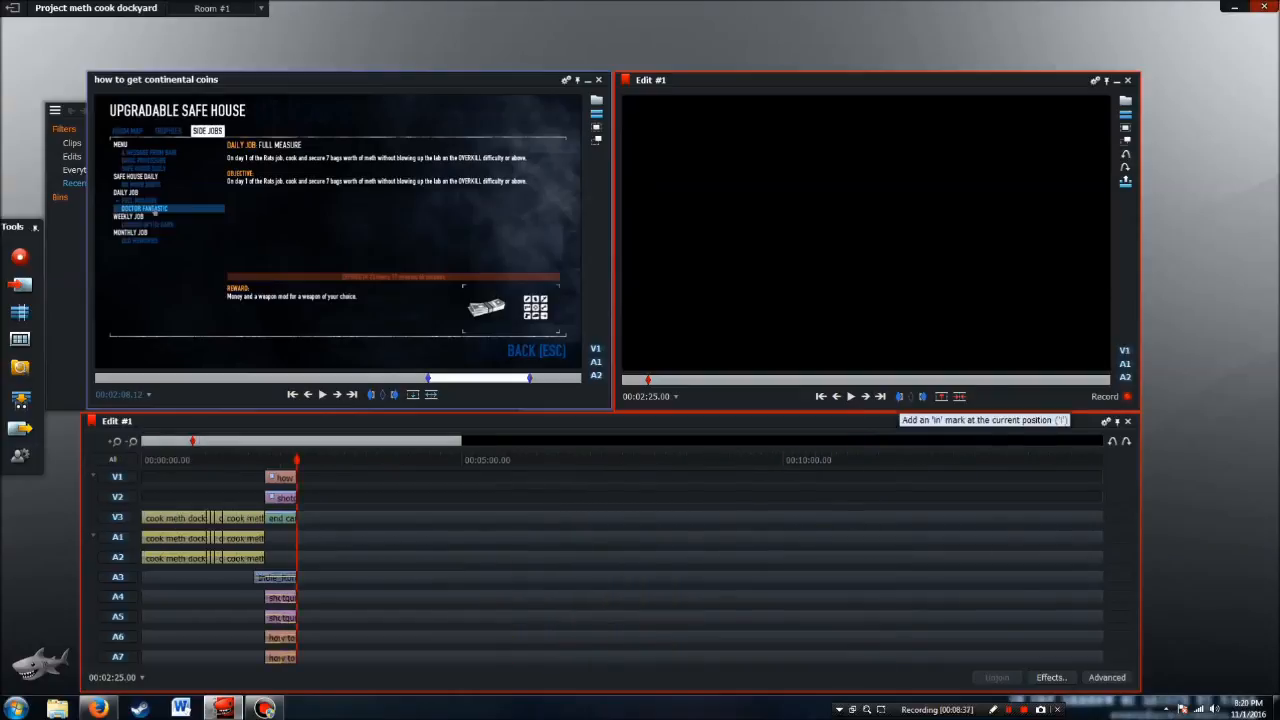
left_click(899, 396)
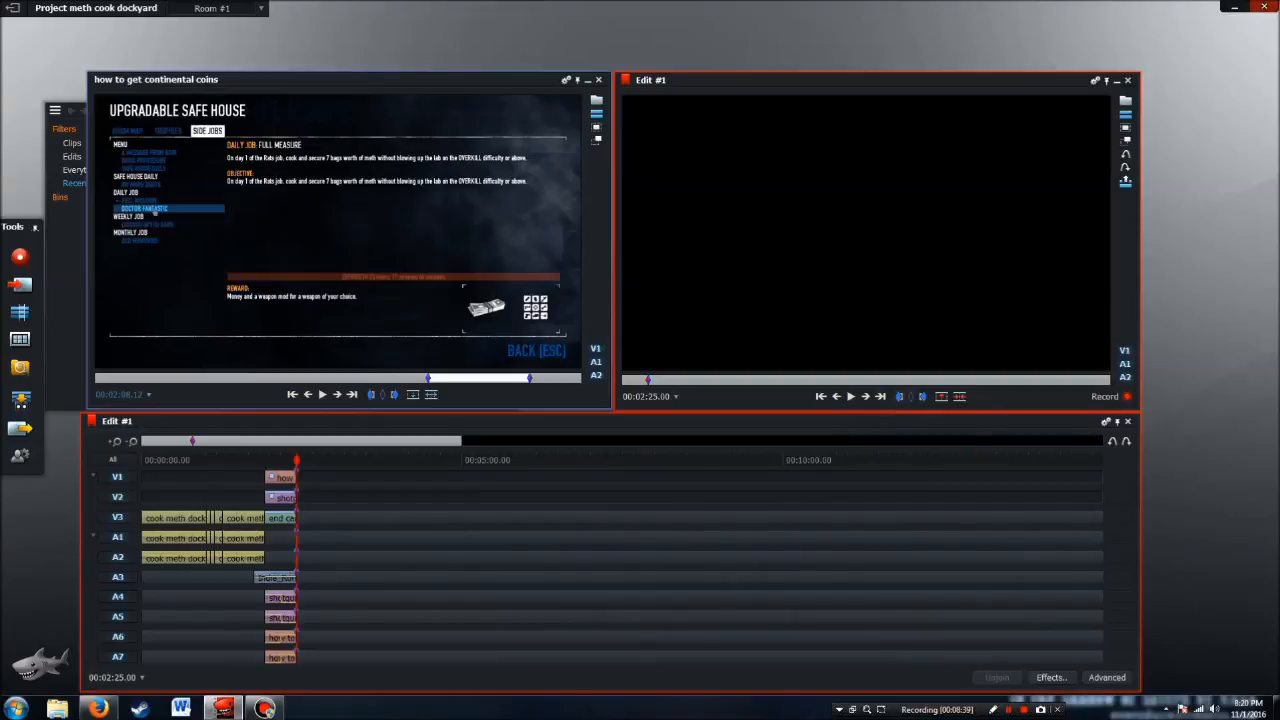
left_click(880, 396)
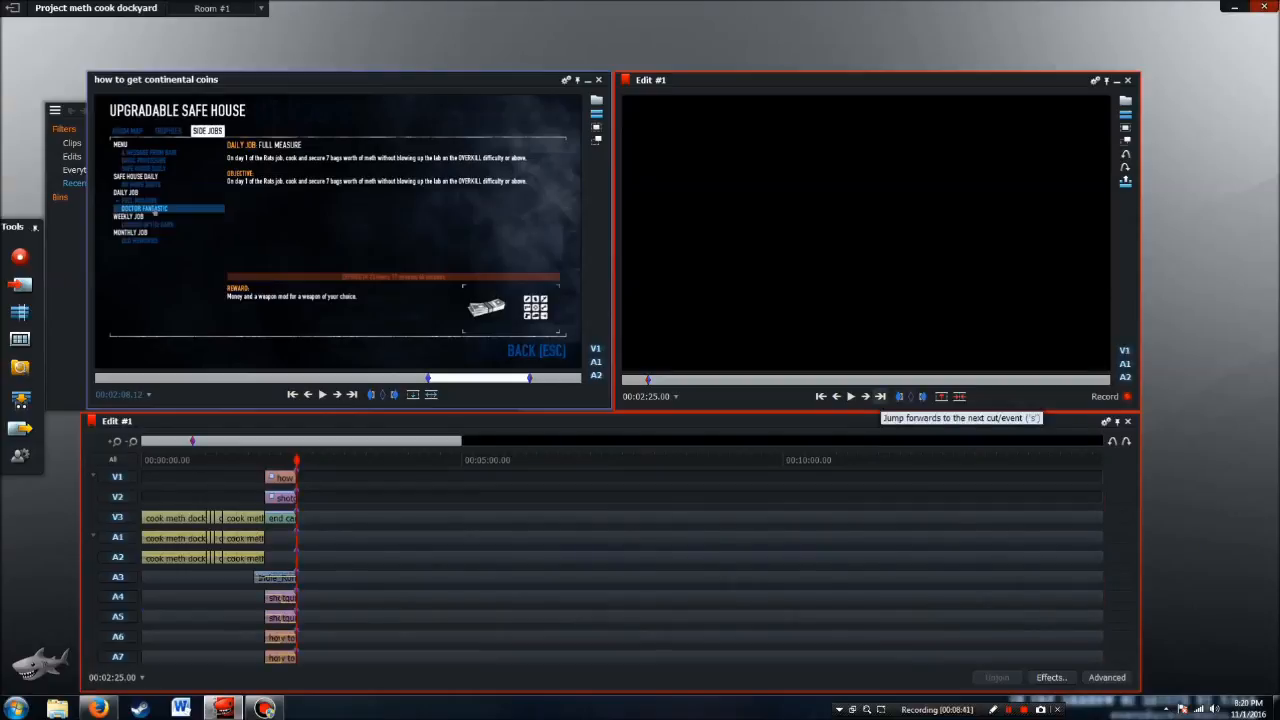
left_click(922, 396)
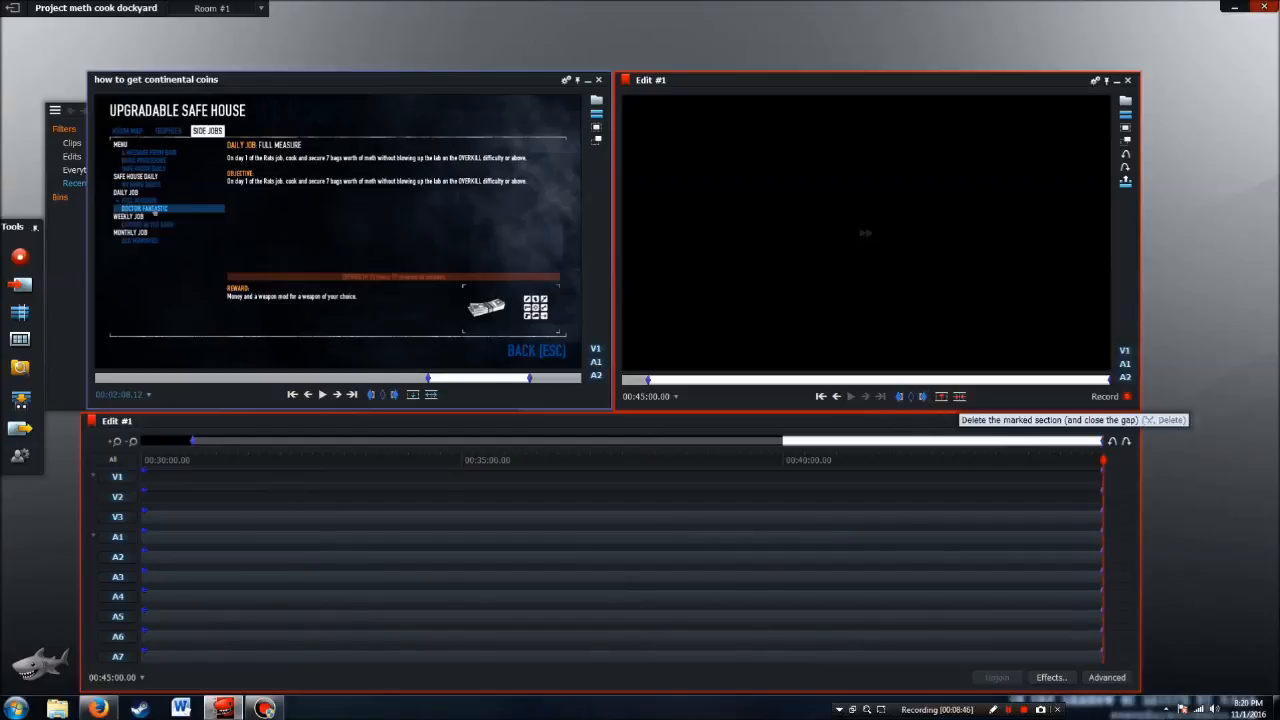
left_click(941, 397)
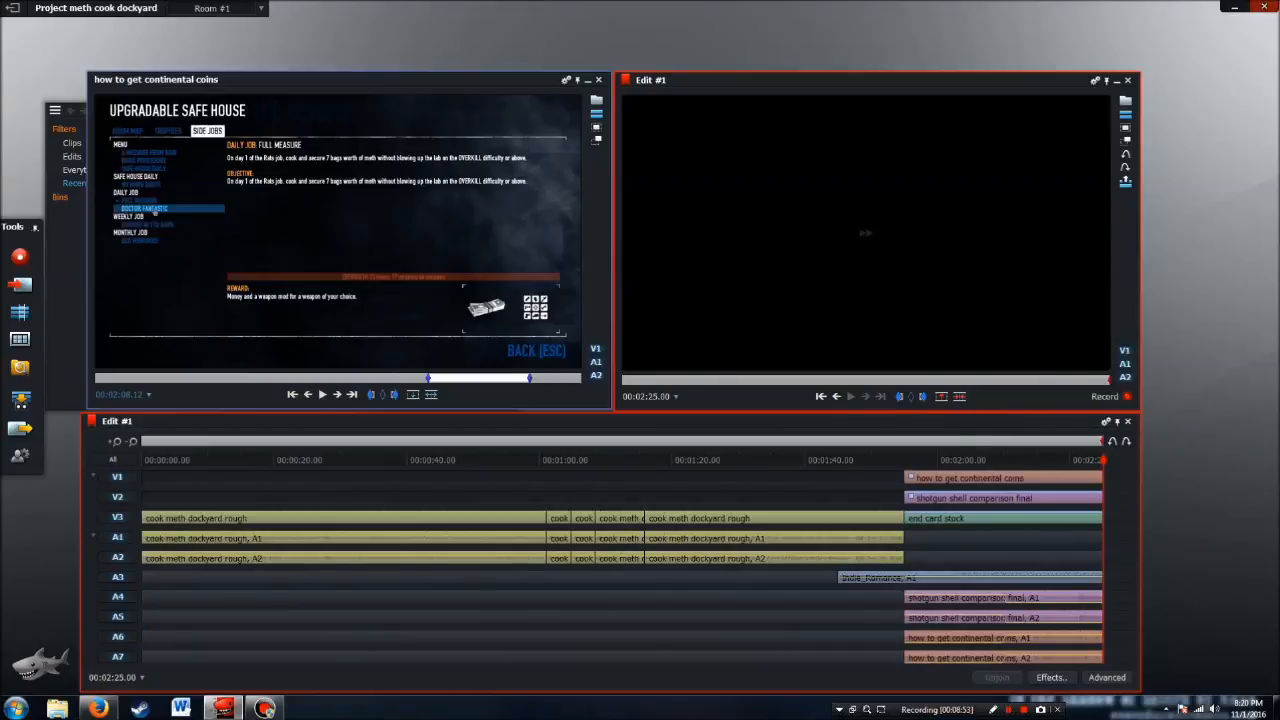
Review the trimmed edit at points in the end card section and the last part of the gameplay
left_click(953, 460)
left_click(869, 460)
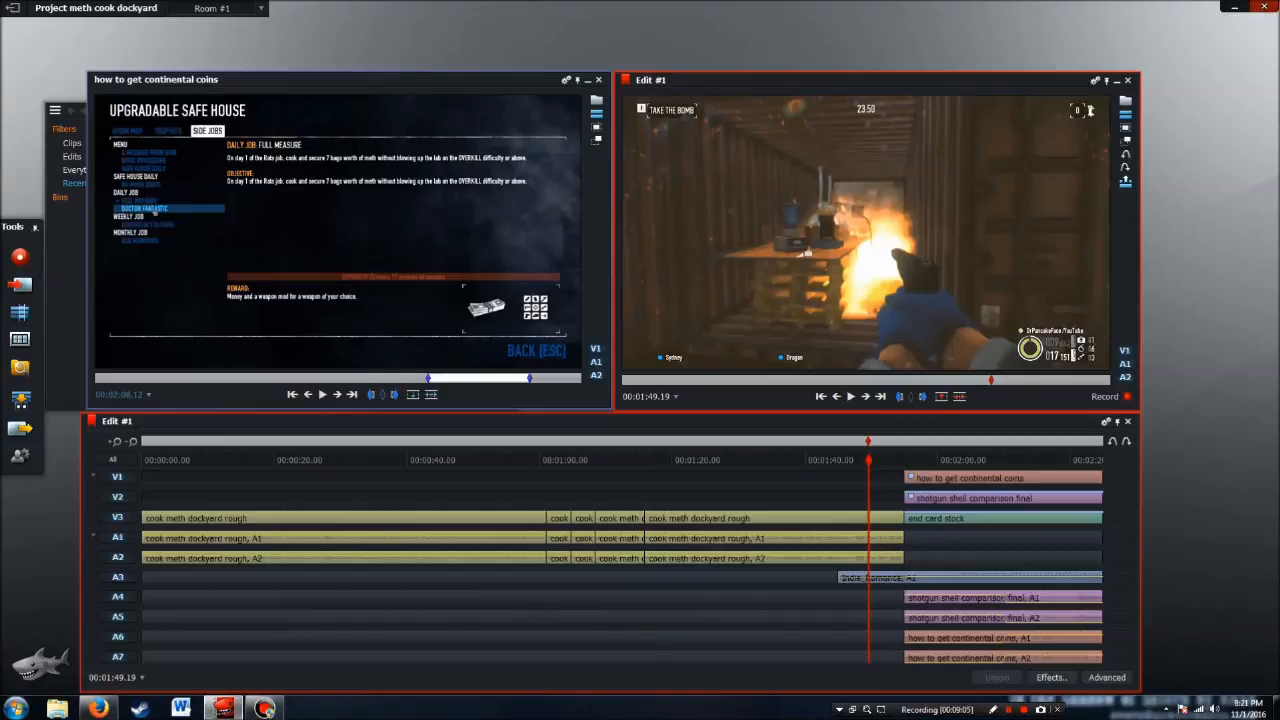
left_click_drag(868, 460, 1010, 460)
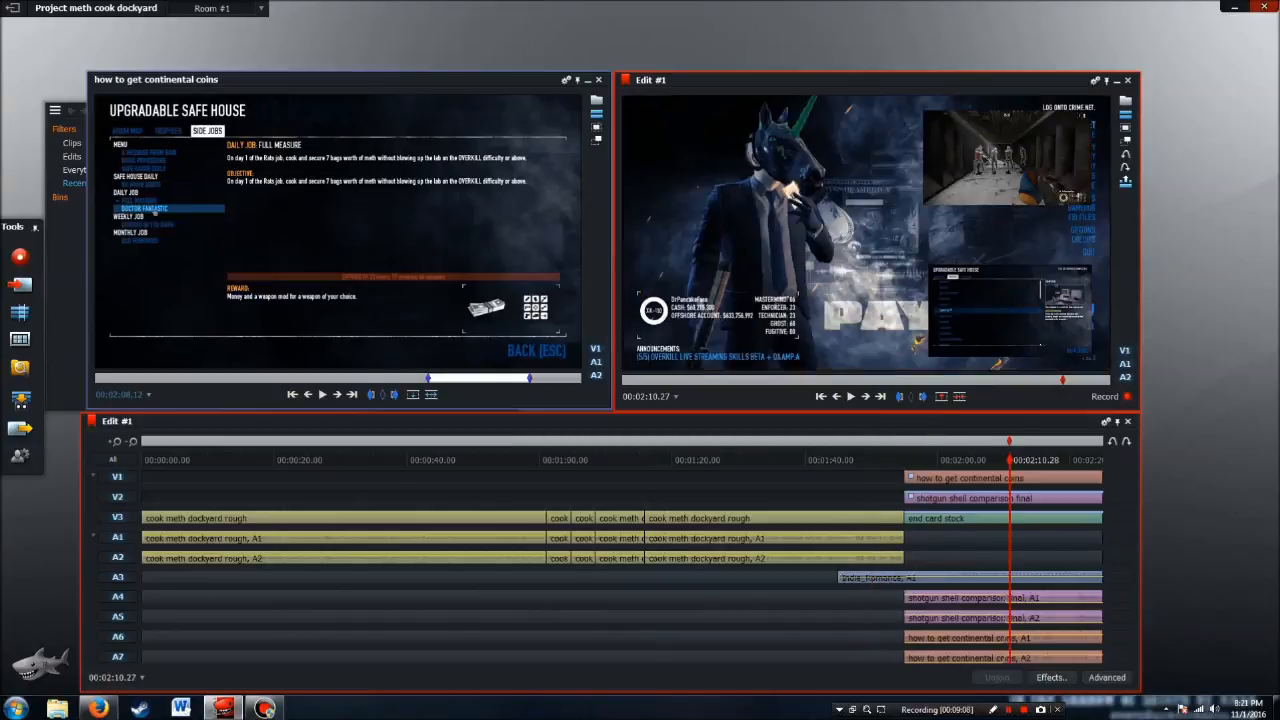
Switch to the YouTube annotation editor in Firefox and add a spotlight annotation covering the upper inset video
left_click(97, 708)
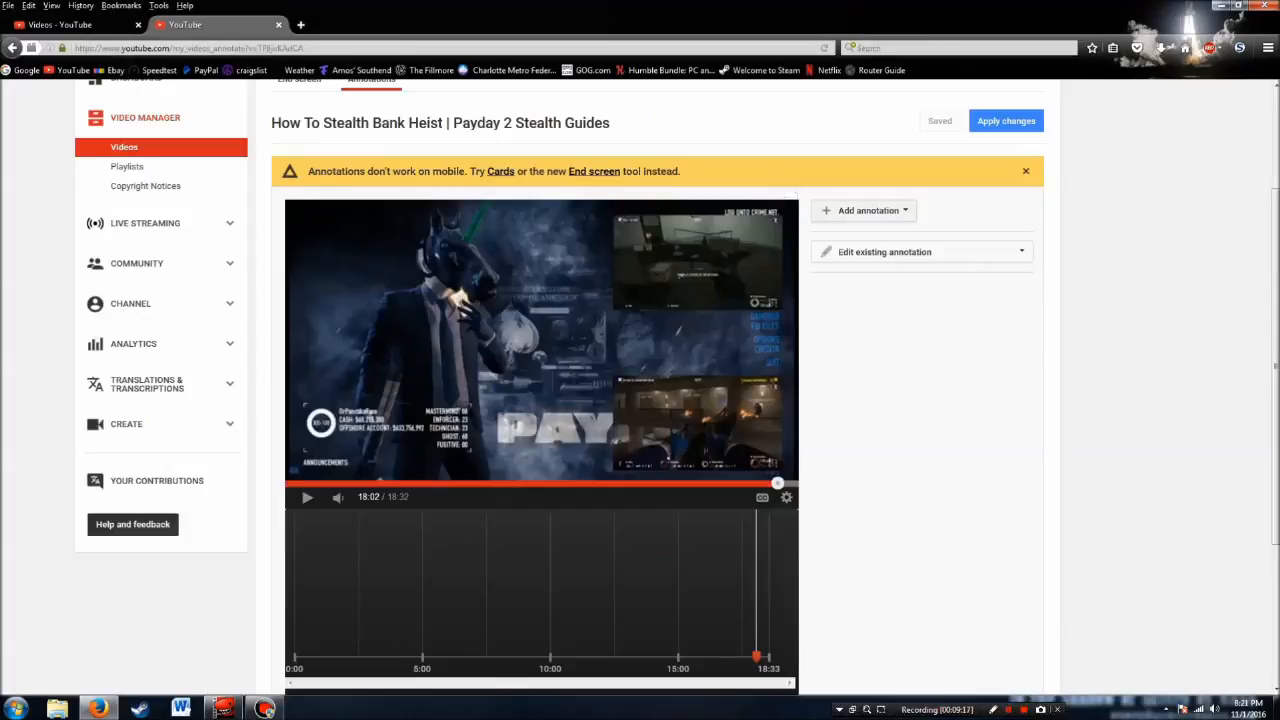
left_click(866, 210)
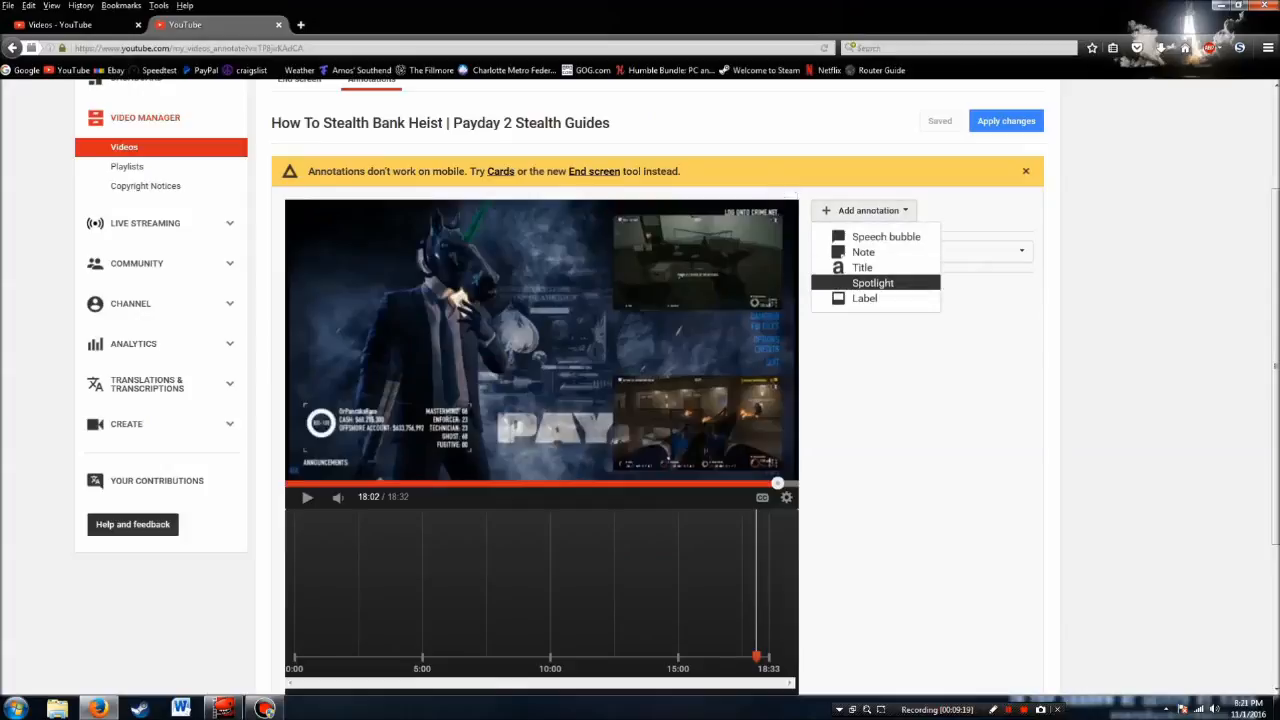
left_click(873, 283)
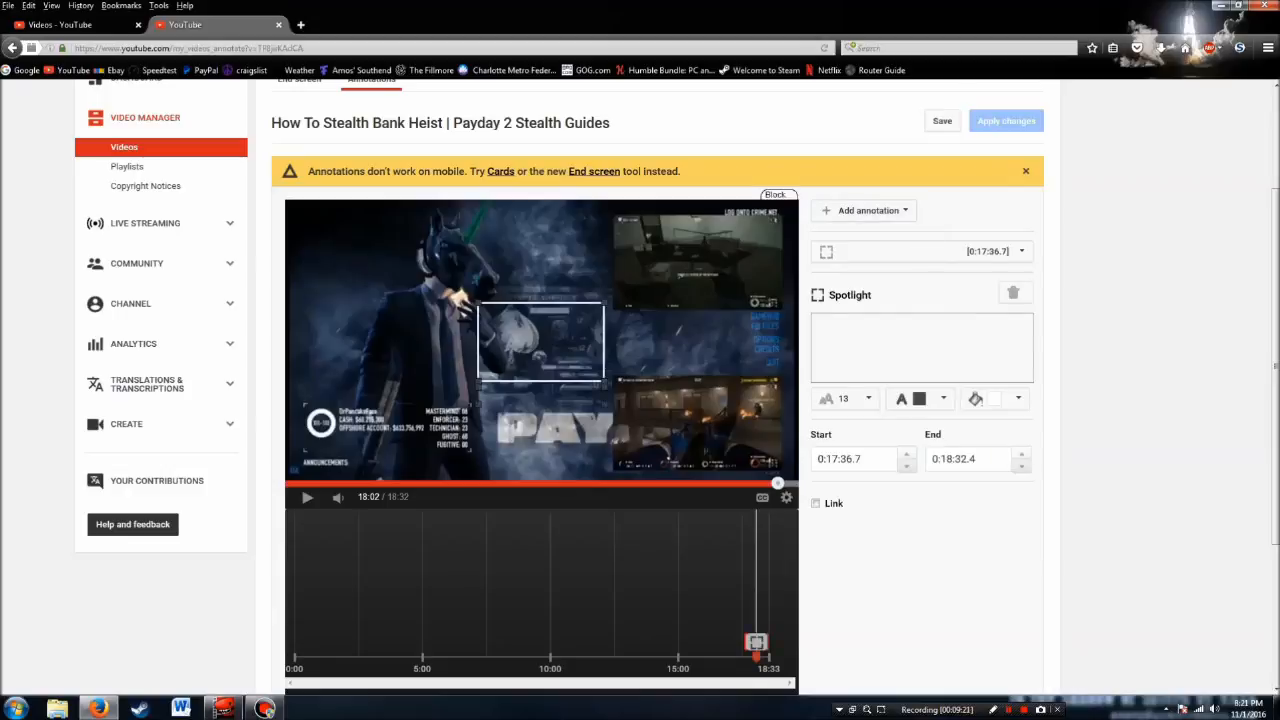
mouse_move(541, 343)
left_mouse_down()
mouse_move(600, 325)
mouse_move(675, 253)
left_mouse_up()
left_click_drag(739, 297, 785, 312)
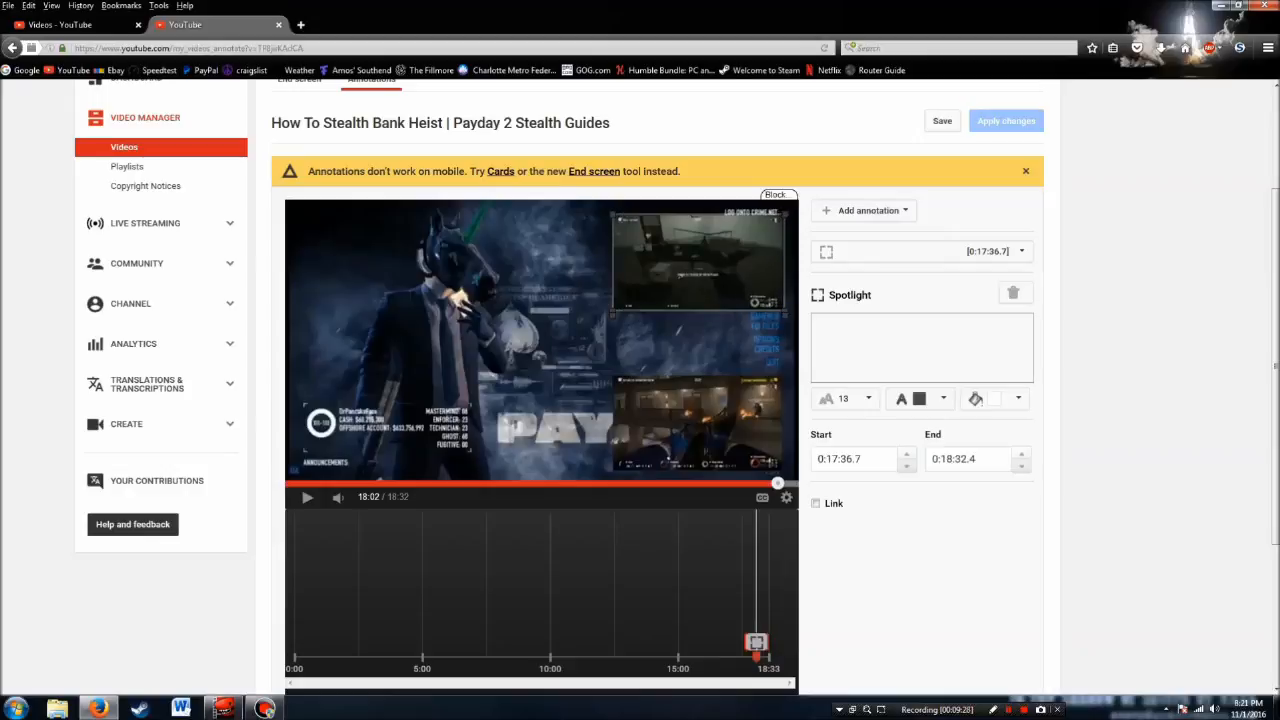
Label the upper inset's spotlight annotation "Slaughterhouse cards" and set its text colour to white
left_click(921, 347)
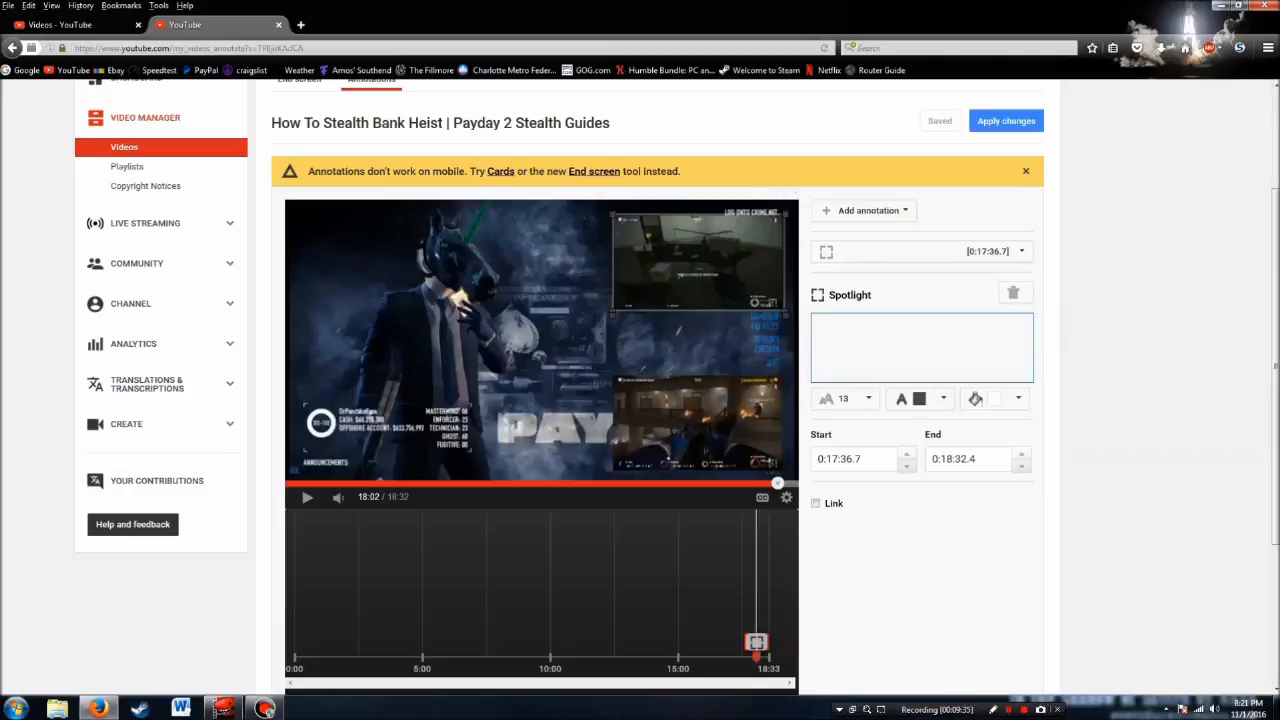
type("Slaughter")
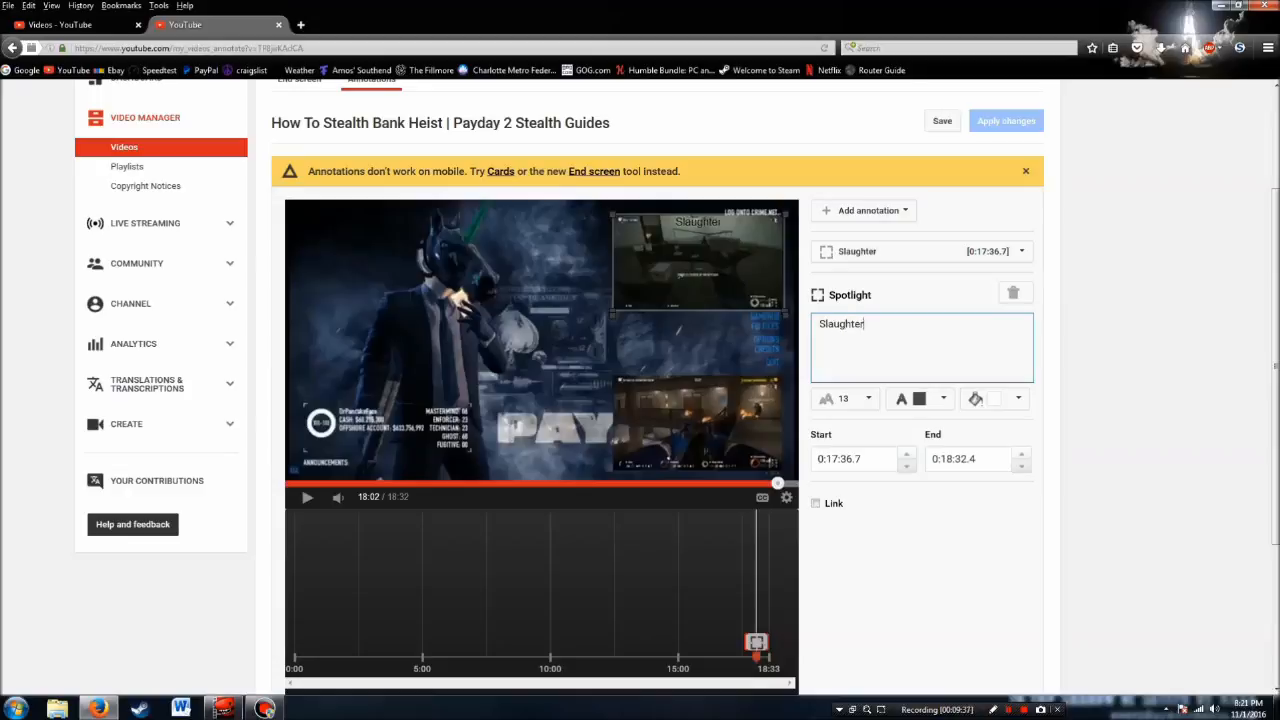
type("house cards")
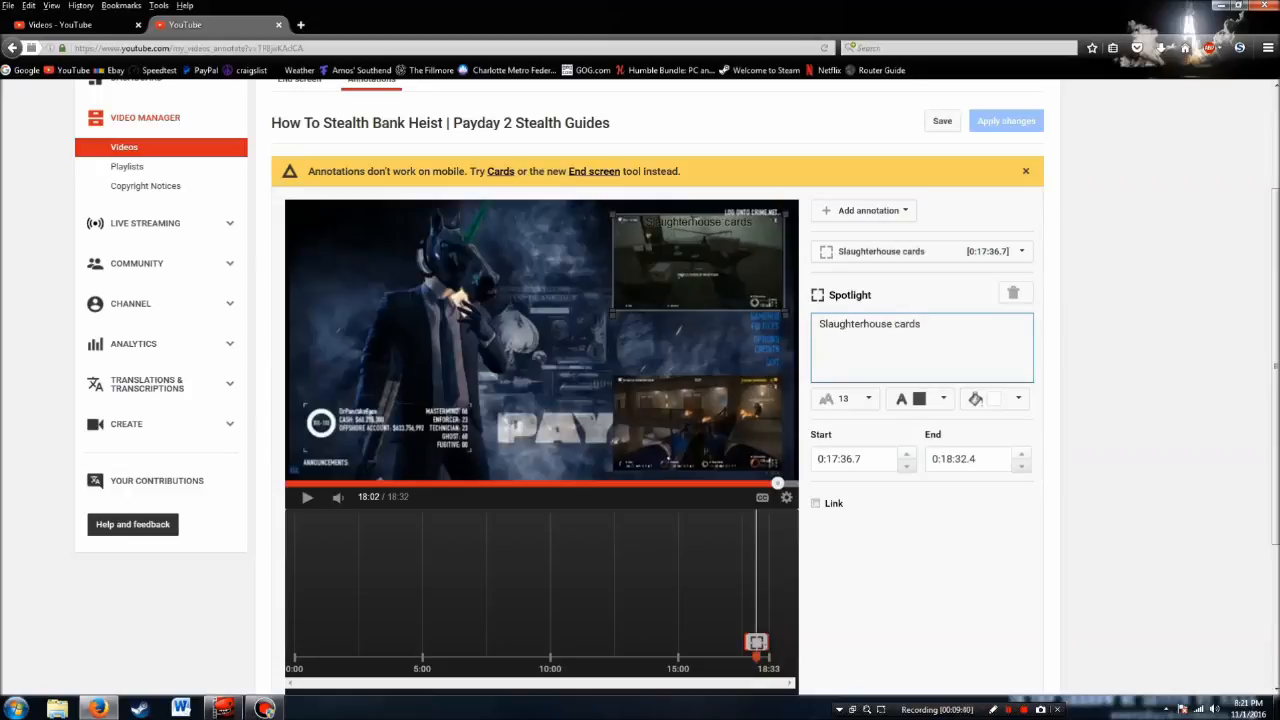
left_click(943, 398)
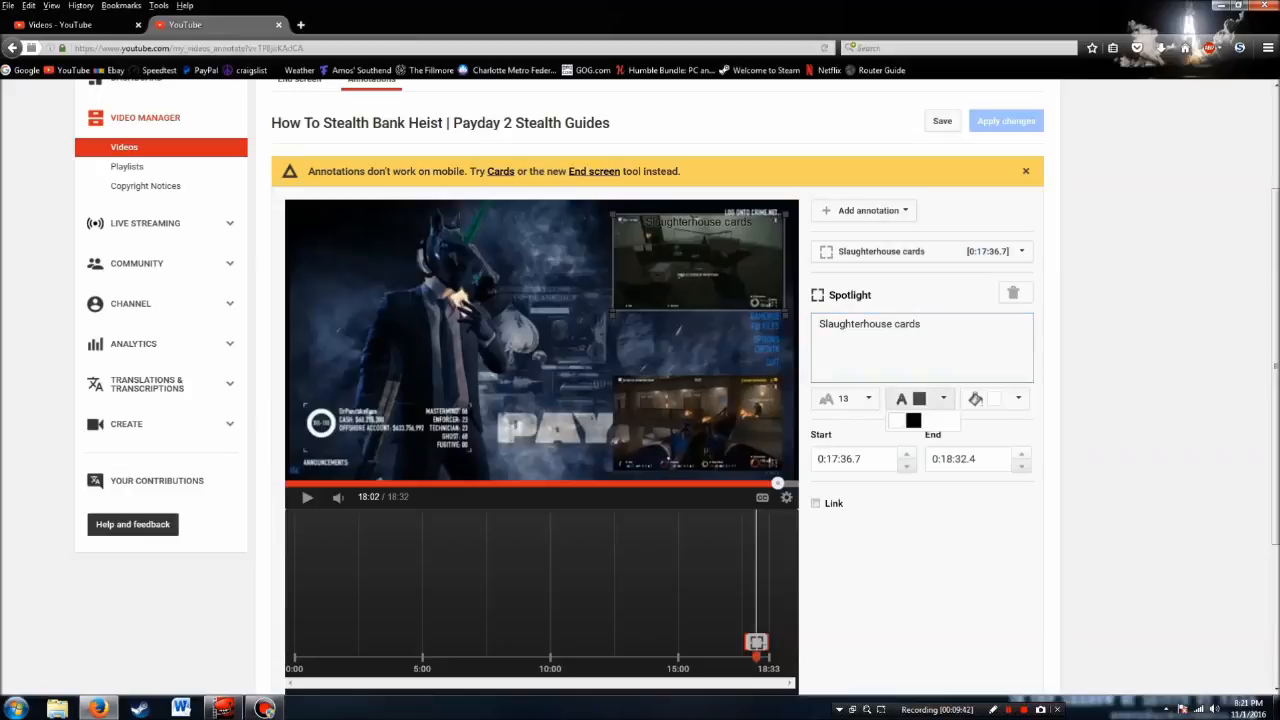
left_click(897, 420)
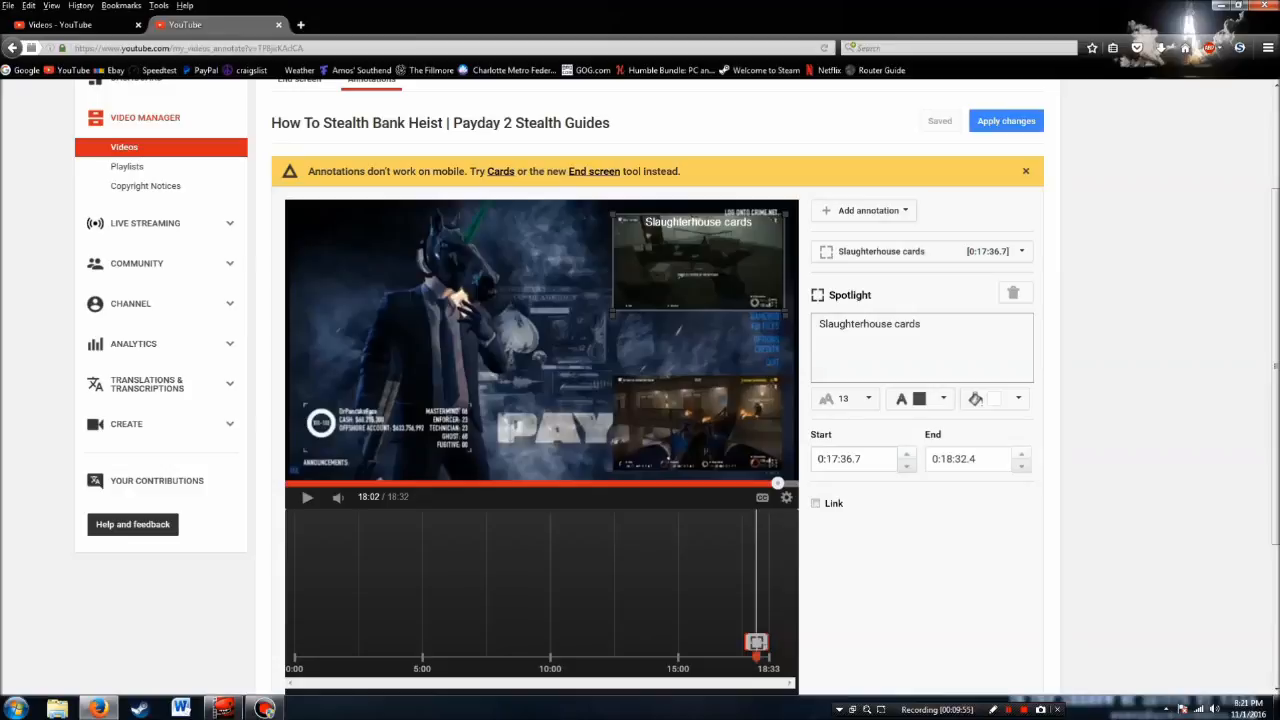
Set the "Slaughterhouse cards" spotlight's start to 0:18:02.4 and enable a video link that opens in a new window
left_click(831, 459)
type("18:")
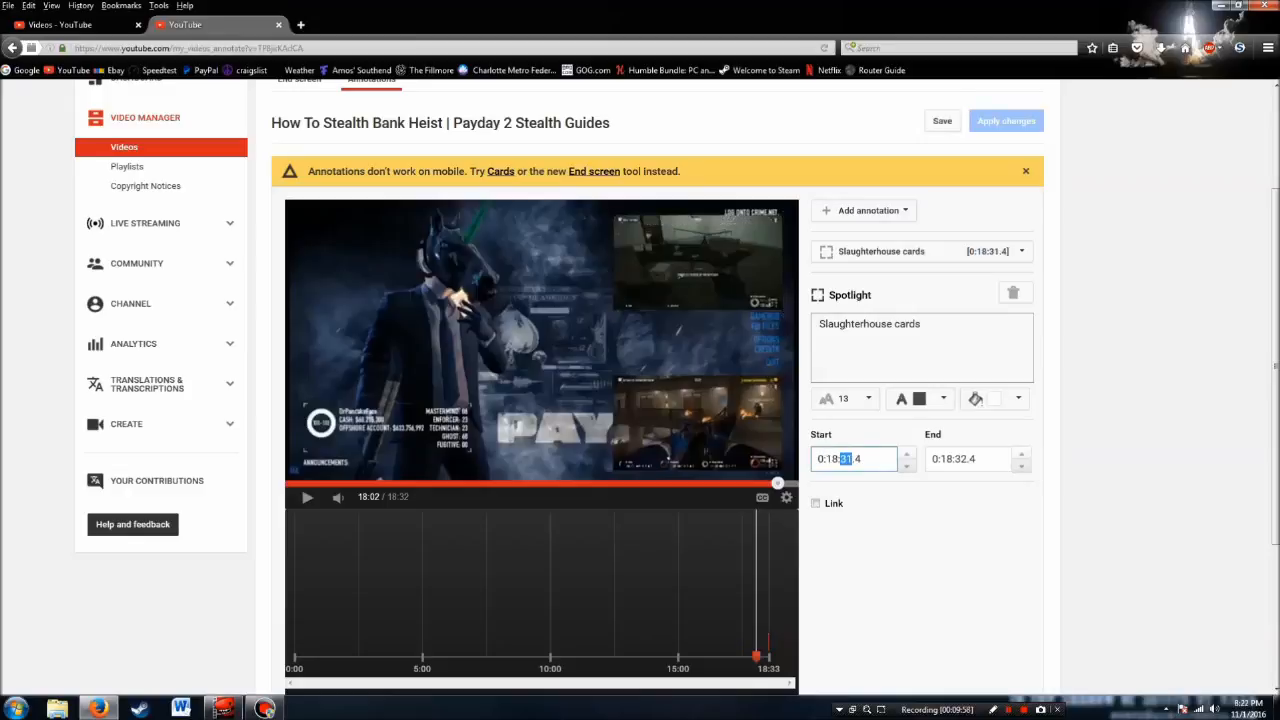
type("02")
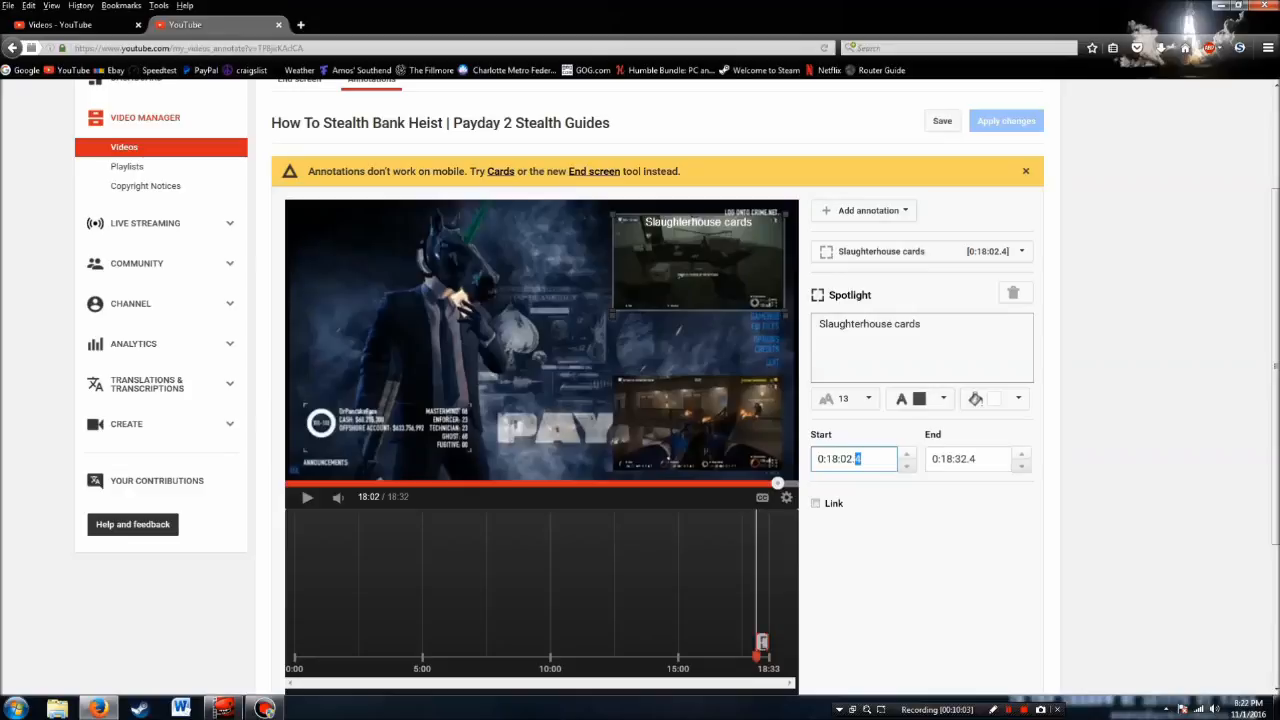
left_click(816, 504)
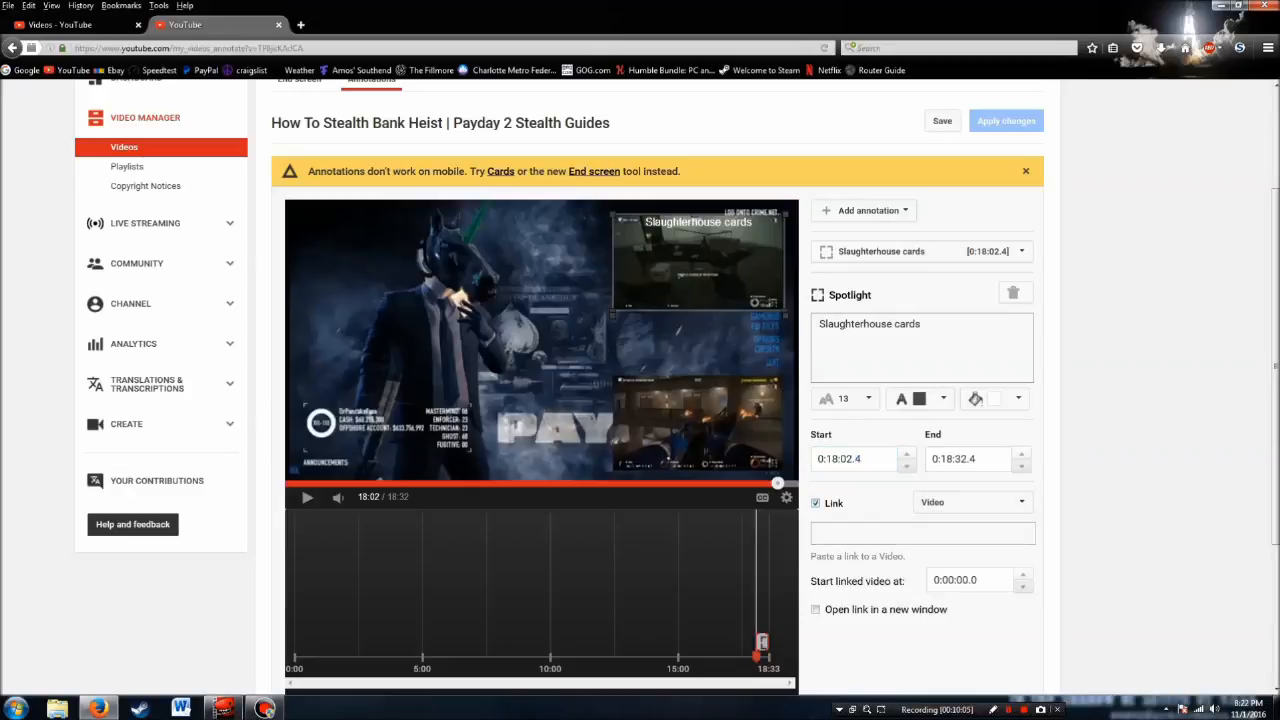
left_click(922, 533)
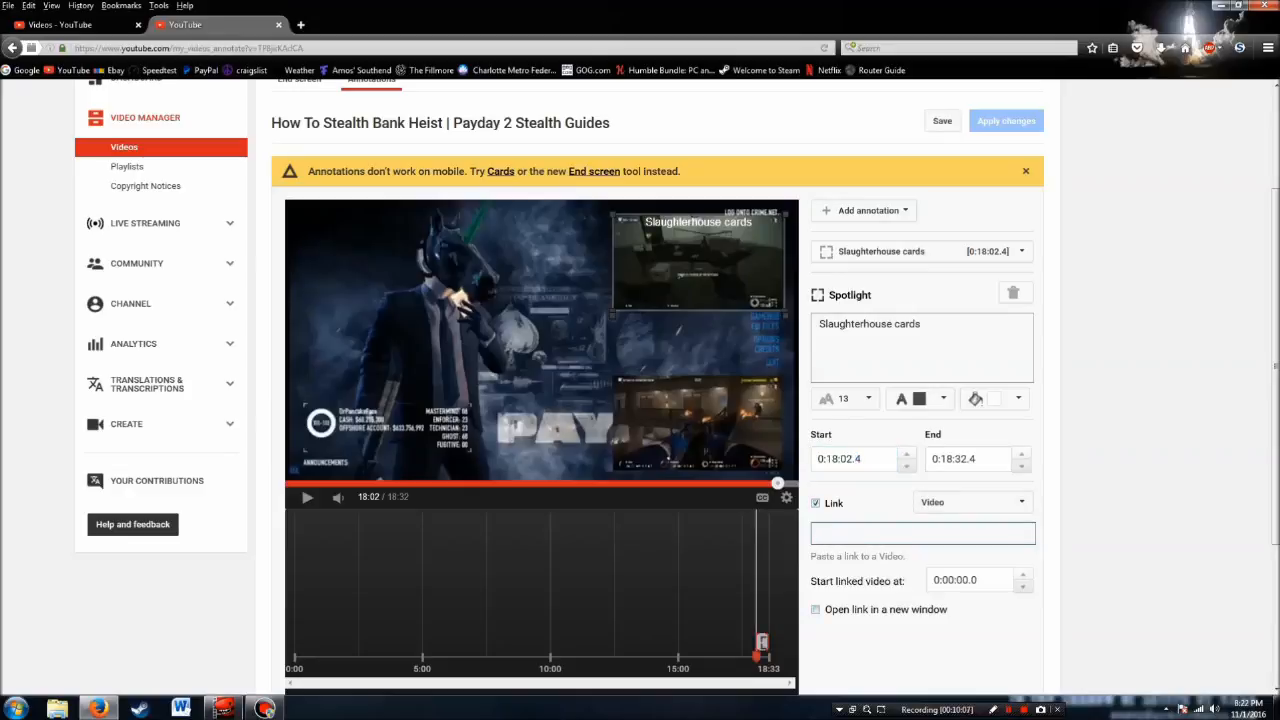
left_click(816, 609)
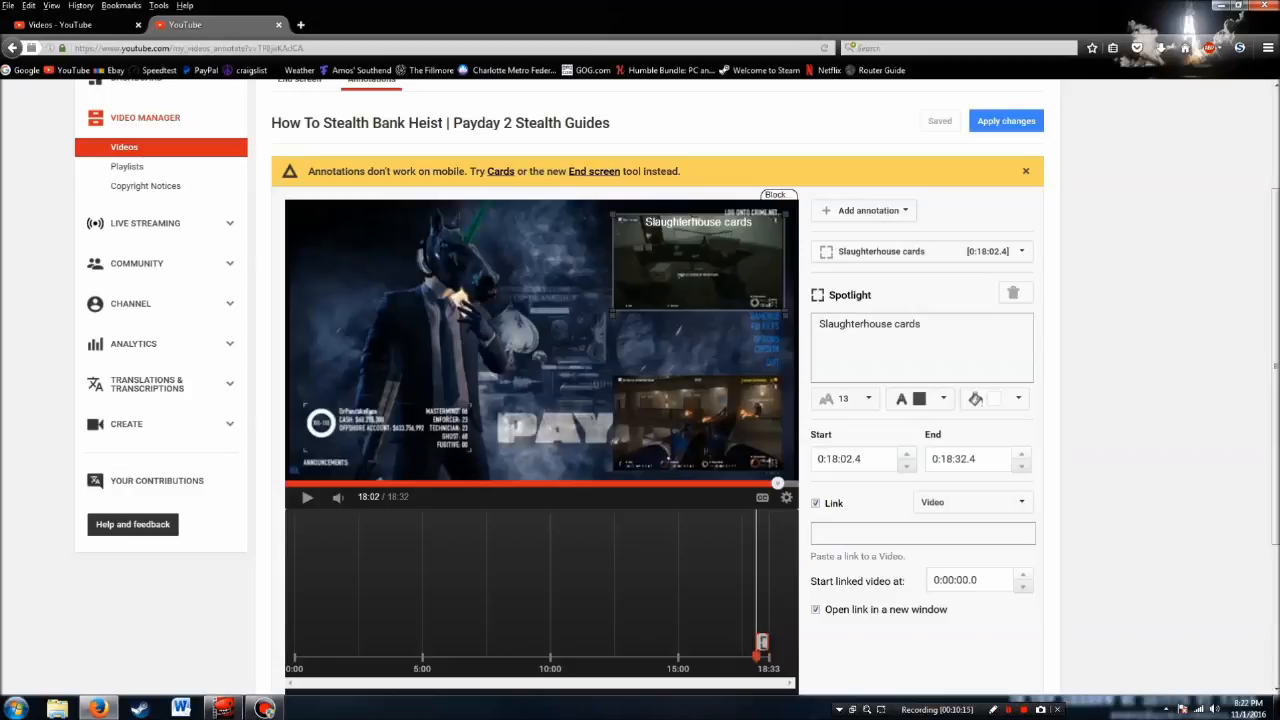
Add a second spotlight annotation and resize it into a tall frame around the masked, suited character
left_click(868, 210)
left_click(855, 283)
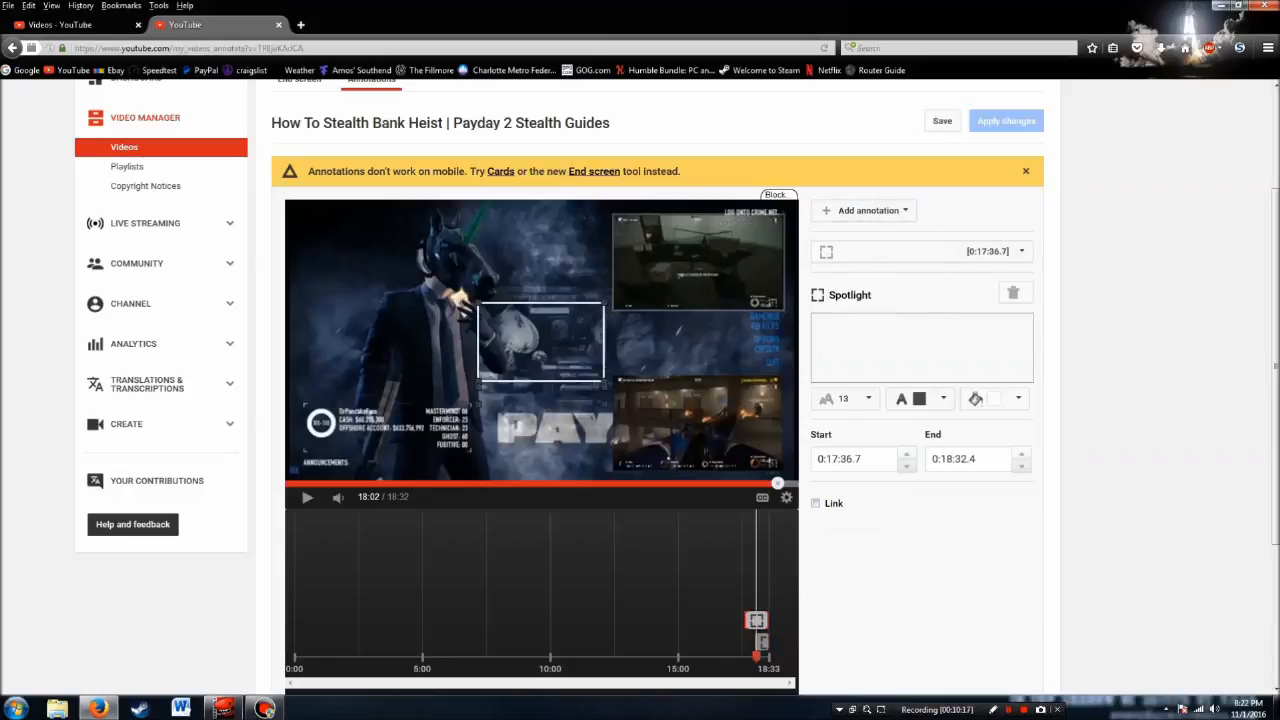
left_click_drag(541, 341, 427, 244)
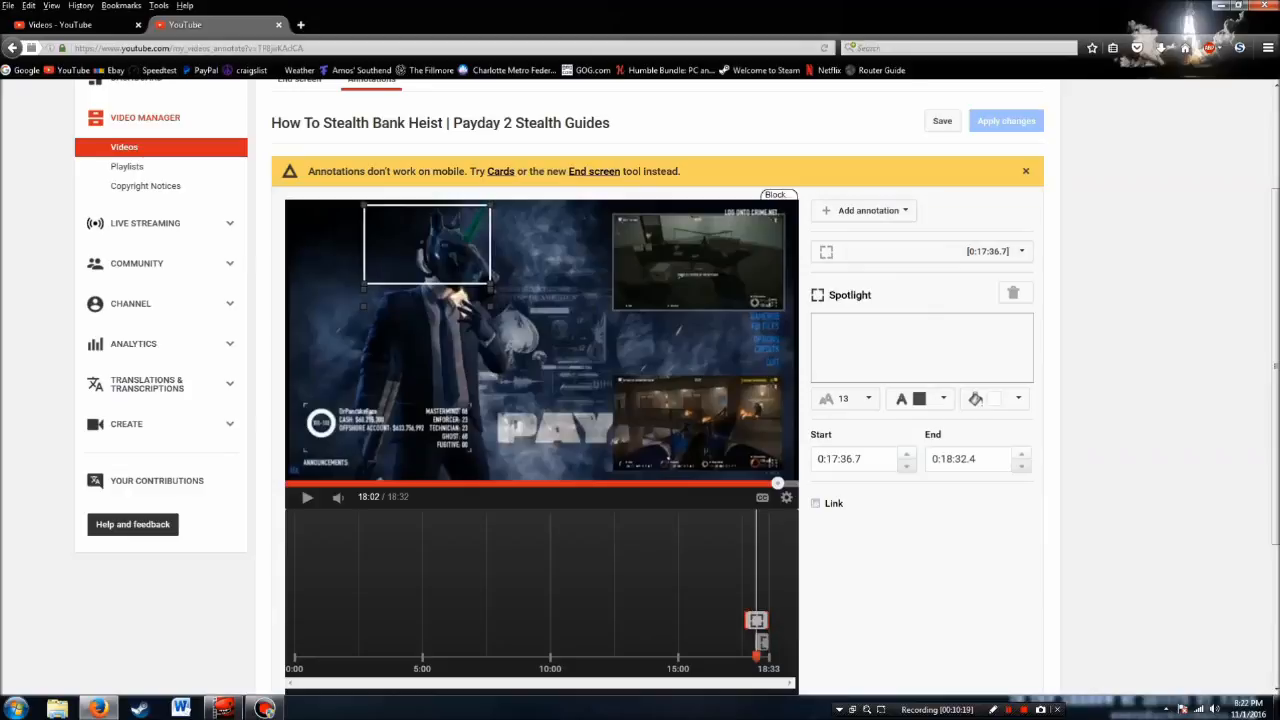
left_click_drag(489, 284, 512, 461)
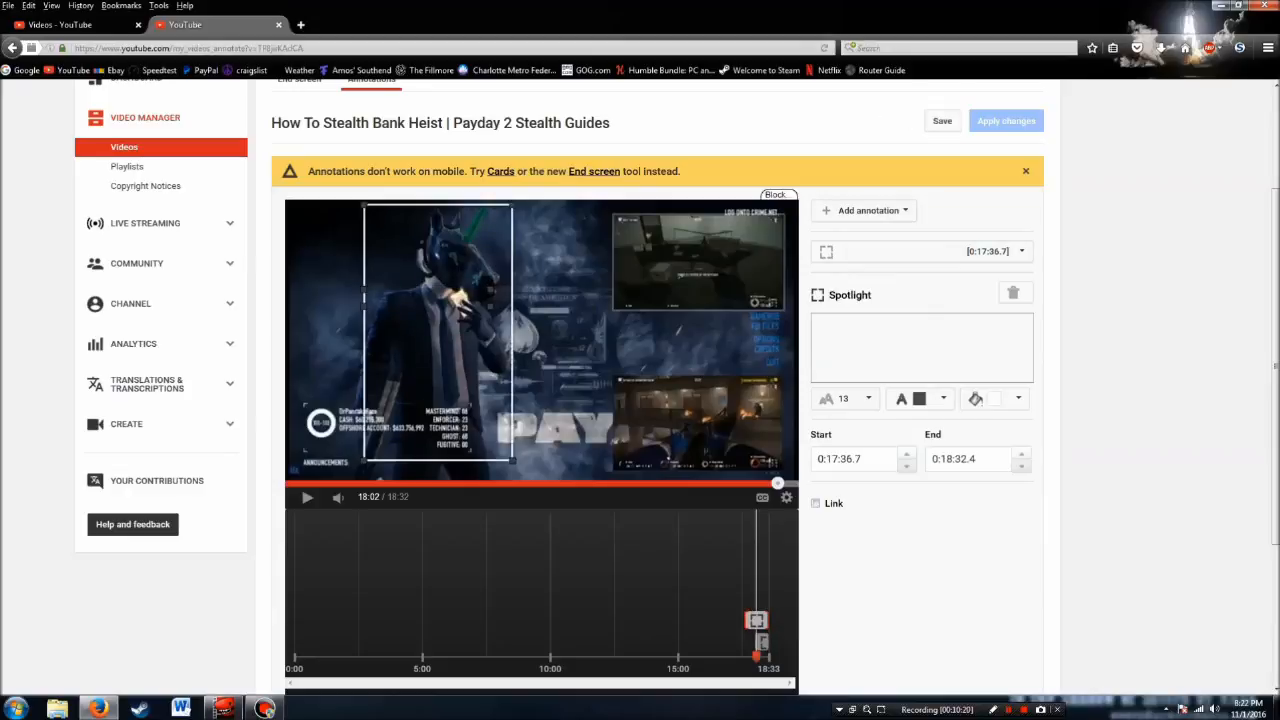
Label the character's spotlight annotation "Please Subscribe" and set its text colour to white
left_click(921, 347)
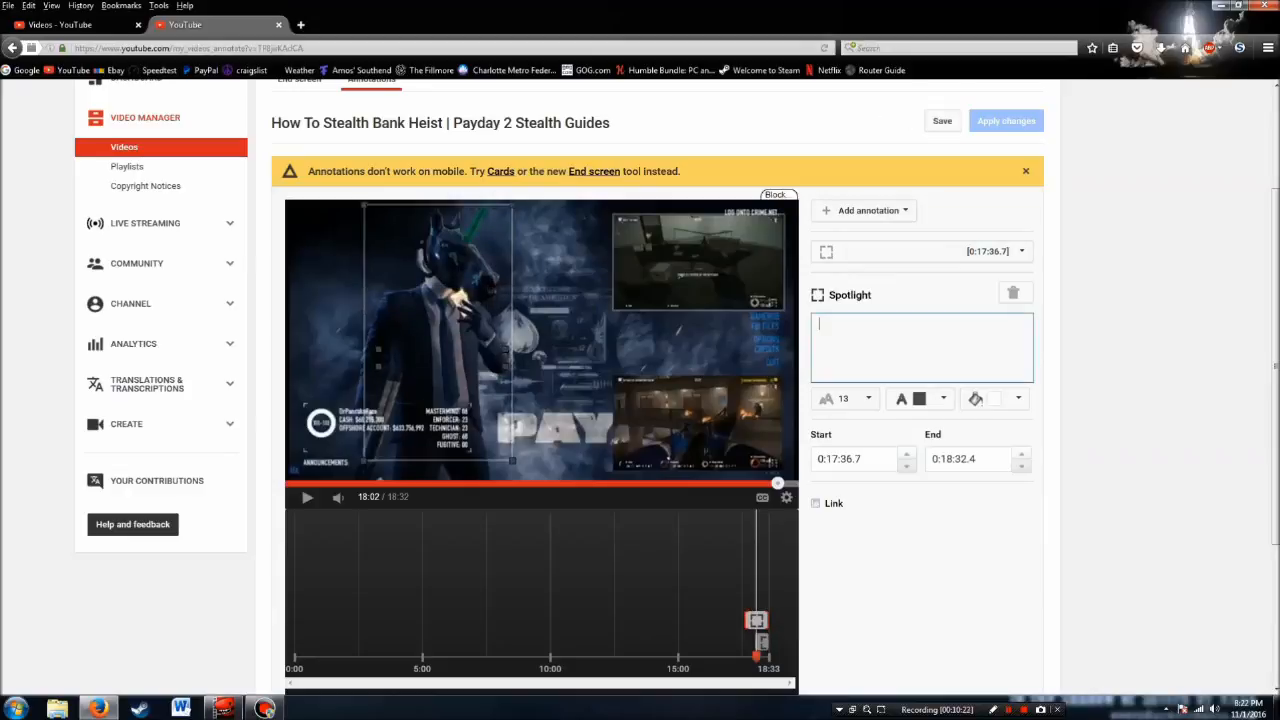
type("Please Su")
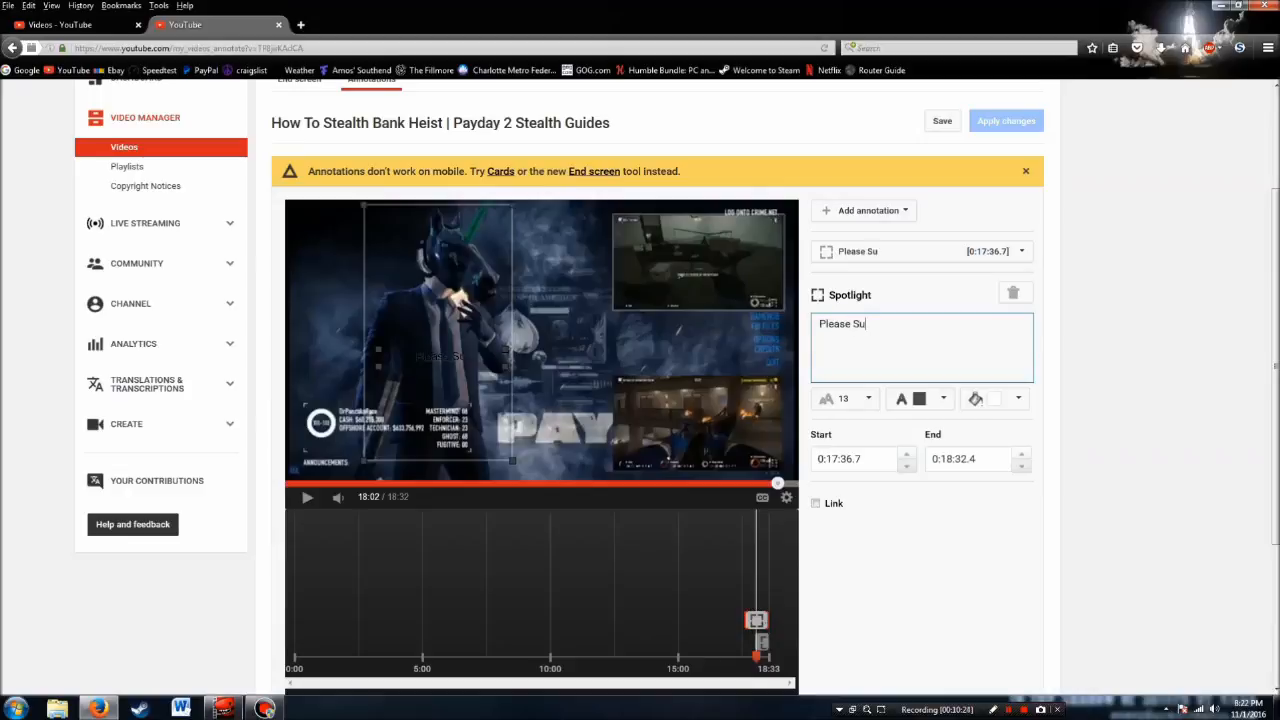
type("bscribe")
left_click(937, 400)
left_click(897, 420)
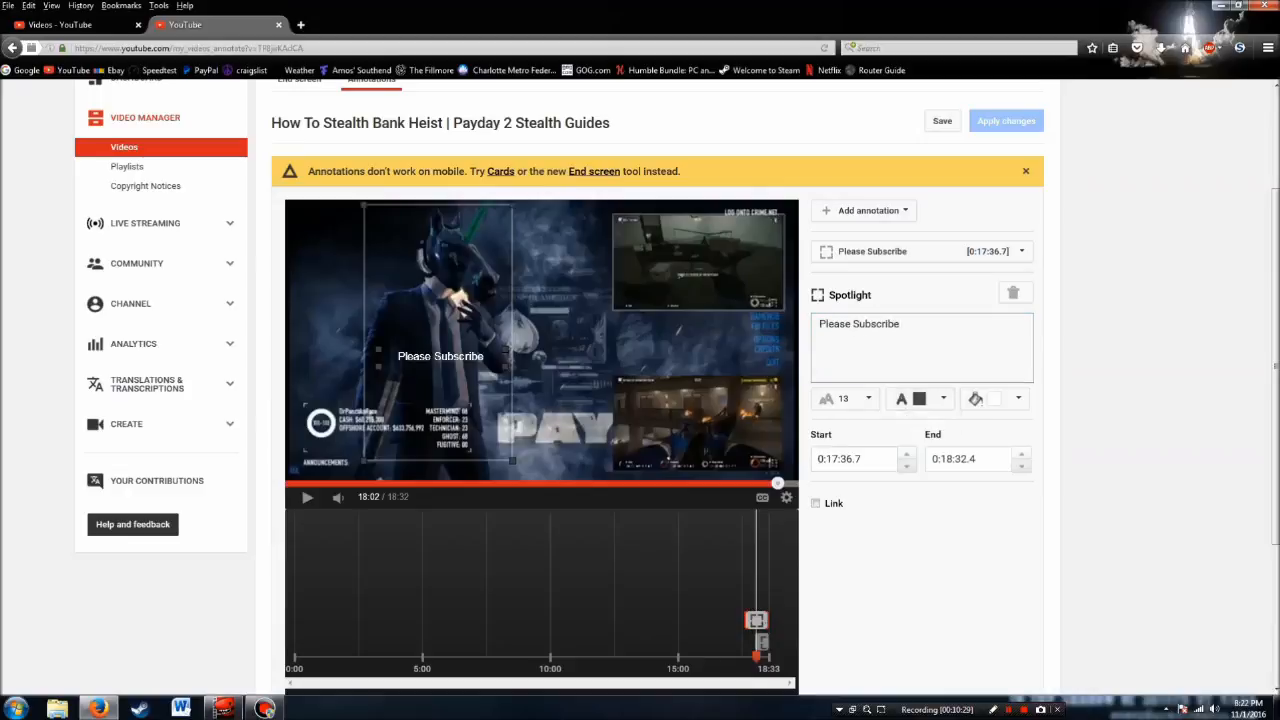
Set the "Please Subscribe" spotlight's start to 0:18:02.4 and enable its link with the Subscribe type
left_click(832, 459)
type("18:")
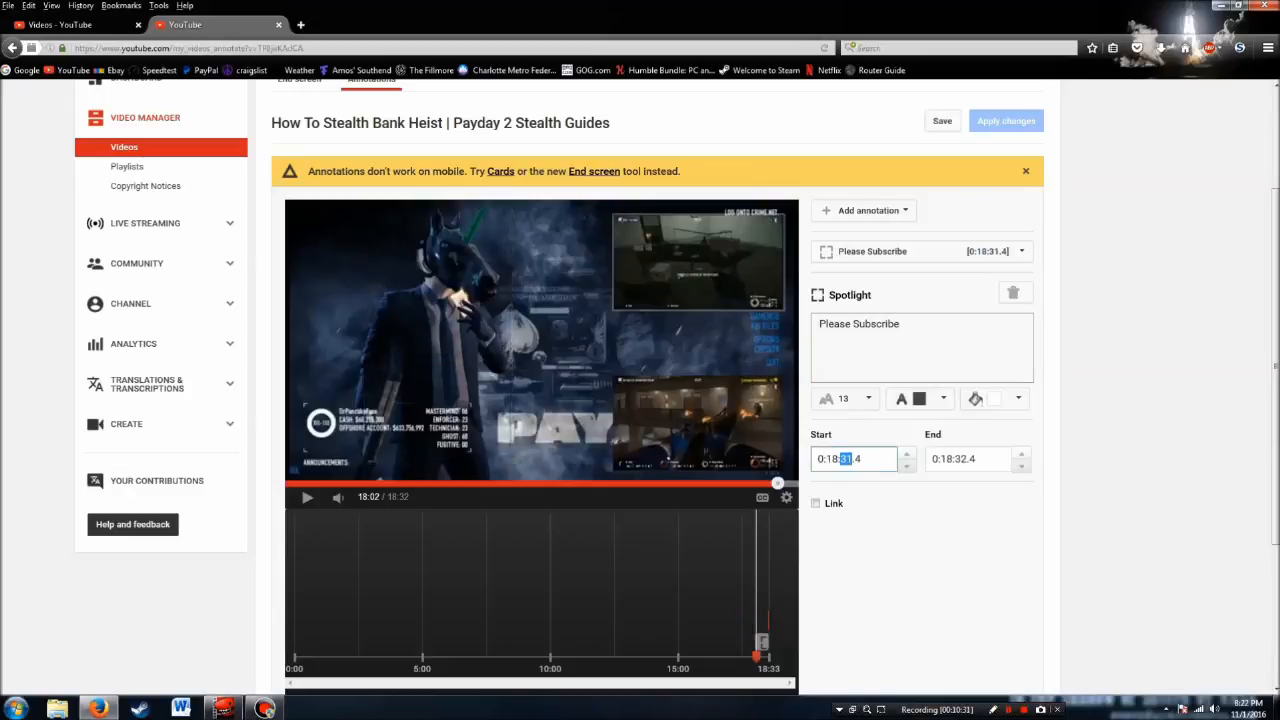
type("02")
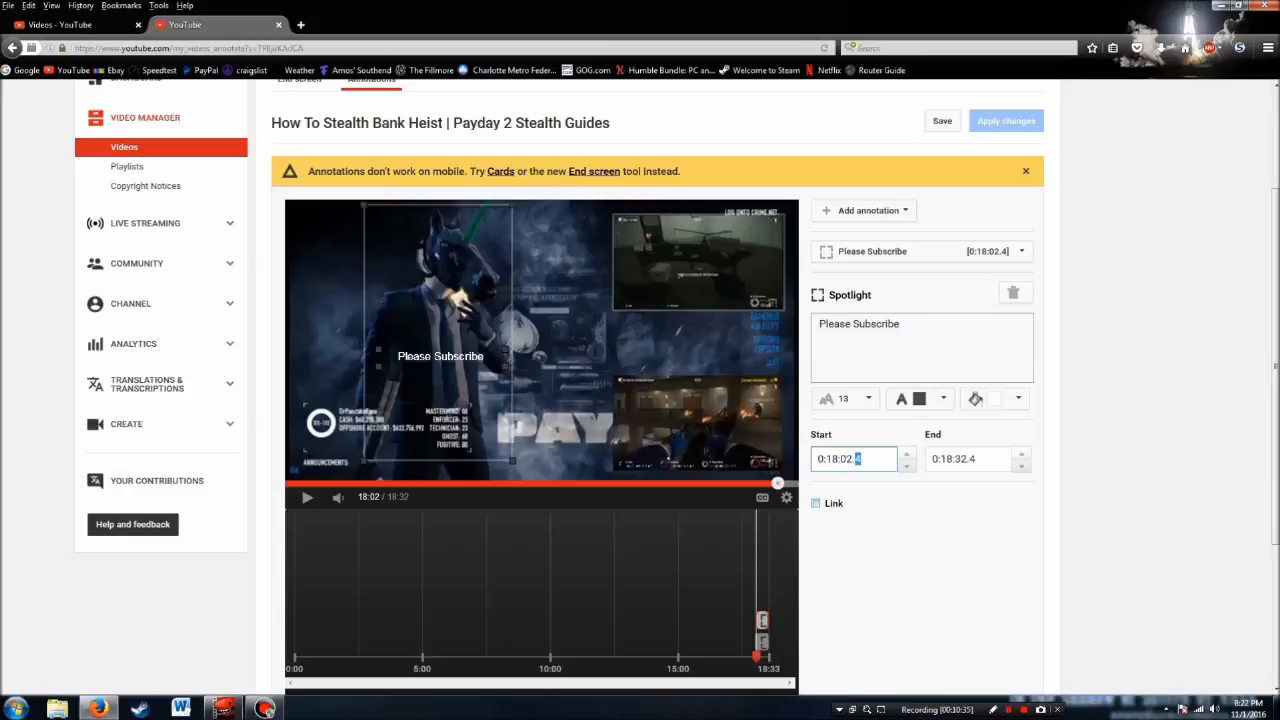
left_click(815, 503)
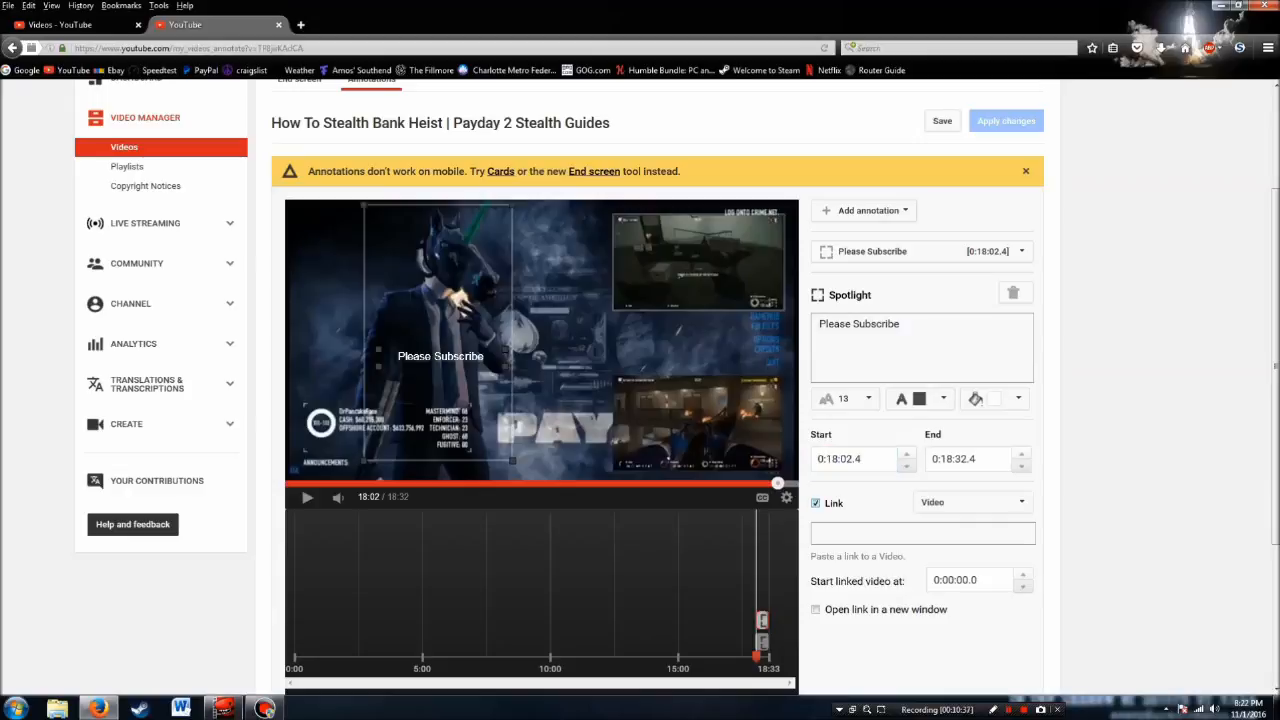
left_click(970, 502)
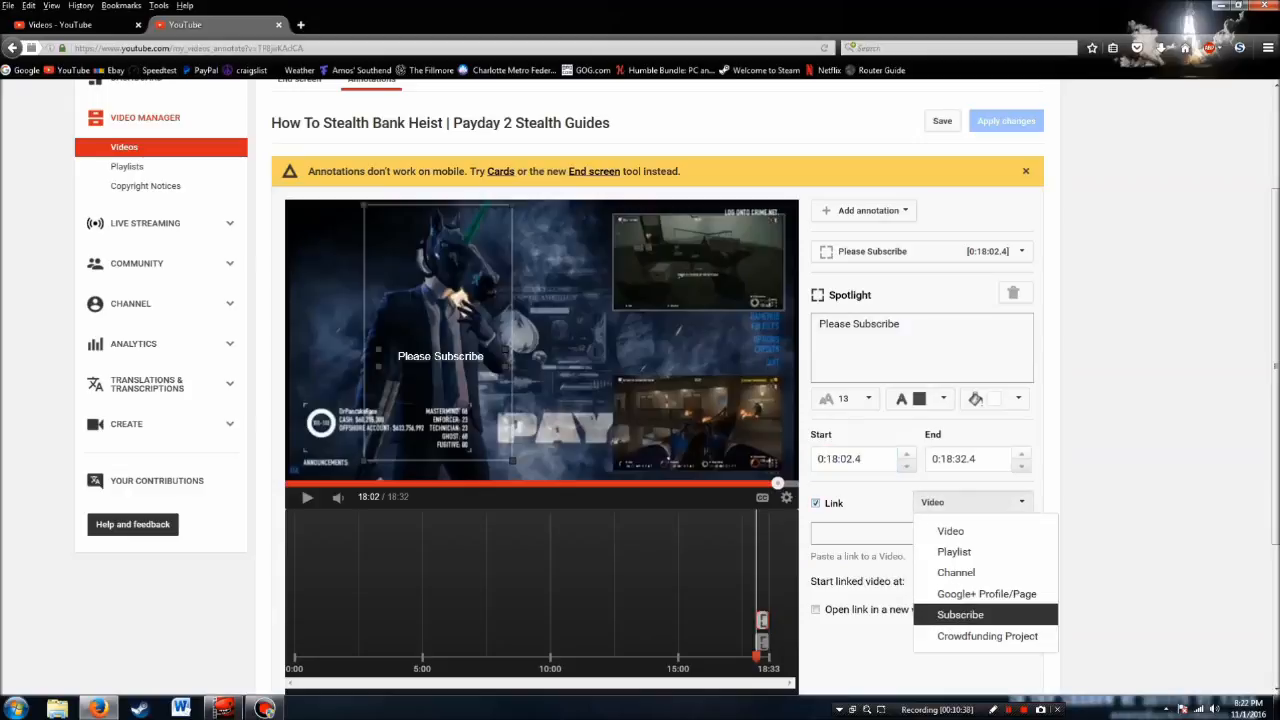
left_click(960, 614)
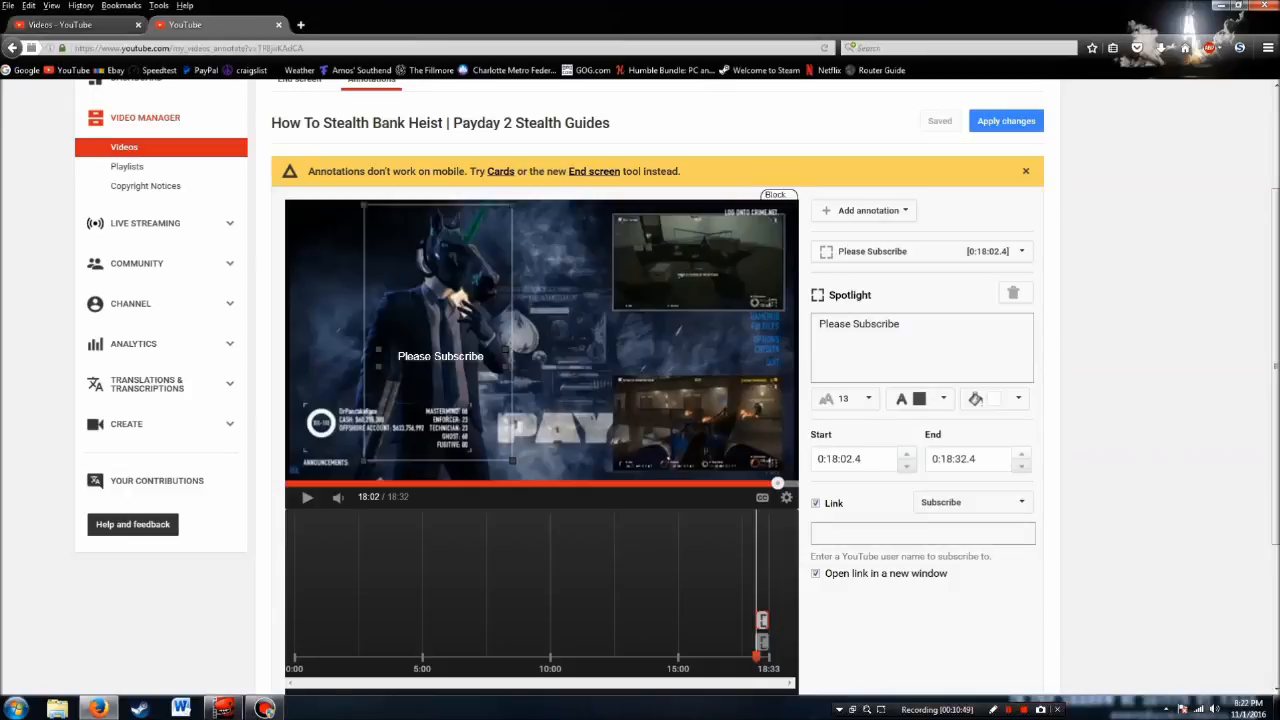
Copy the channel ID from the Dr Pancake Face Gaming channel page's address and paste it as the spotlight's subscribe target
left_click(64, 25)
right_click(10, 49)
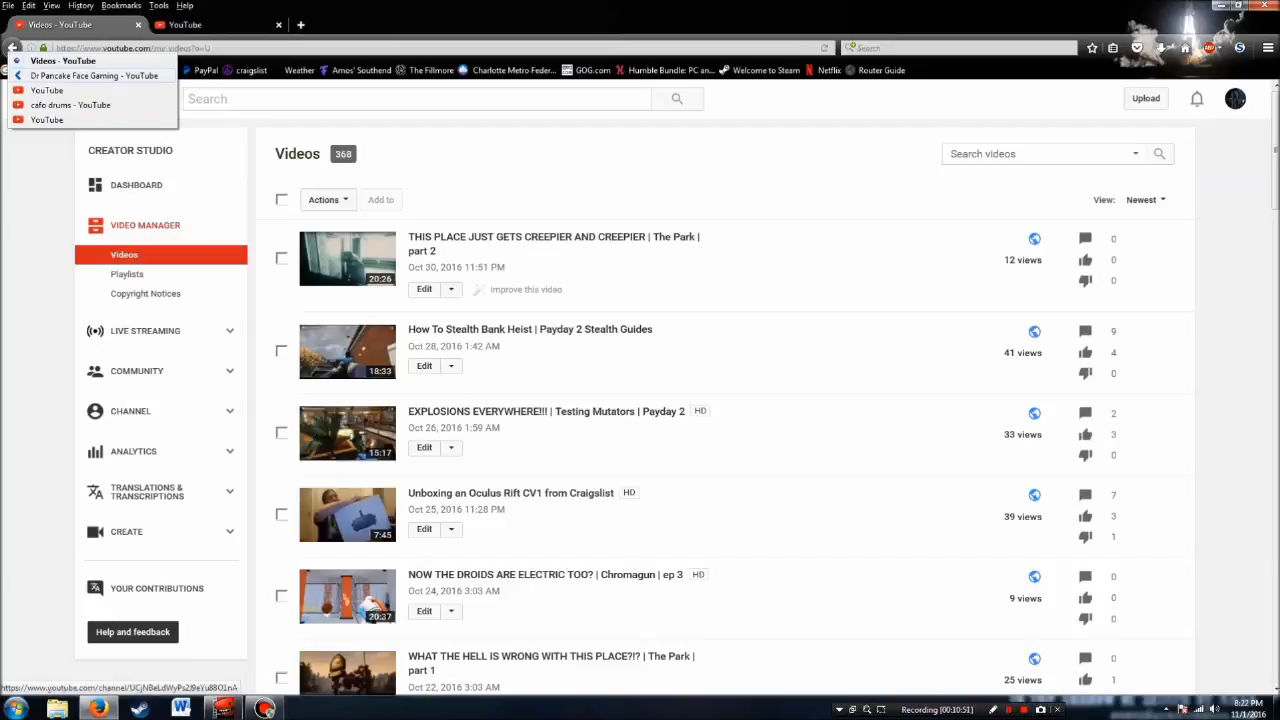
left_click(25, 75)
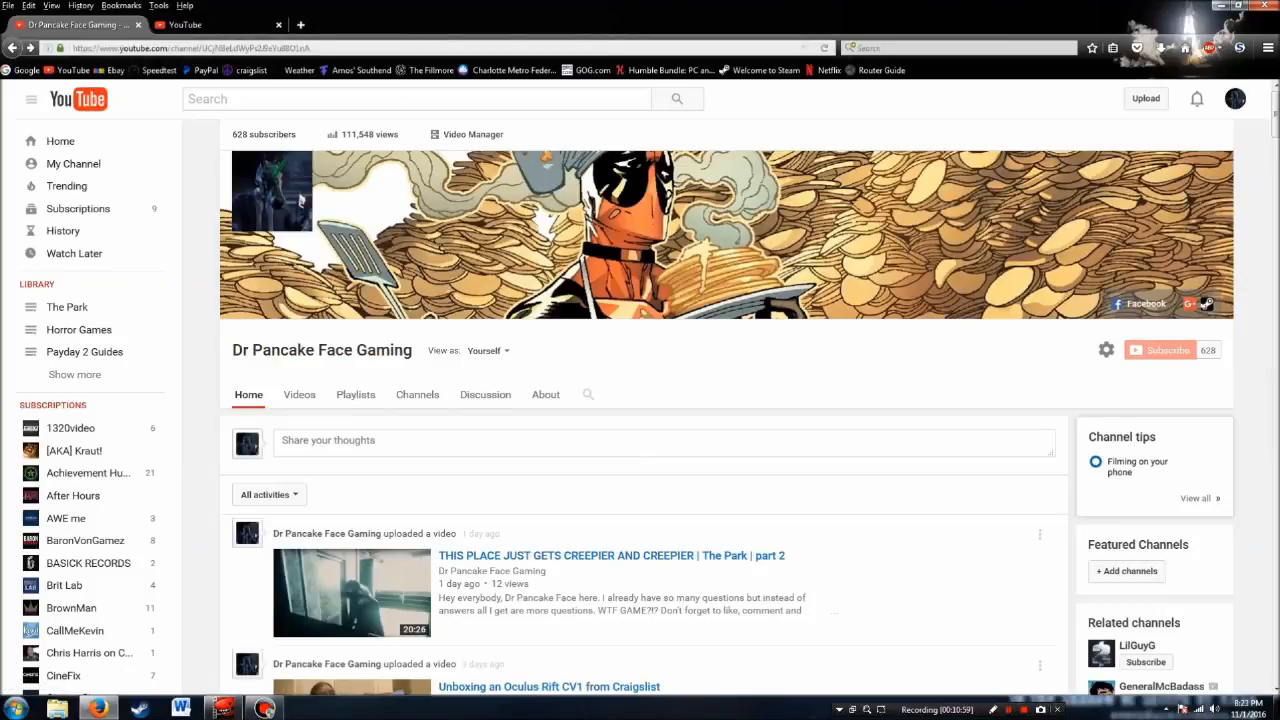
double_click(257, 48)
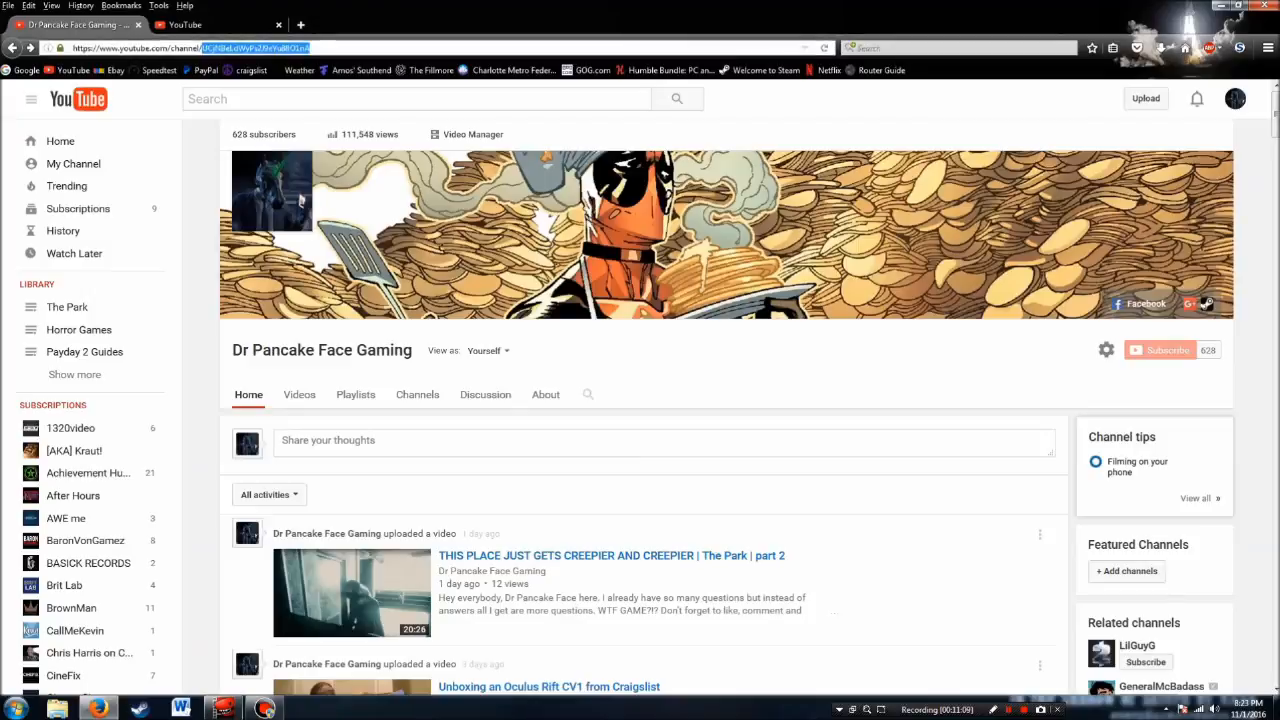
left_click(208, 25)
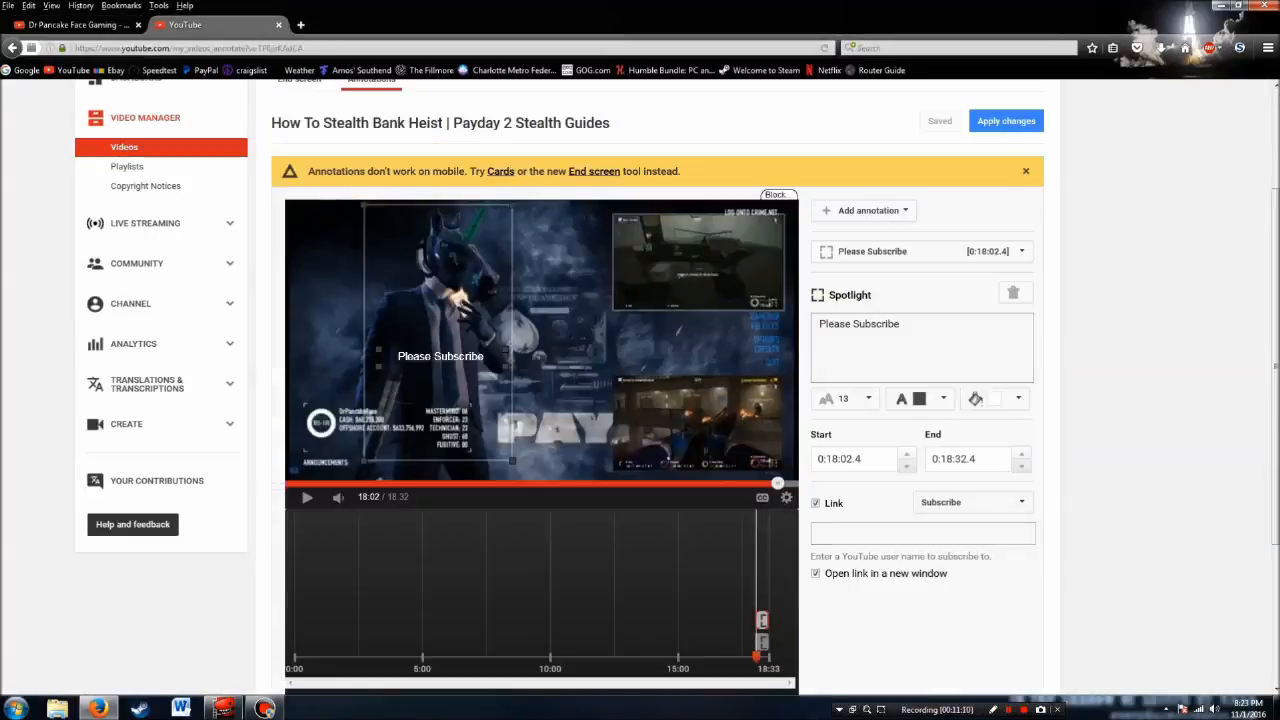
left_click(922, 534)
type("UCjNBeLdWyPs2J9eYu88O1nA")
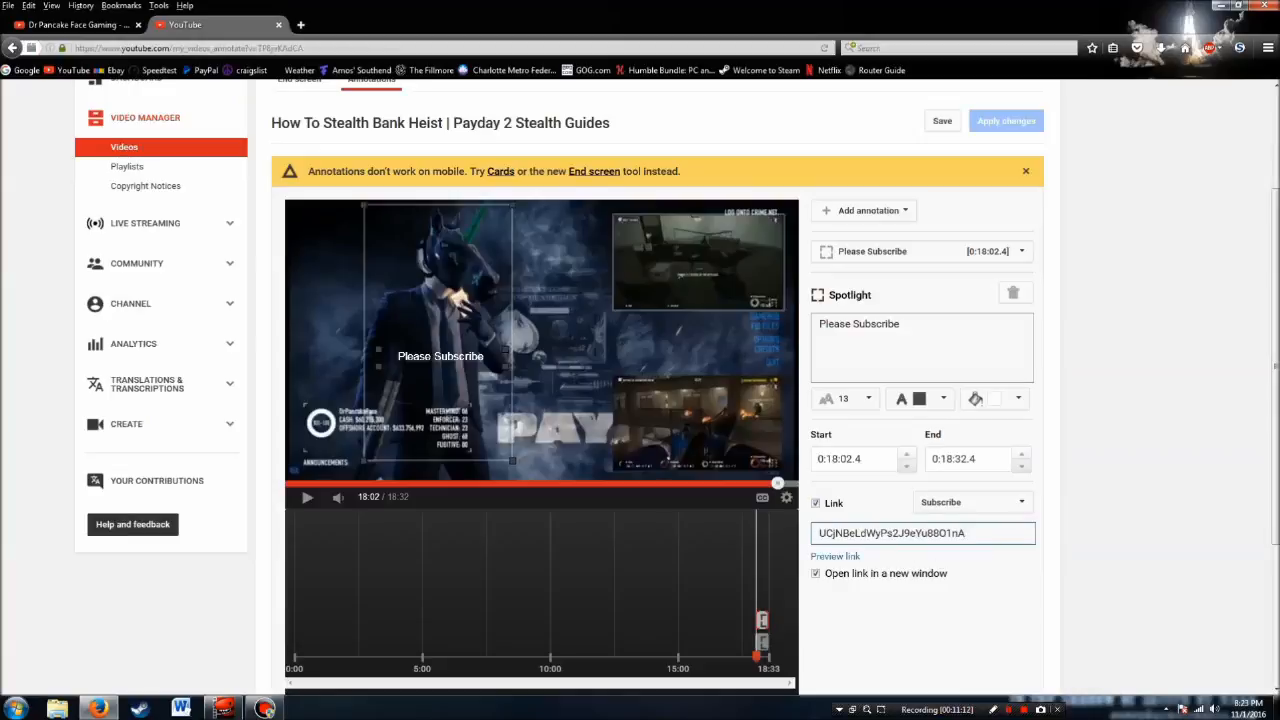